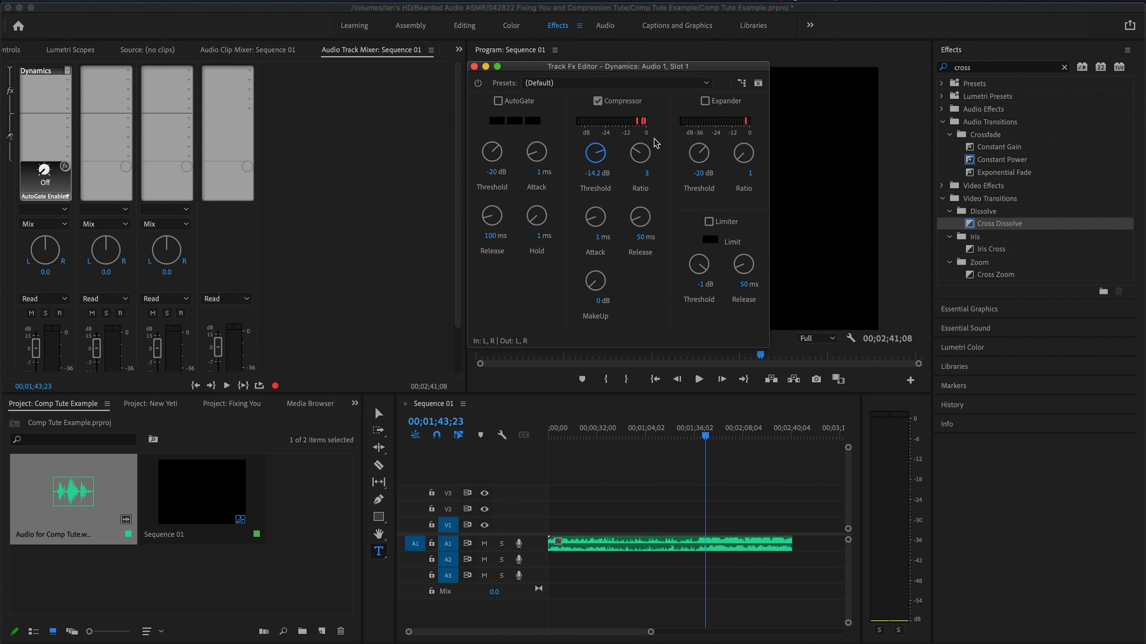
Adjust the compressor's threshold to -16.5 dB in the Dynamics effect while playing back the audio.
key("space")
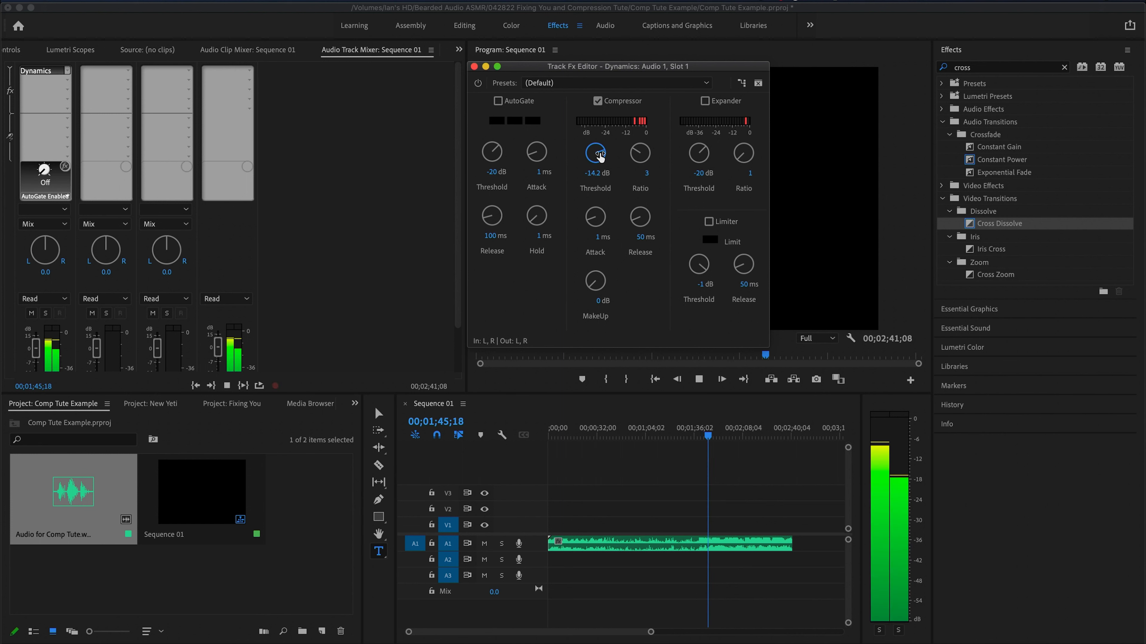
left_click_drag(600, 156, 529, 163)
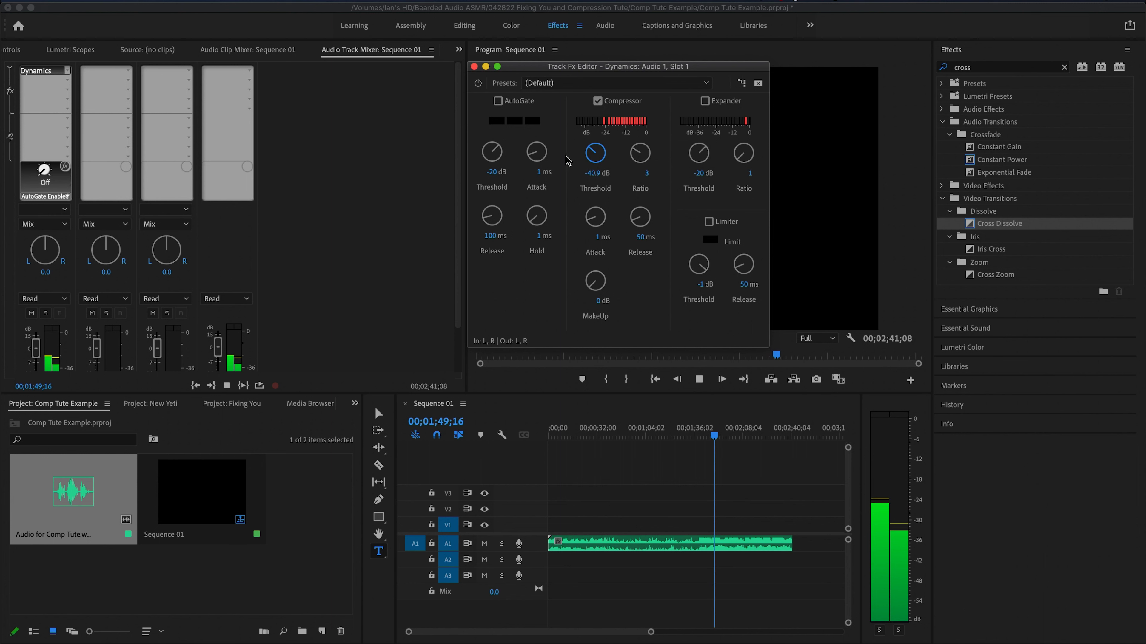
left_click_drag(596, 155, 644, 155)
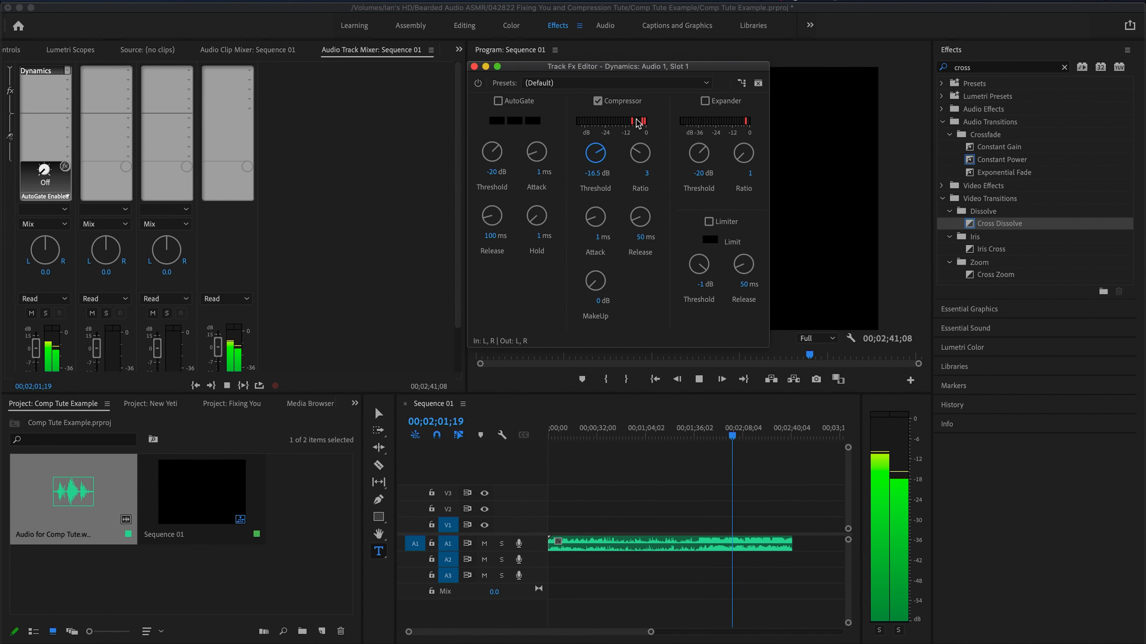
key("space")
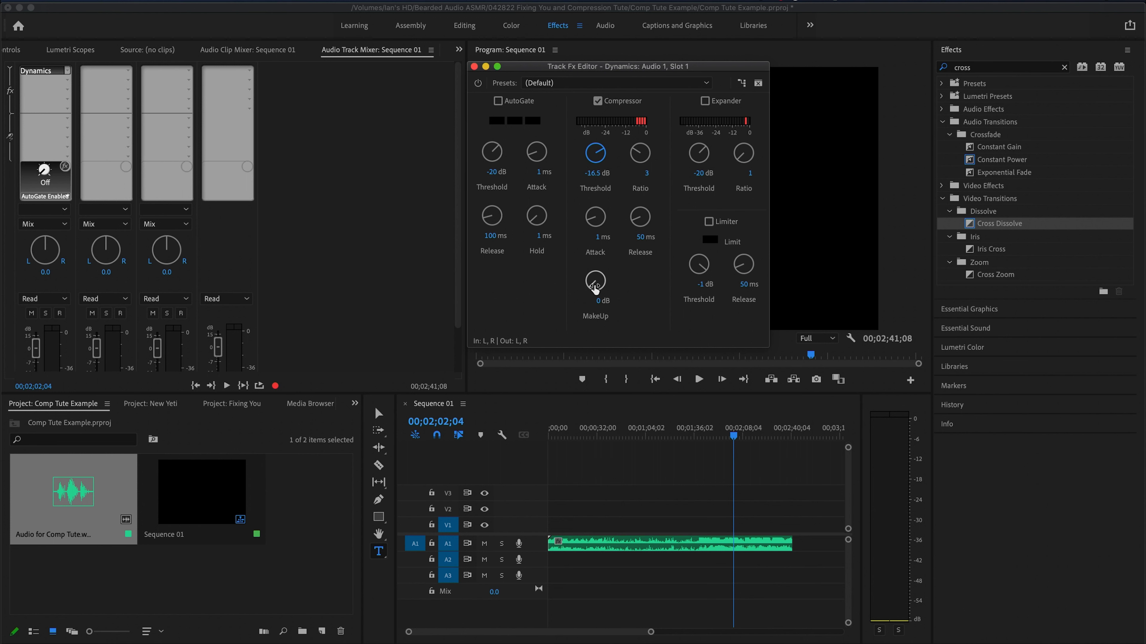
Play the audio with the compressor alternately disabled and enabled to compare the sound, ending with the compressor enabled.
key("space")
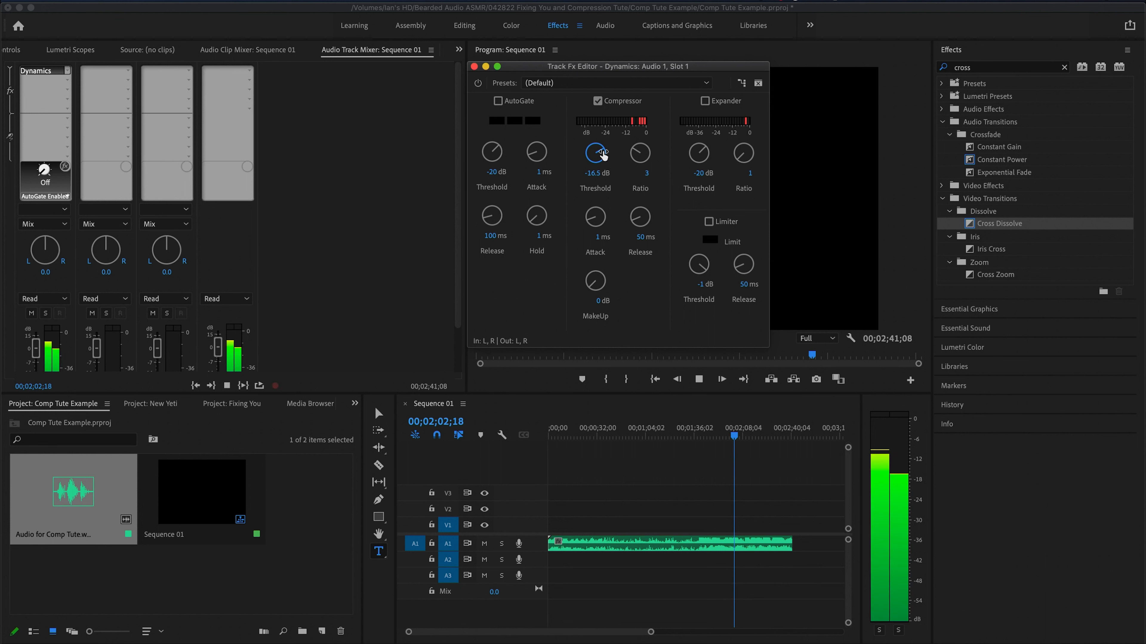
left_click(597, 104)
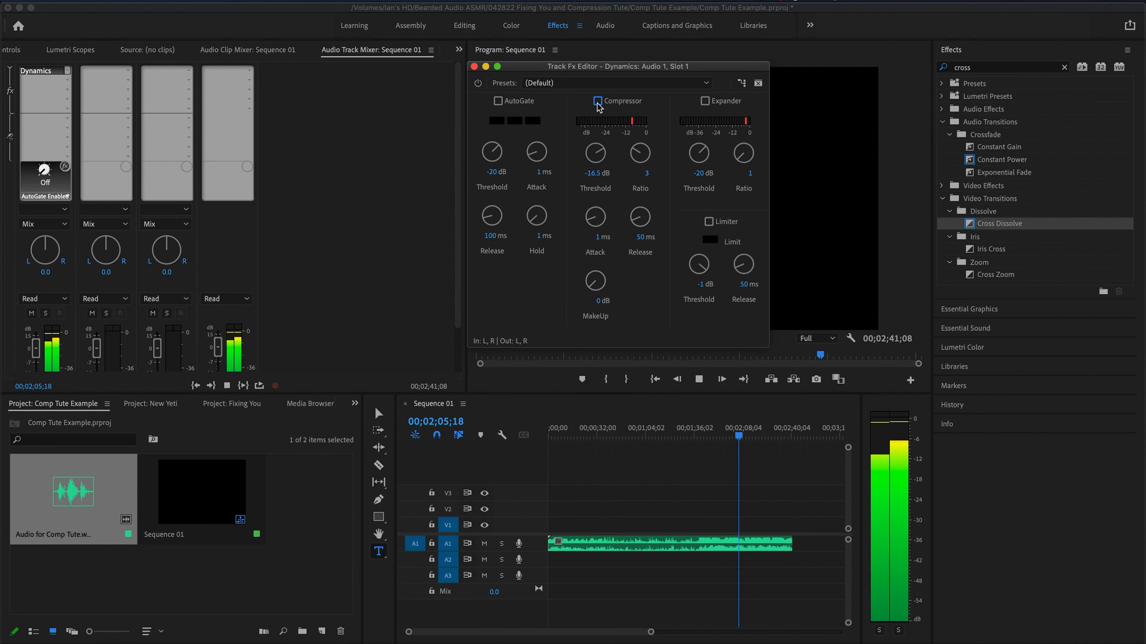
left_click(597, 101)
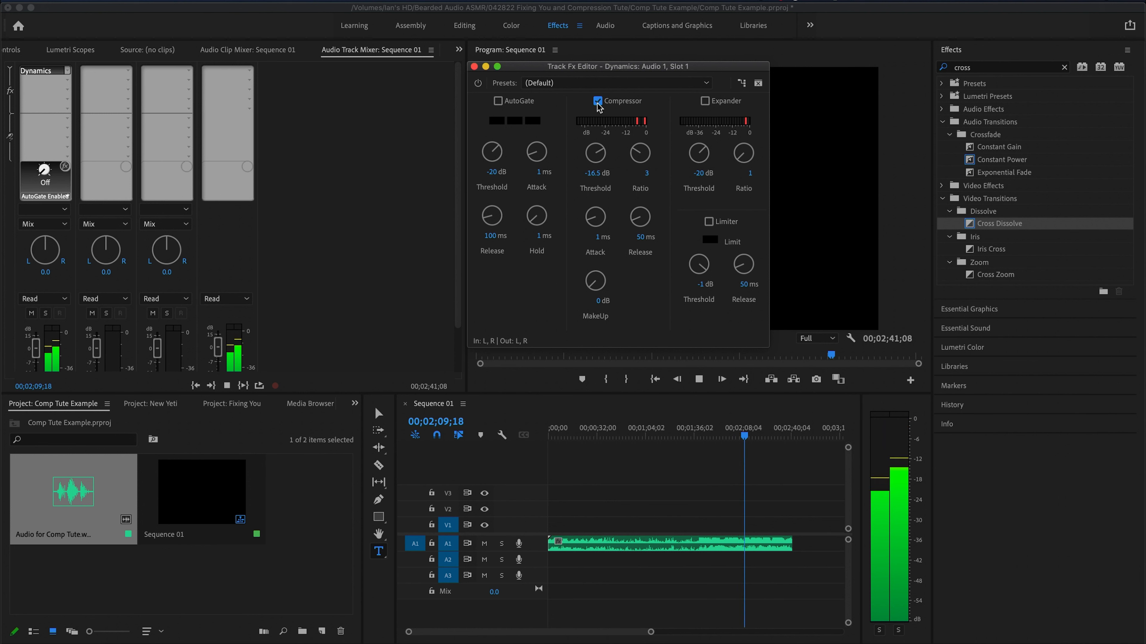
left_click(598, 102)
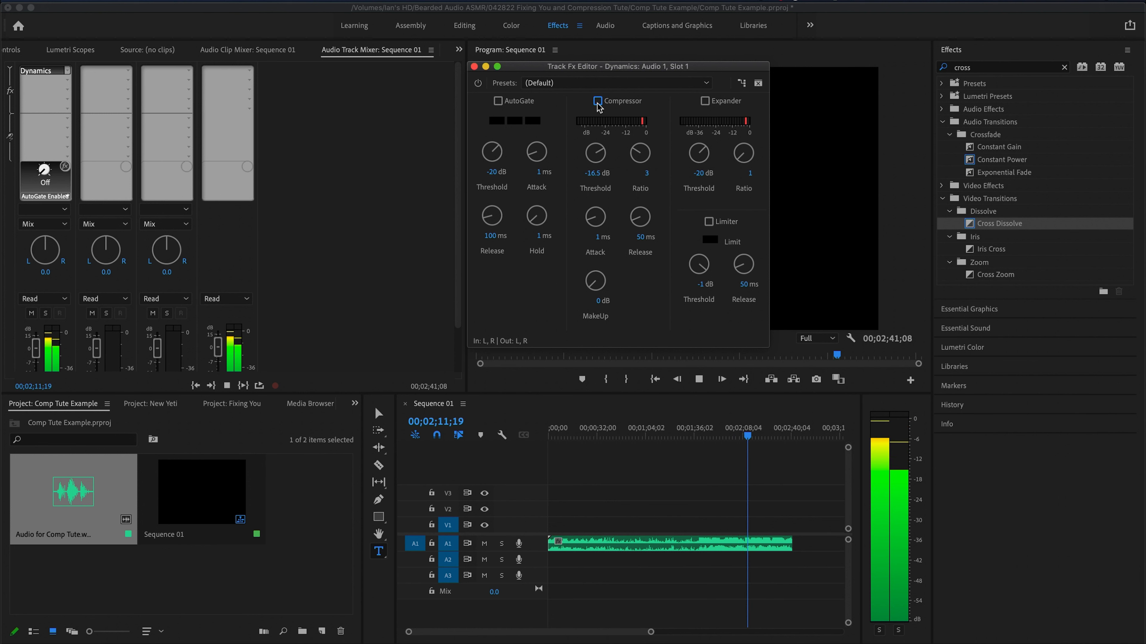
key("space")
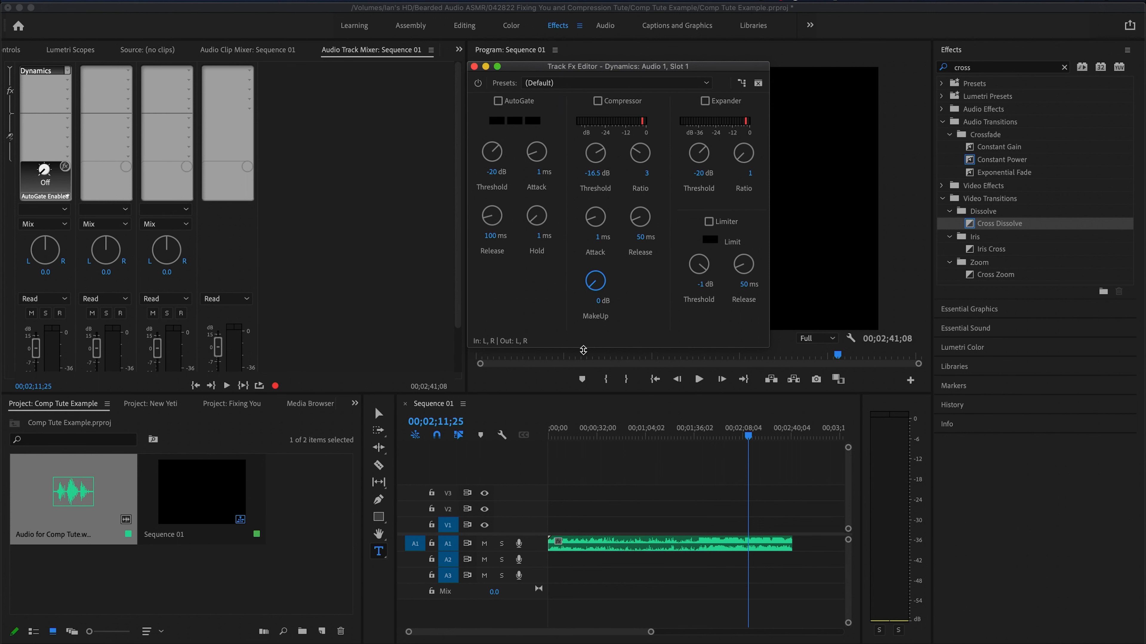
left_click(597, 101)
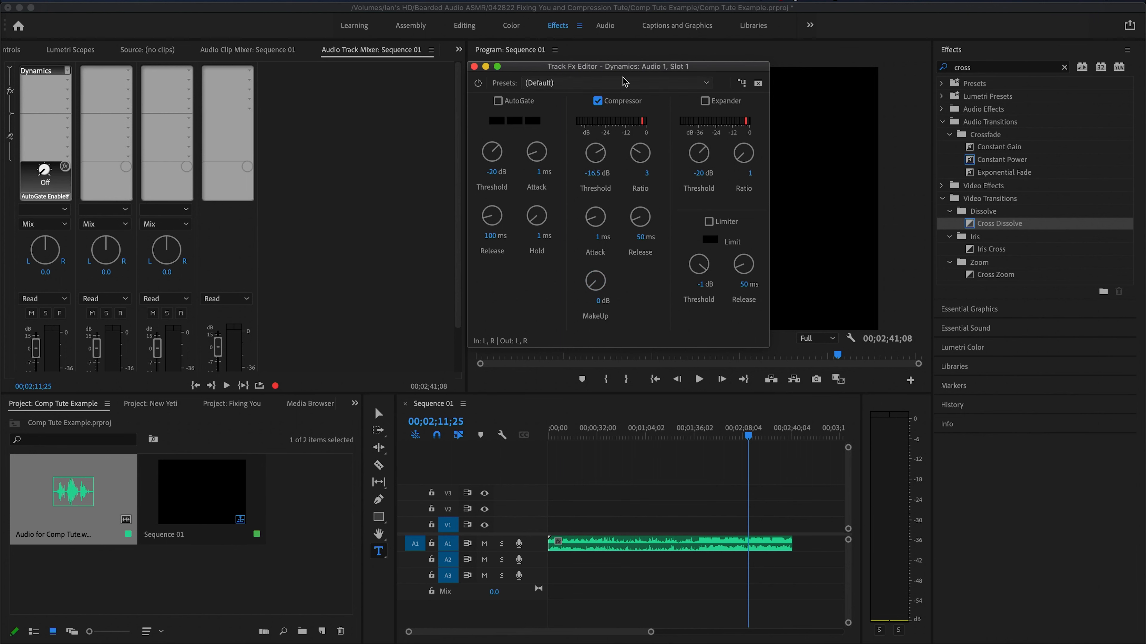
mouse_move(641, 71)
left_mouse_down()
mouse_move(611, 73)
mouse_move(641, 60)
left_mouse_up()
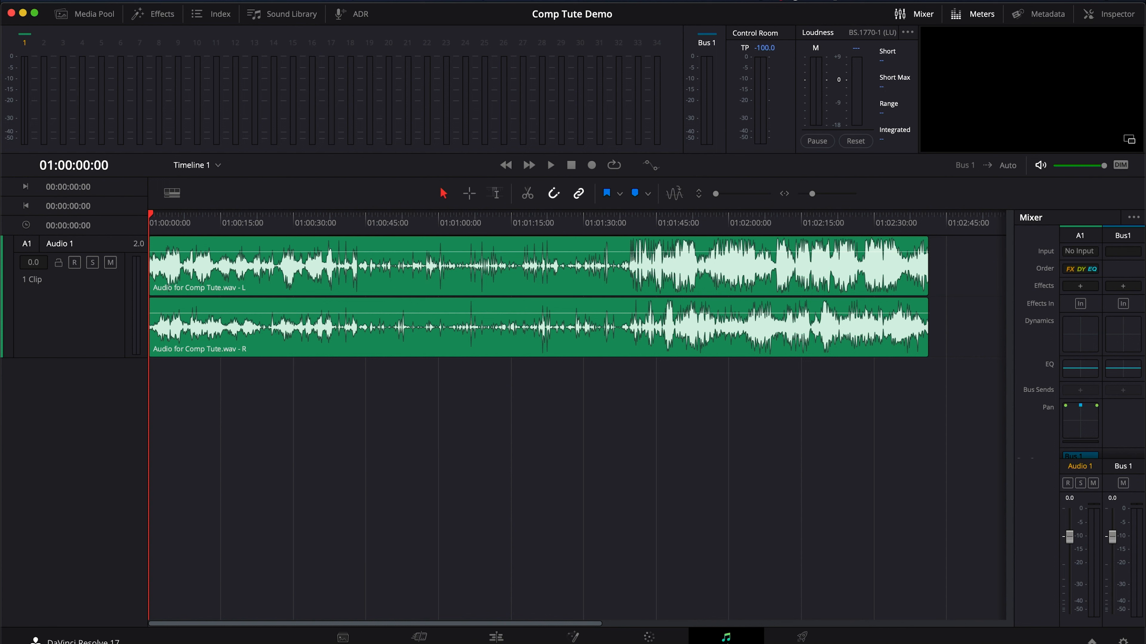
Switch to the Comp Tute Demo project in DaVinci Resolve and play the loud section from around 01:01:40.
left_click(627, 224)
left_click_drag(626, 218, 641, 220)
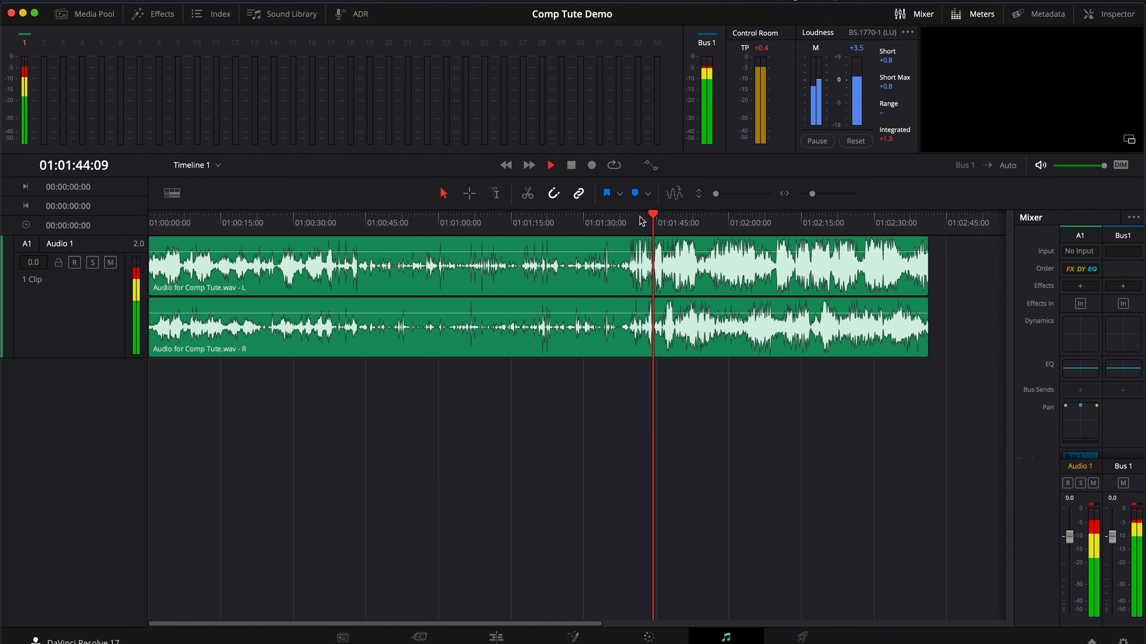
key("space")
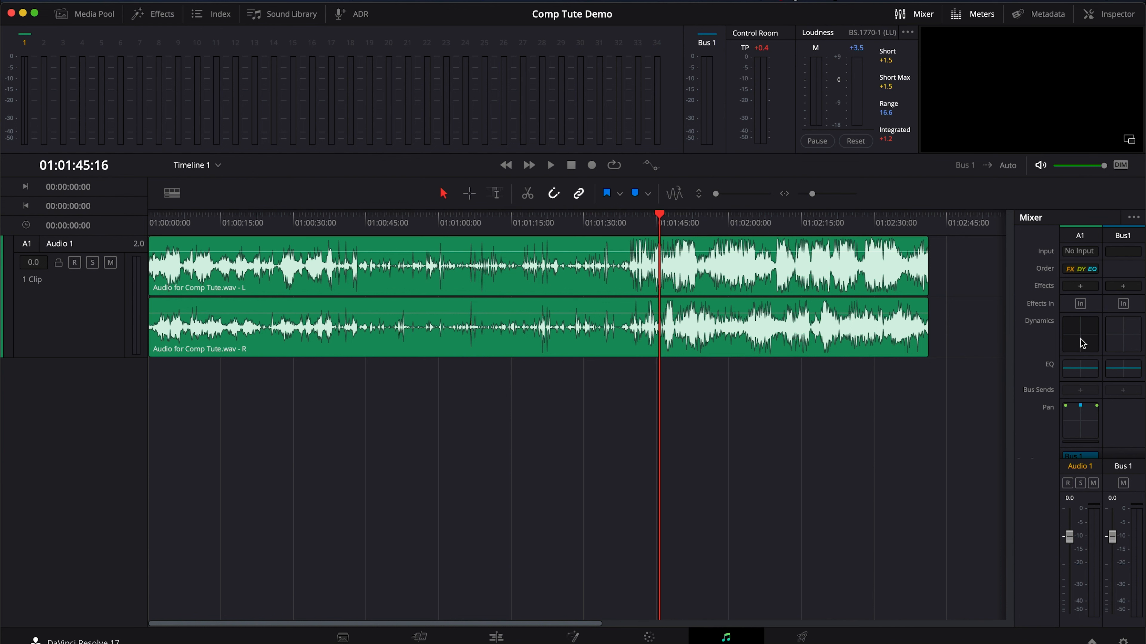
Open the dynamics of track Audio 1, enable the compressor and set its ratio to 3.0:1 during playback.
double_click(1080, 335)
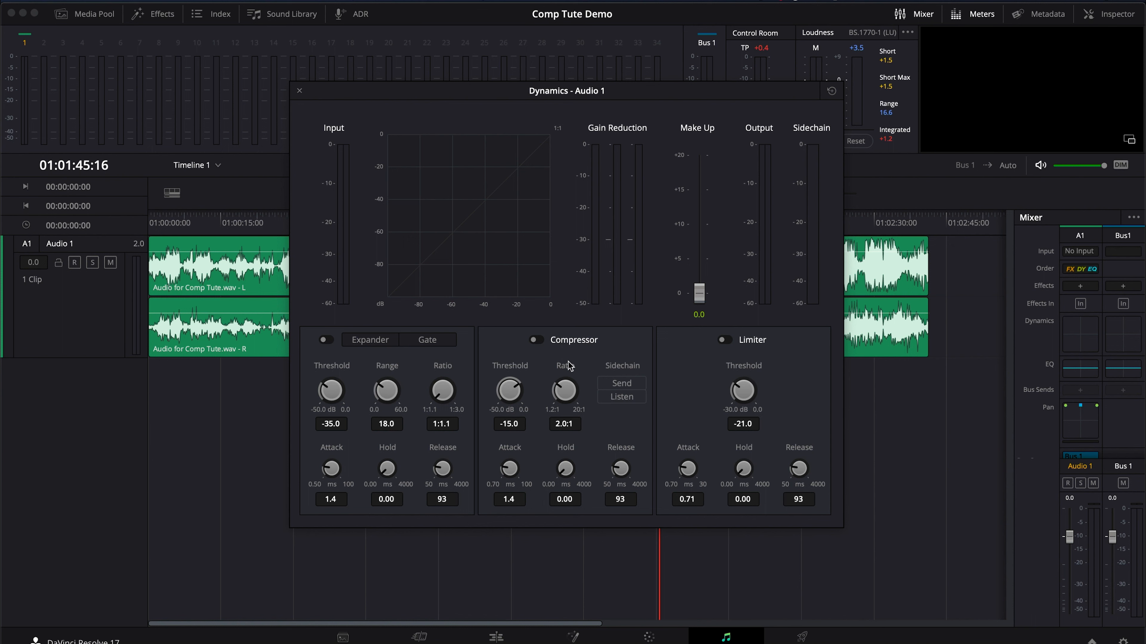
left_click(536, 340)
left_click_drag(674, 94, 614, 125)
key("space")
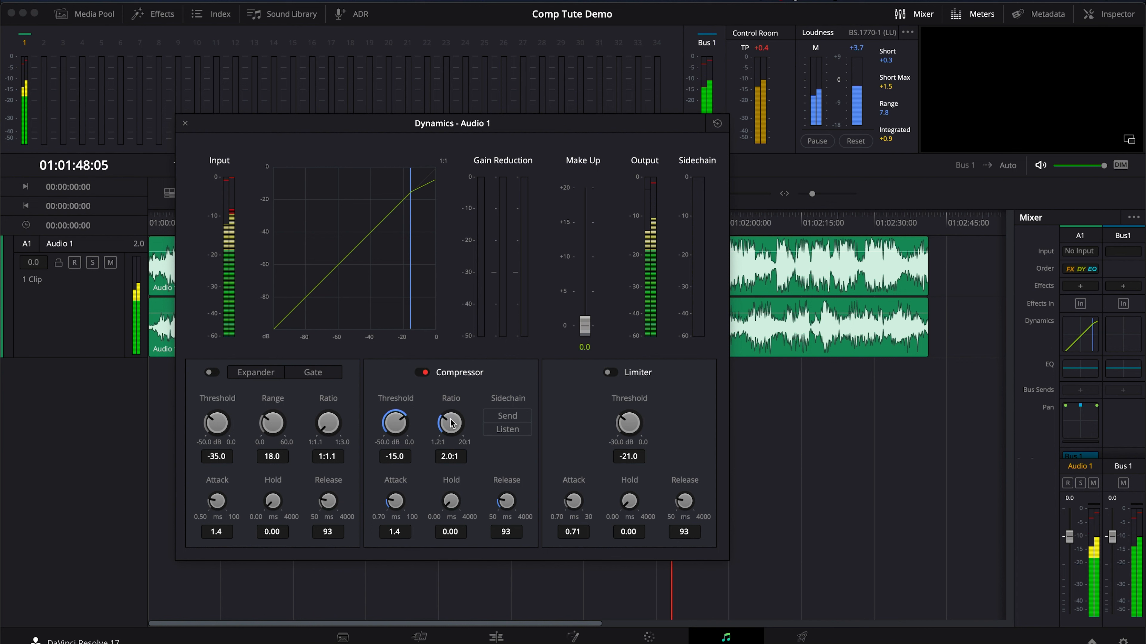
left_click_drag(452, 422, 464, 413)
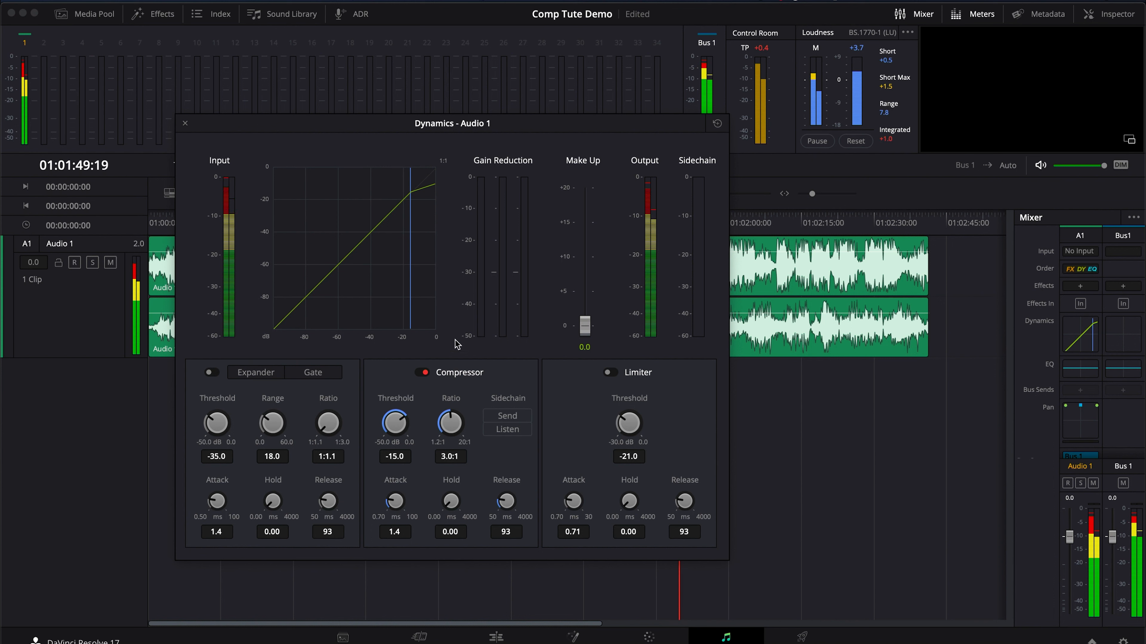
key("space")
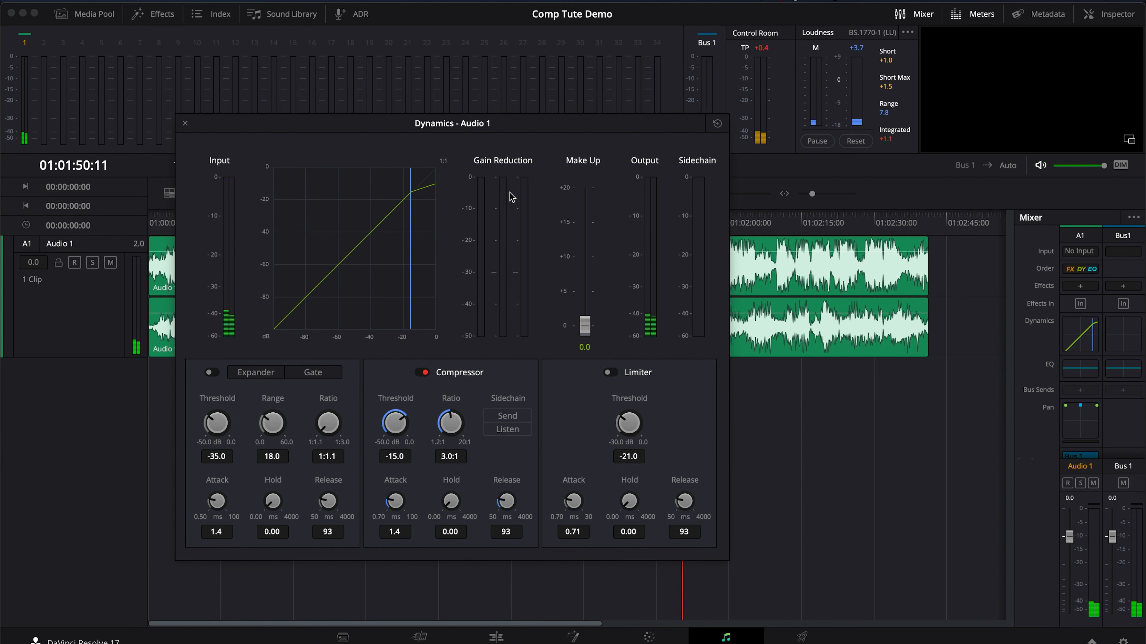
Lower the compressor's threshold to -25.3 dB while playing the loud section, and save the project.
key("space")
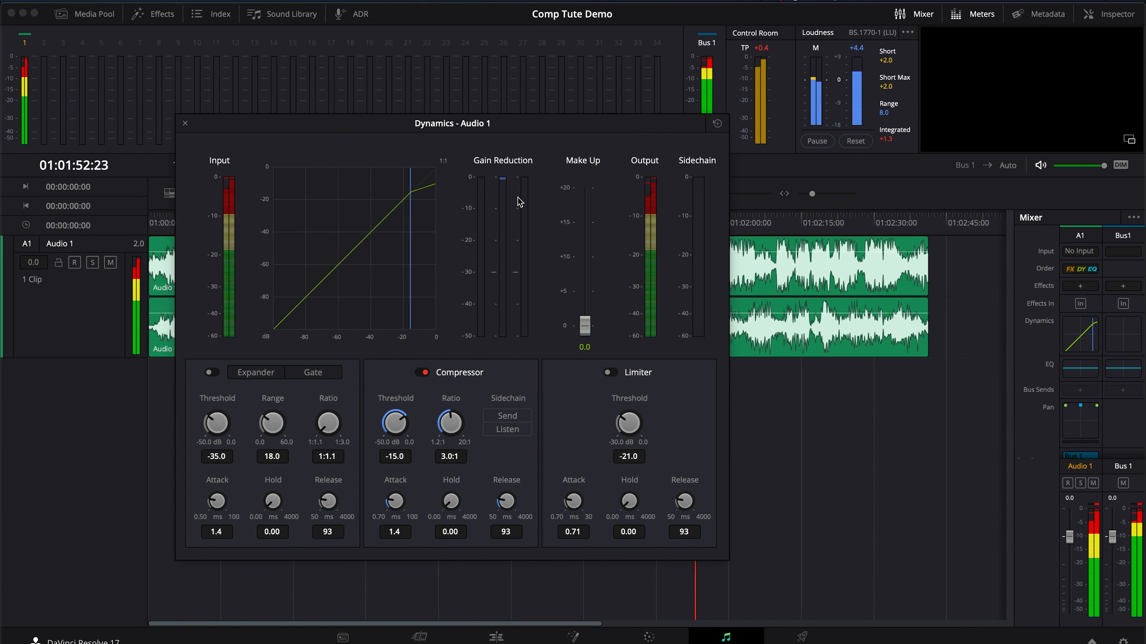
key("space")
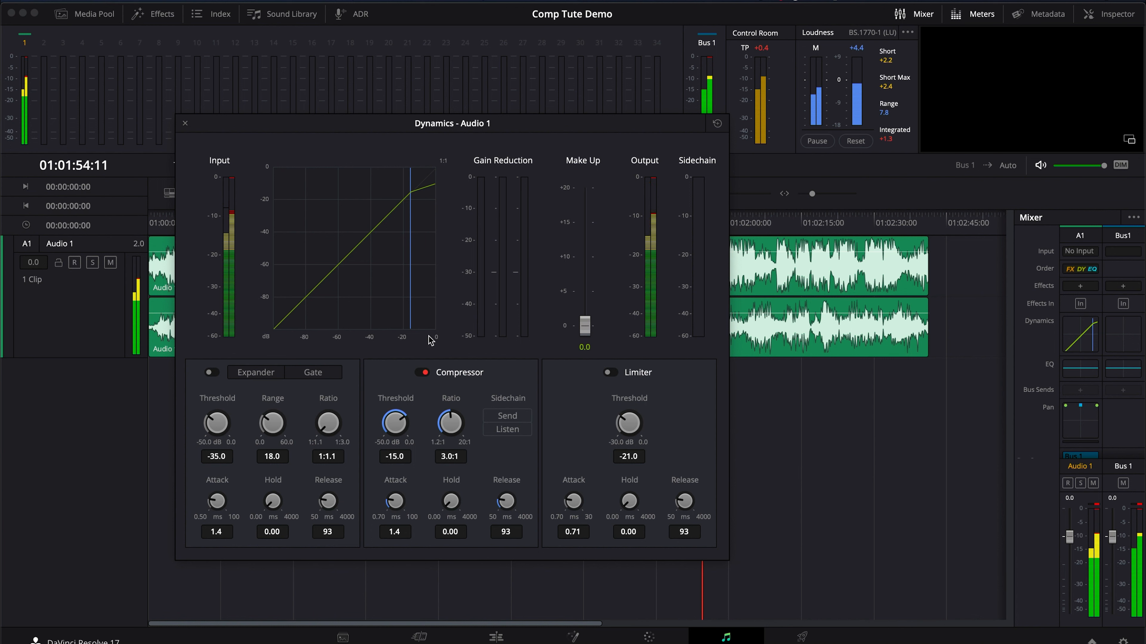
left_click_drag(402, 420, 353, 419)
key("space")
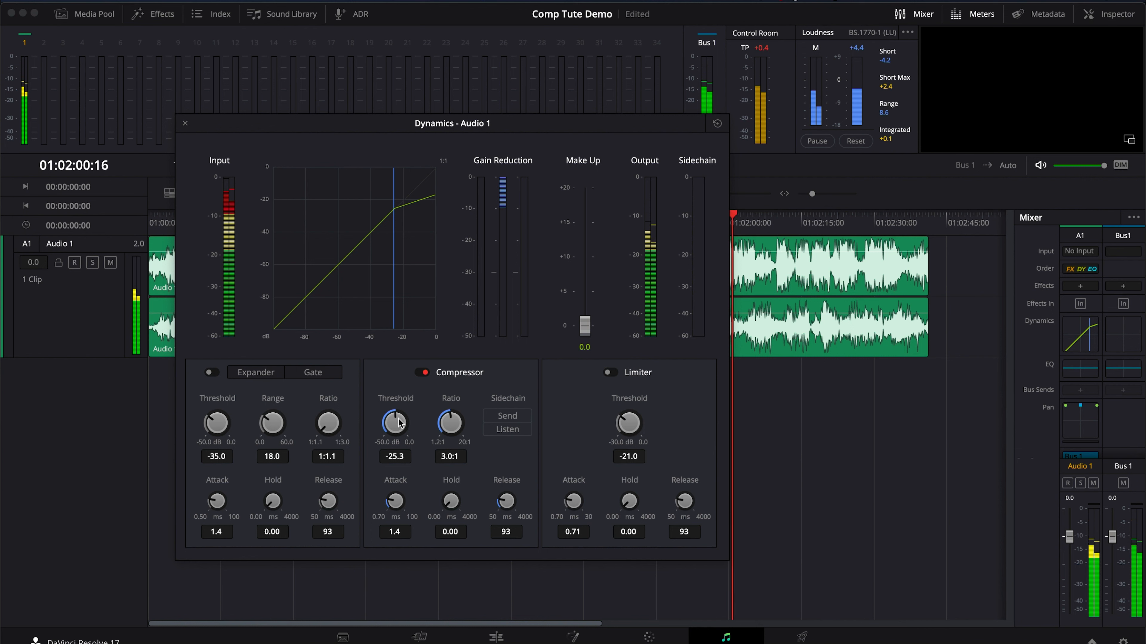
key("super+s")
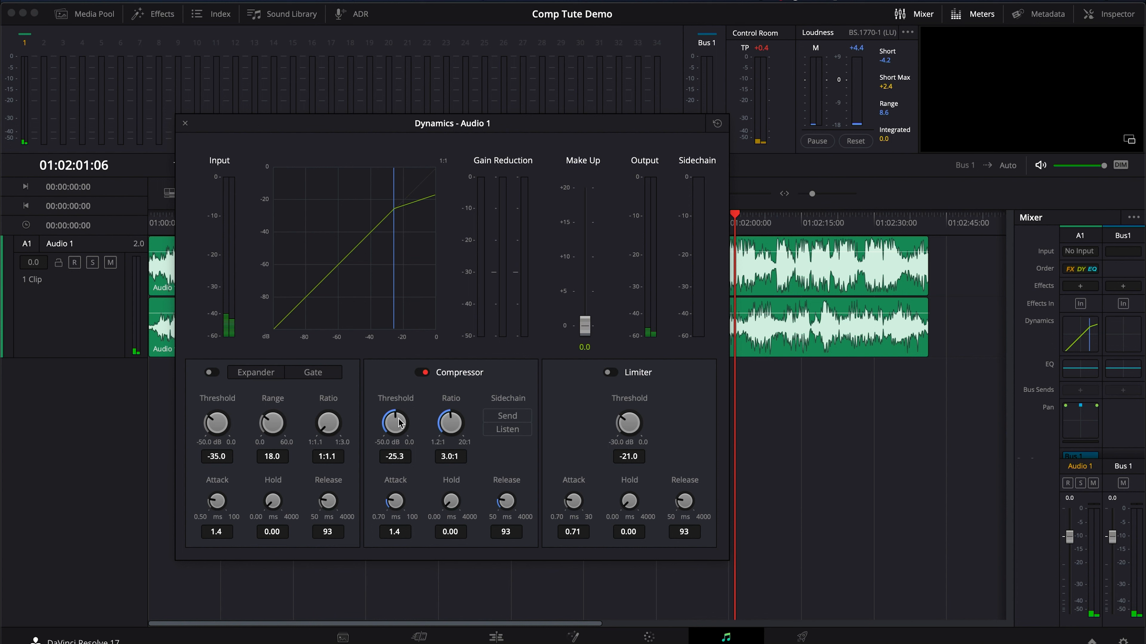
Set the compressor's threshold to -21.5 dB while listening to the loud section.
key("space")
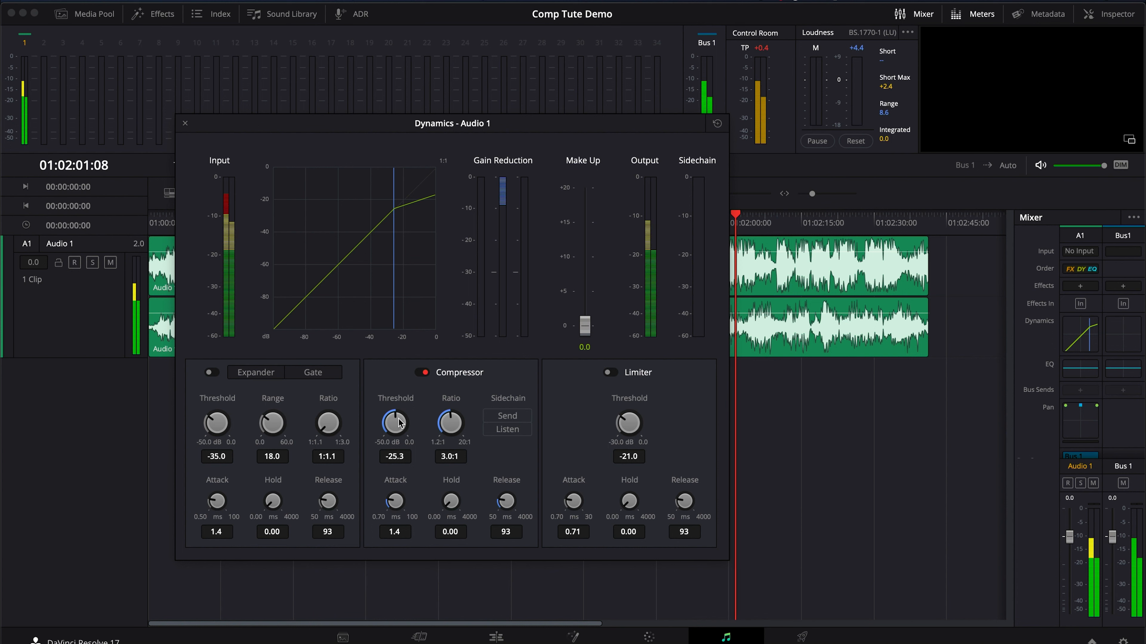
left_click_drag(401, 422, 426, 428)
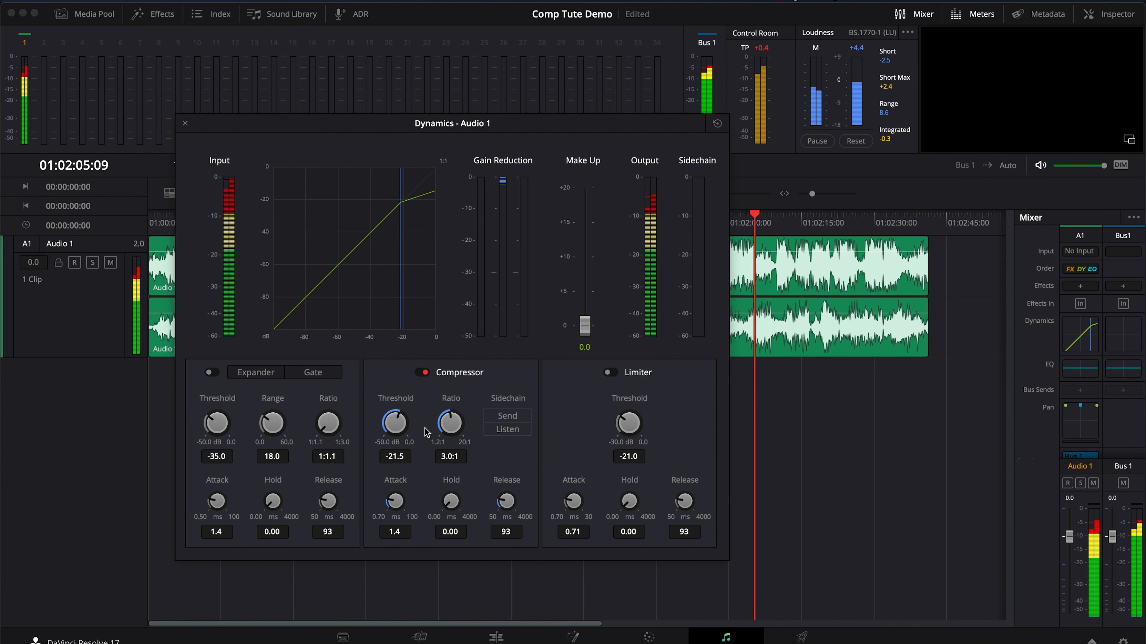
key("space")
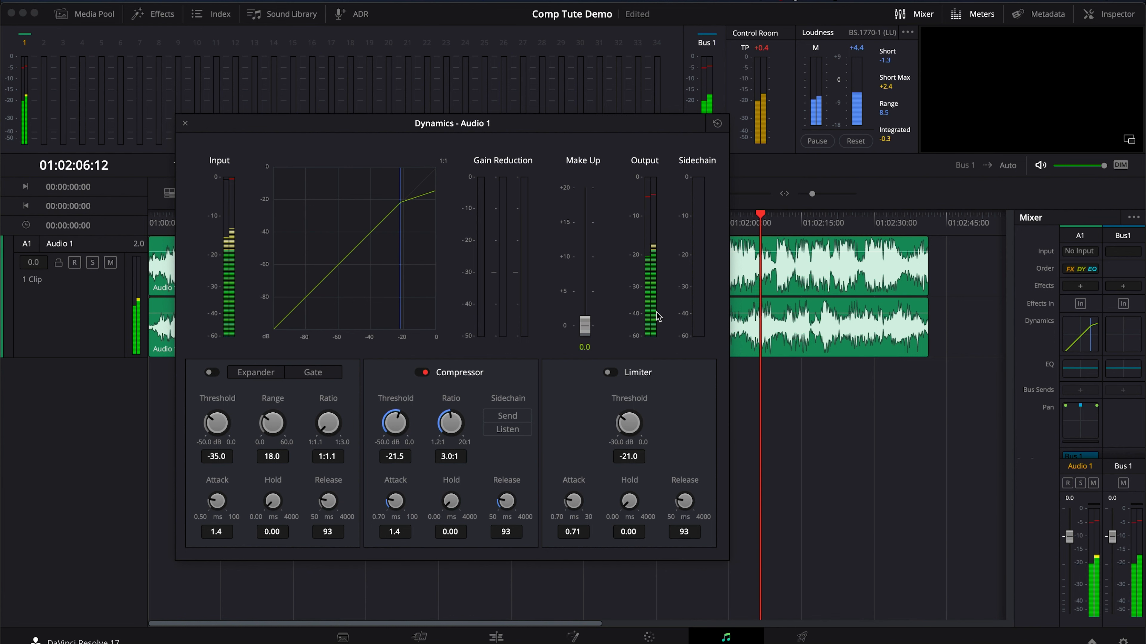
Play the quieter section from around 01:01:05 and check the compressor's gain reduction meter.
left_click_drag(600, 130, 698, 345)
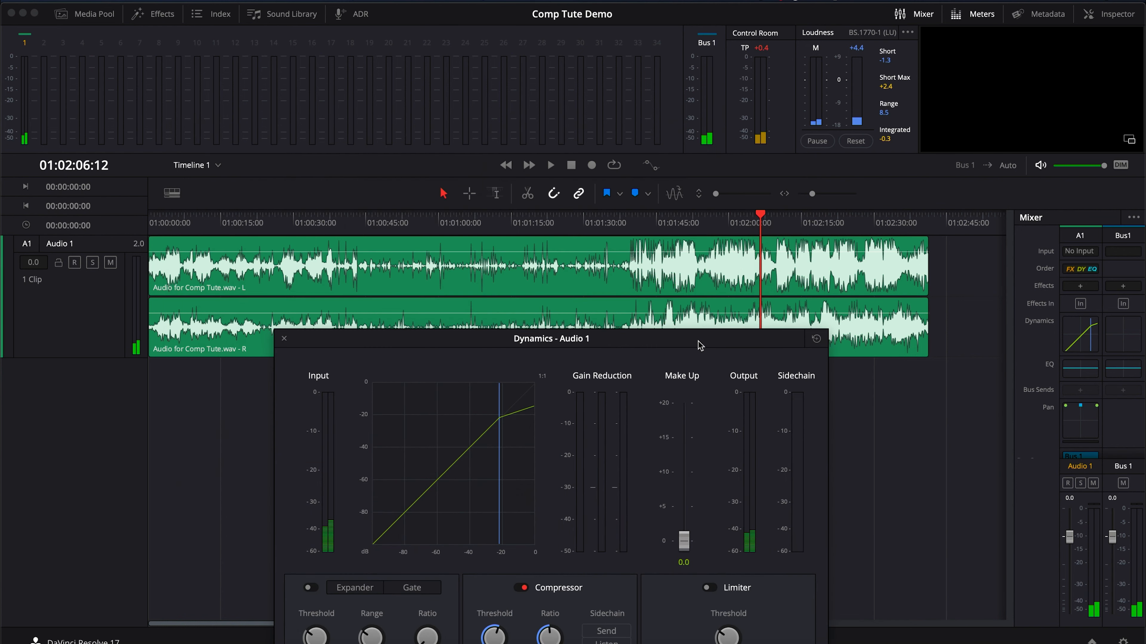
left_click(459, 248)
key("space")
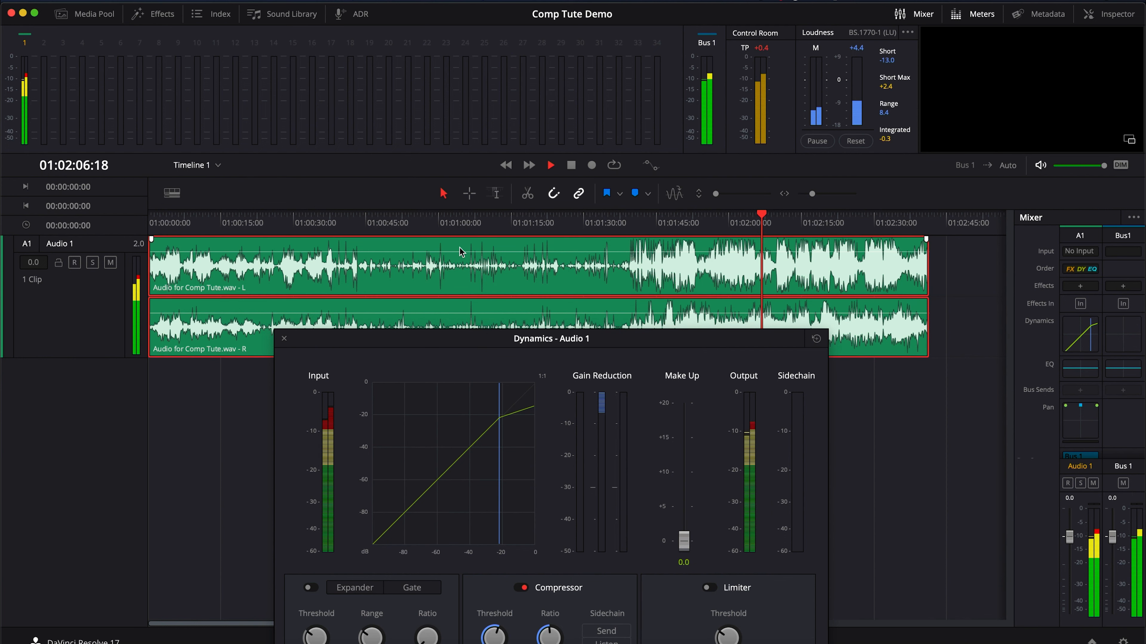
left_click(459, 247)
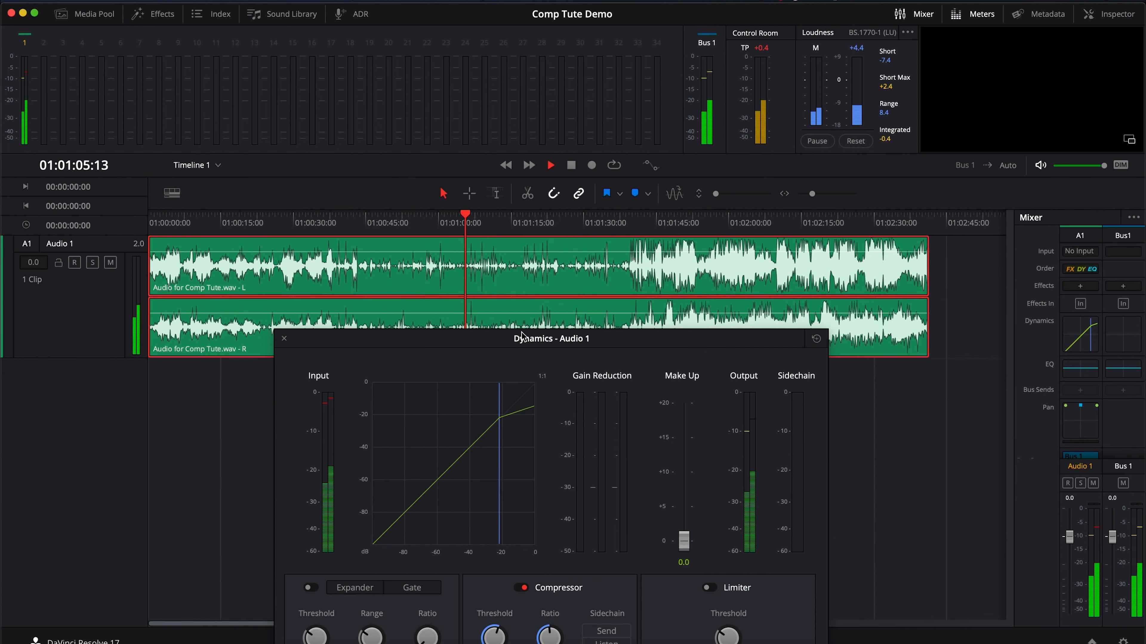
left_click_drag(522, 338, 521, 262)
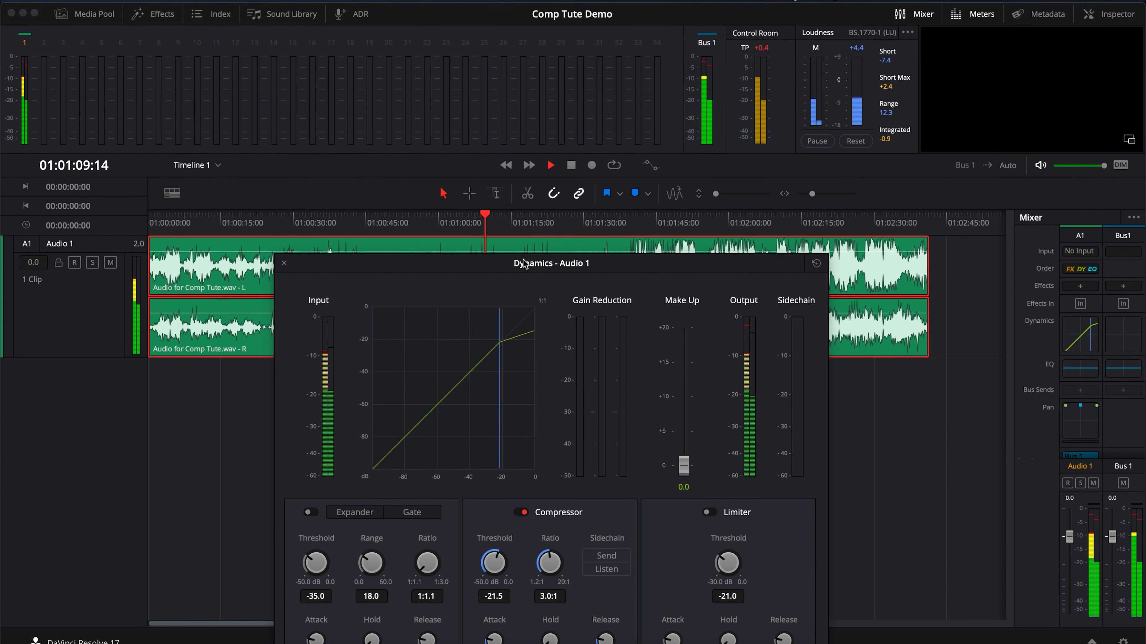
key("space")
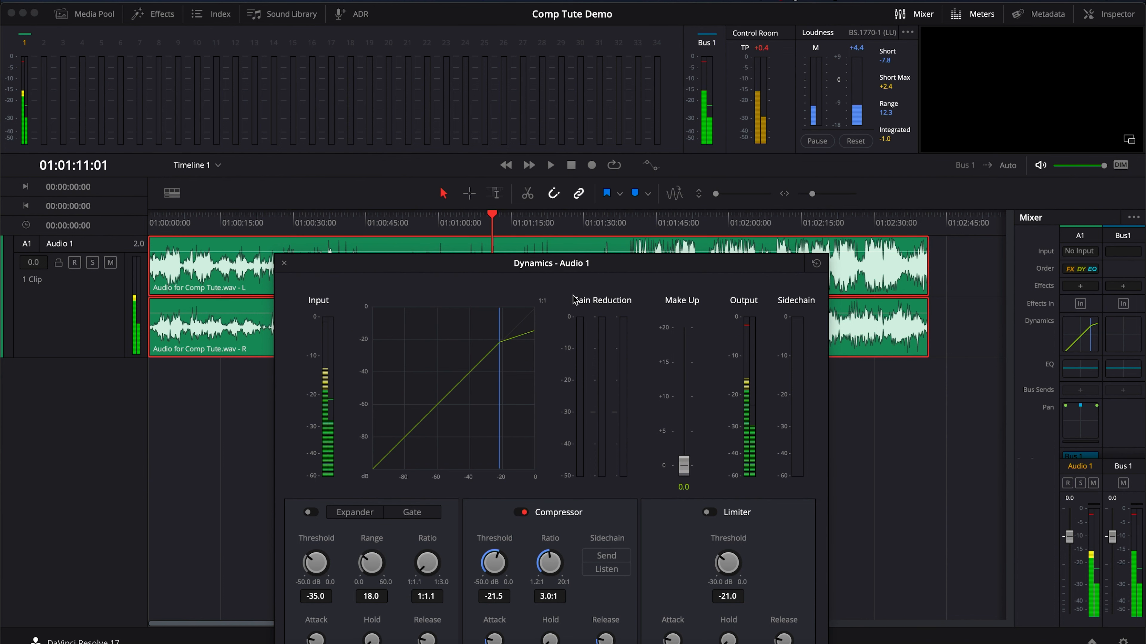
Enable the limiter on Audio 1 and set its threshold to -14.8 dB during playback.
left_click_drag(524, 263, 541, 105)
left_click(660, 344)
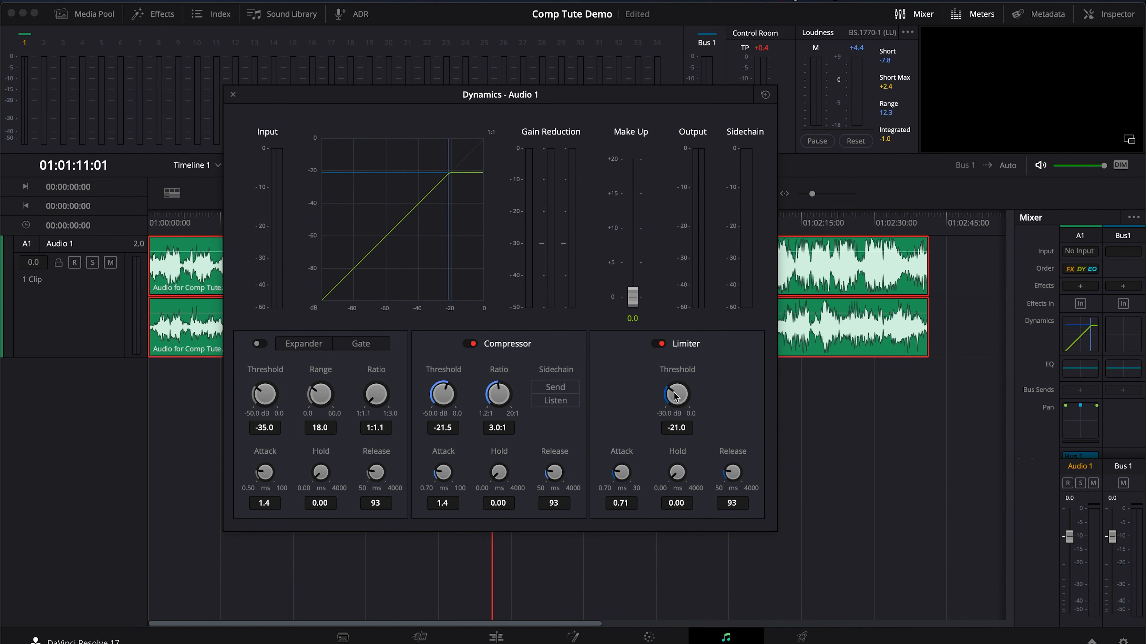
key("space")
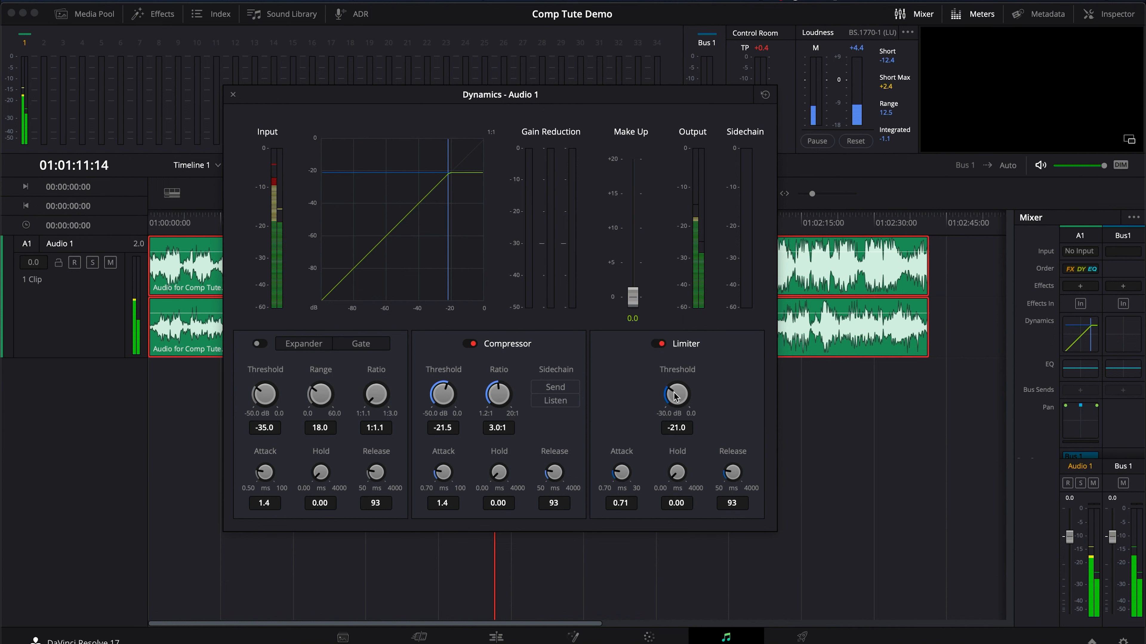
left_click_drag(675, 397, 716, 391)
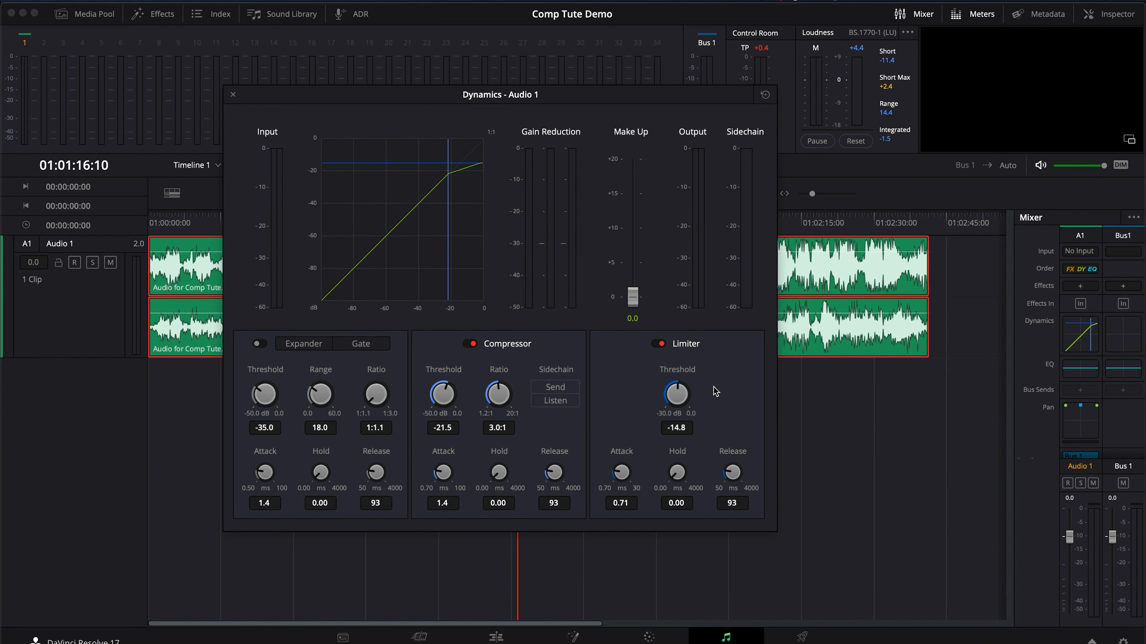
Raise the make-up gain to 7.6 dB while playing the loud section near 01:02:14.
key("space")
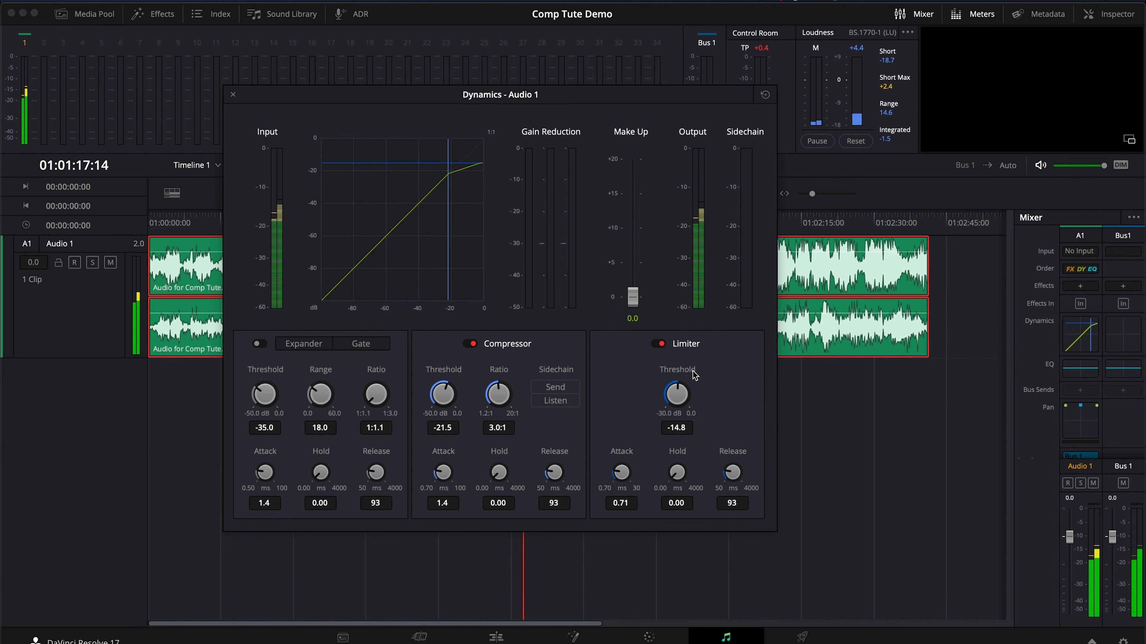
left_click(792, 227)
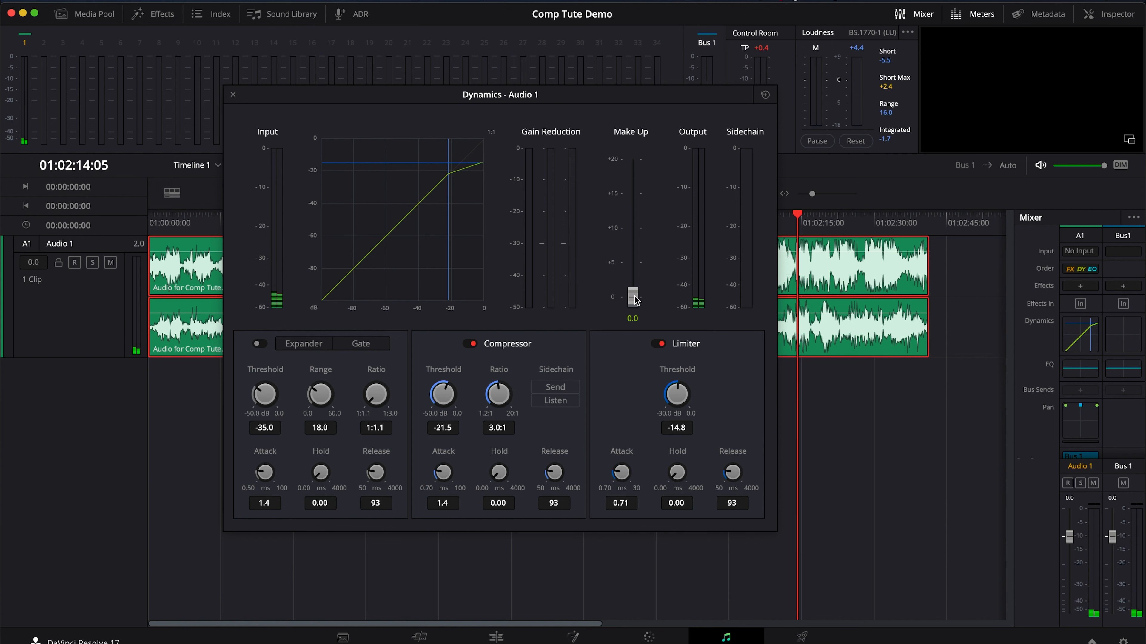
key("space")
left_click_drag(633, 300, 643, 248)
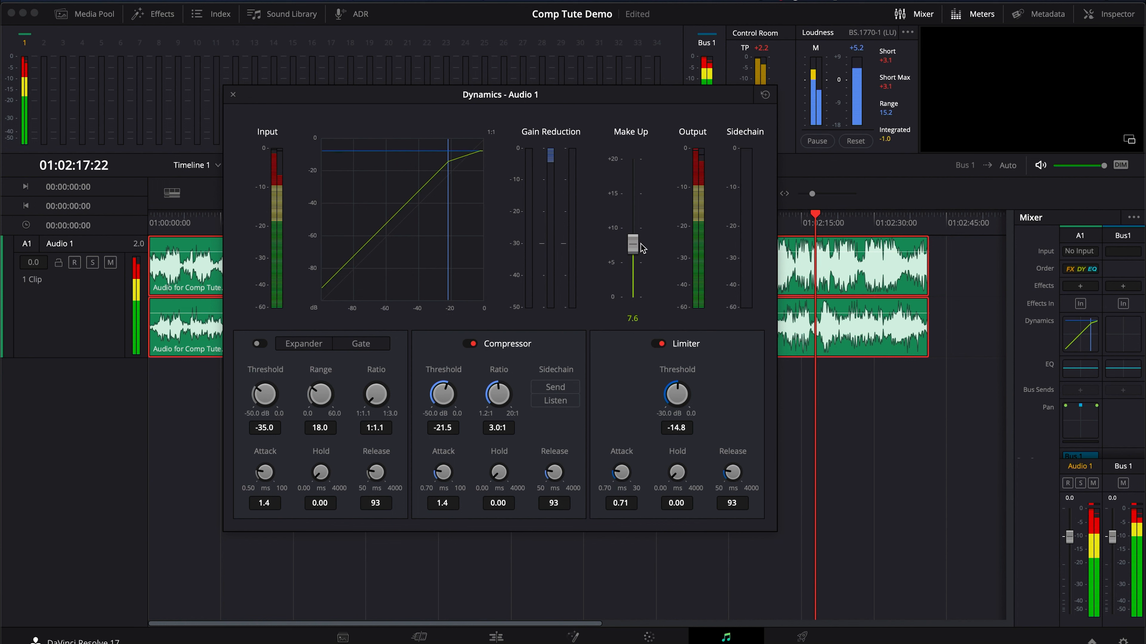
Return the make-up gain to 0.0 dB and stop playback.
left_click_drag(642, 248, 635, 309)
key("space")
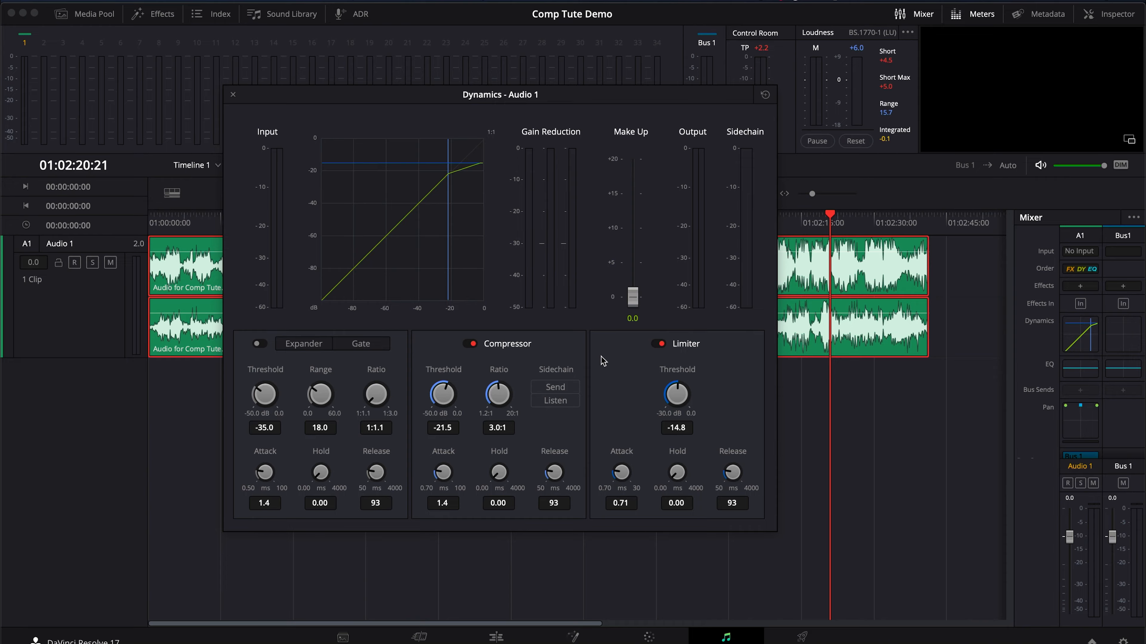
Switch to REAPER and place the edit cursor at the start of the loud section, around 1:40.
key("super+Tab")
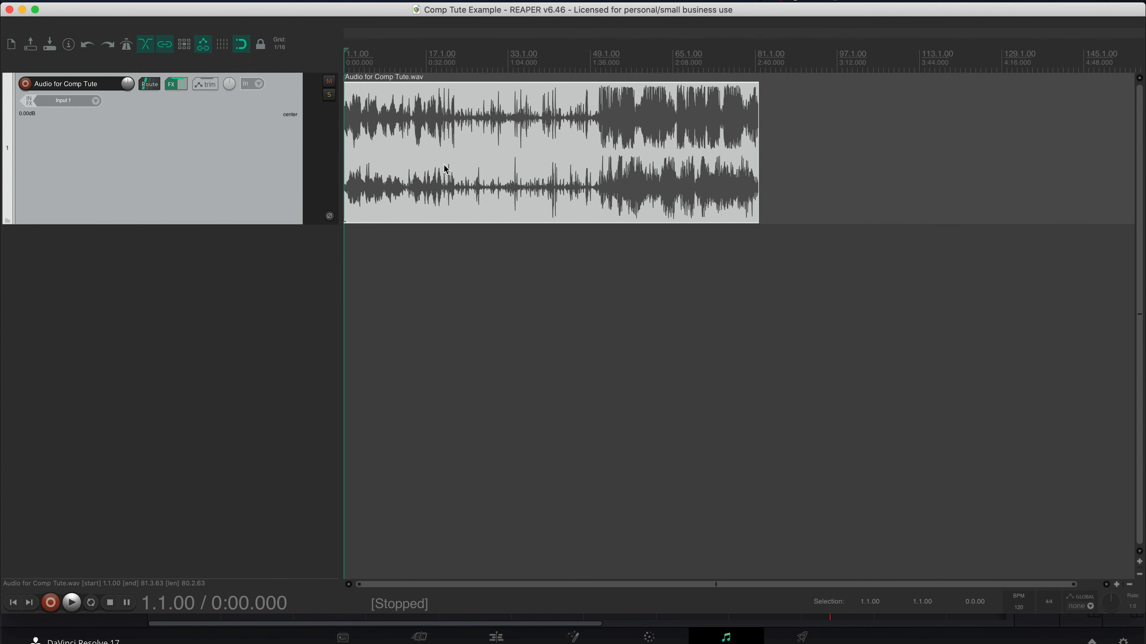
left_click(563, 158)
left_click(600, 66)
left_click(606, 67)
left_click(600, 66)
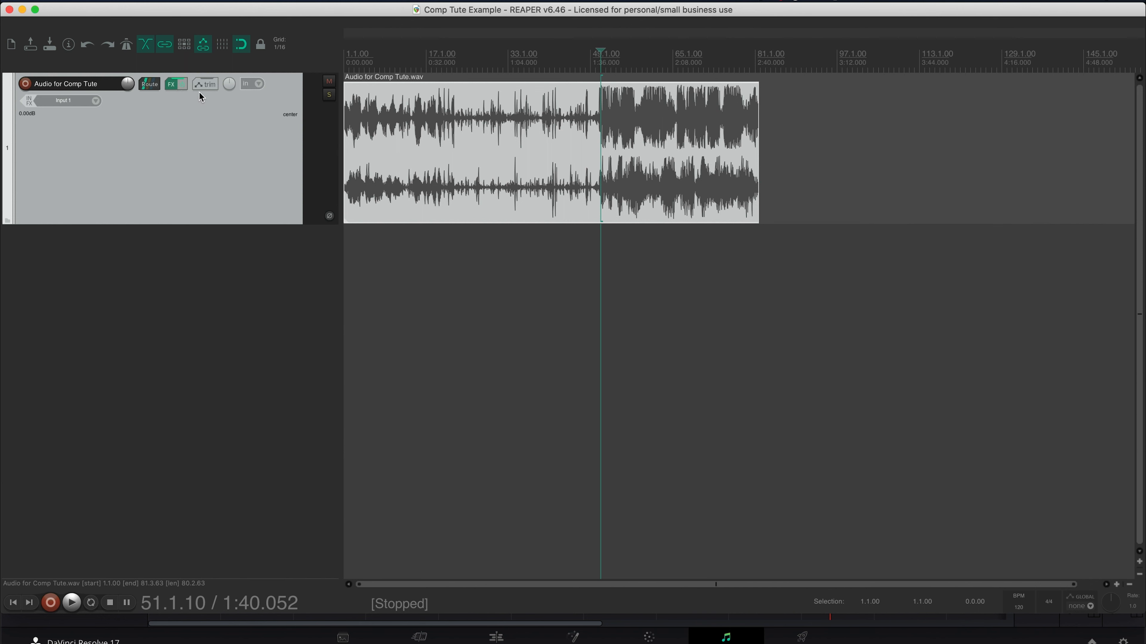
Open the track's effects chain, locate ReaComp in the plug-in browser, close the browser and select the ReaComp already on the track.
left_click(174, 83)
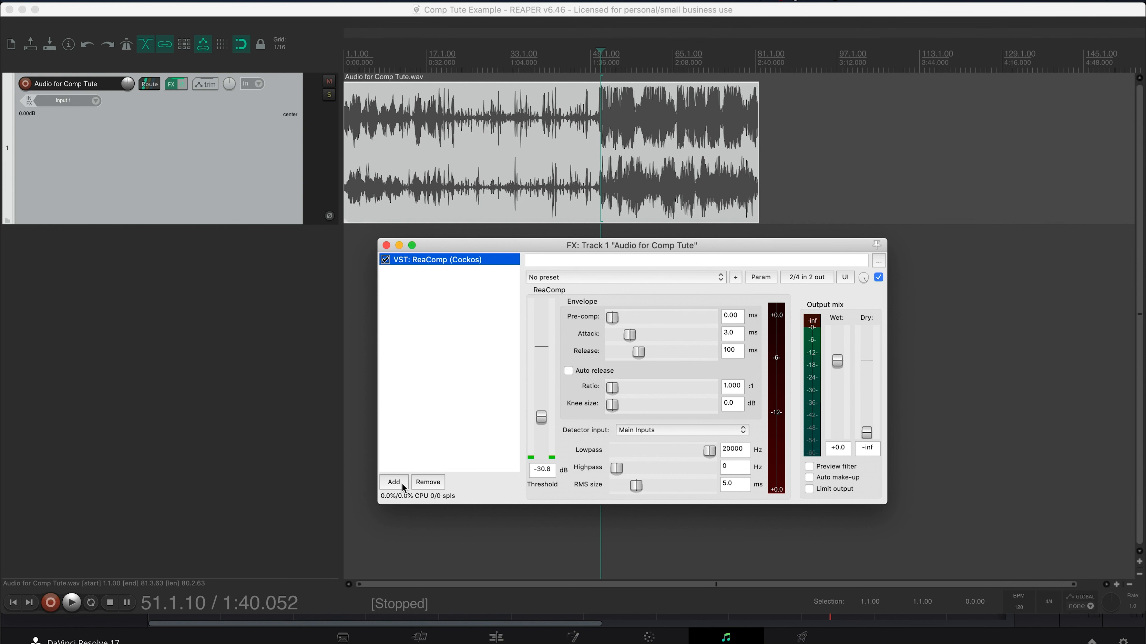
double_click(442, 337)
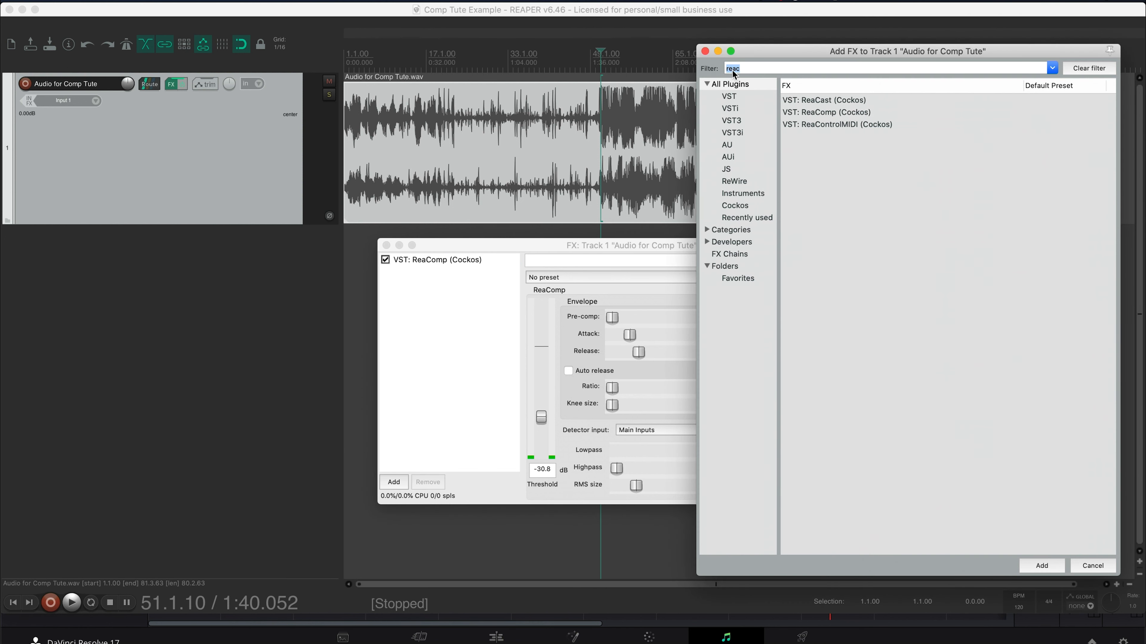
left_click(835, 113)
left_click(704, 51)
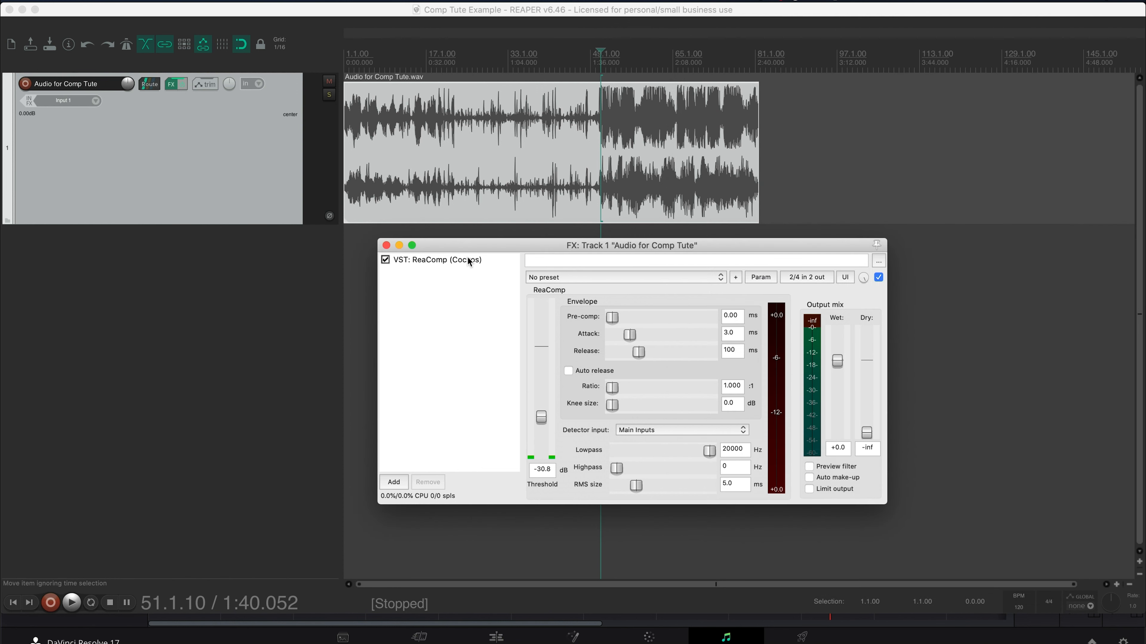
left_click(441, 260)
left_click_drag(469, 247, 432, 254)
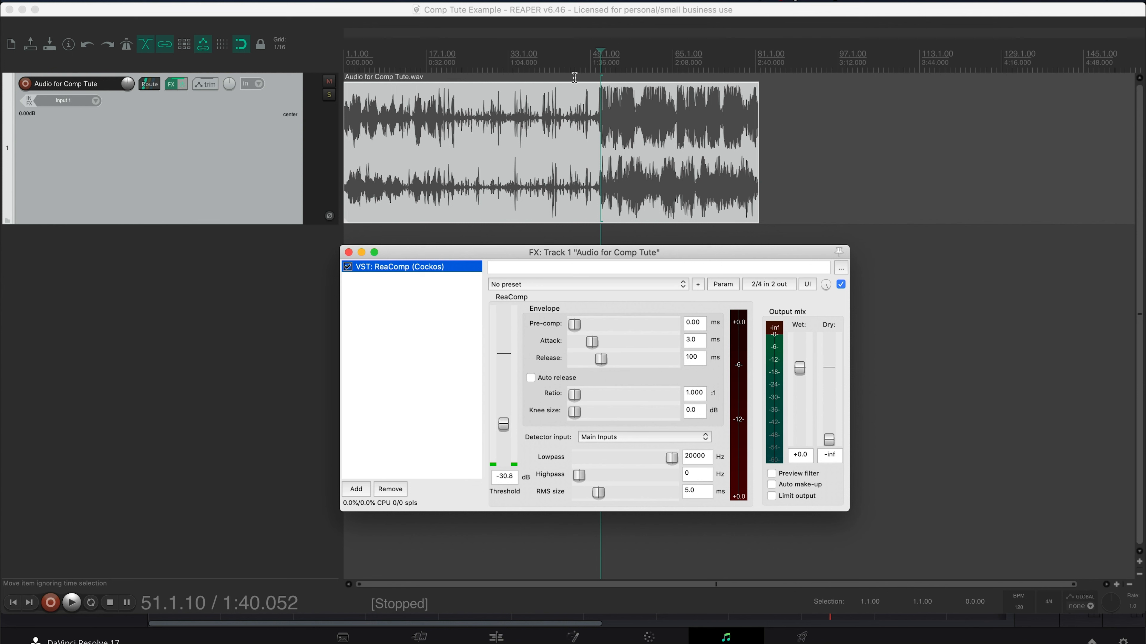
Play the loud section from around 1:40 and check ReaComp's input and output level meters.
left_click(601, 65)
key("space")
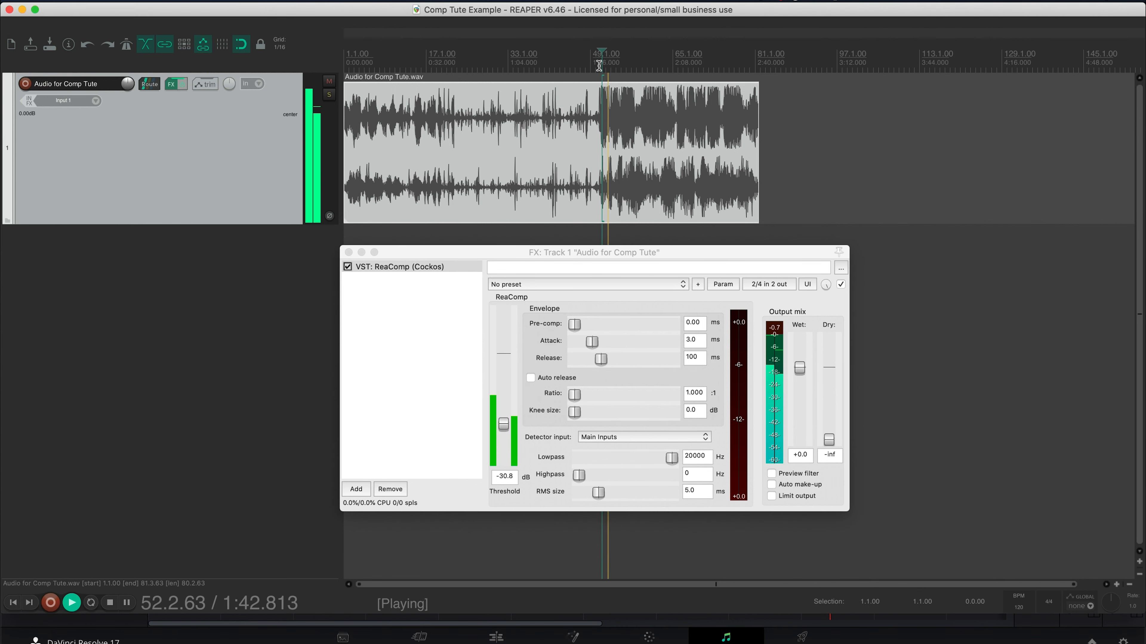
key("space")
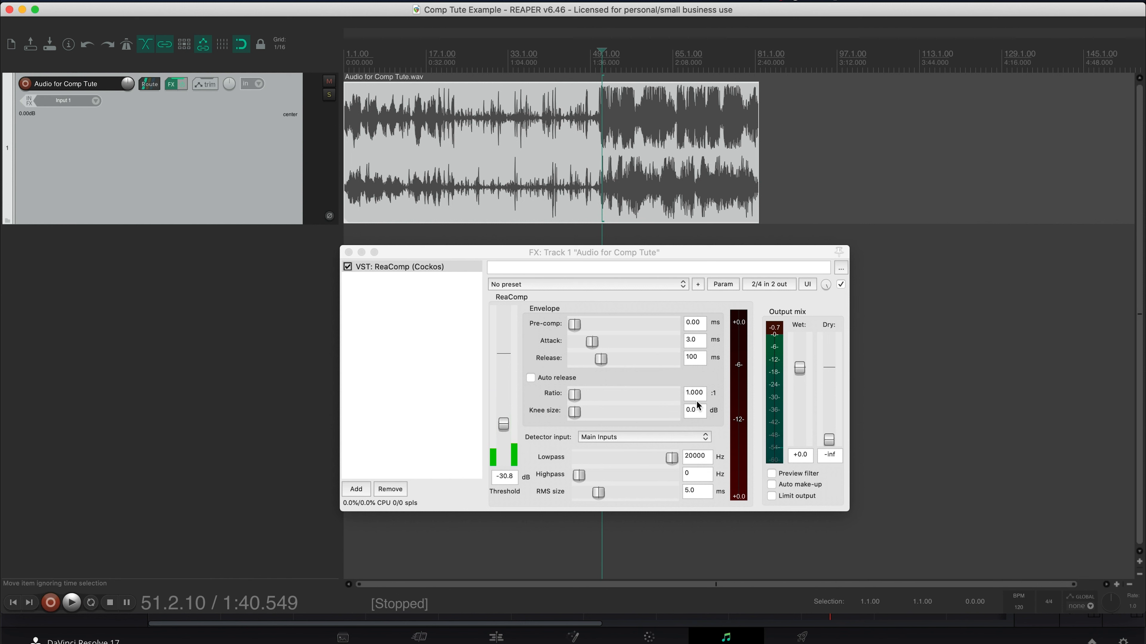
Set ReaComp's ratio to 3:1 and raise its threshold to +0.2 dB.
left_click_drag(575, 395, 611, 394)
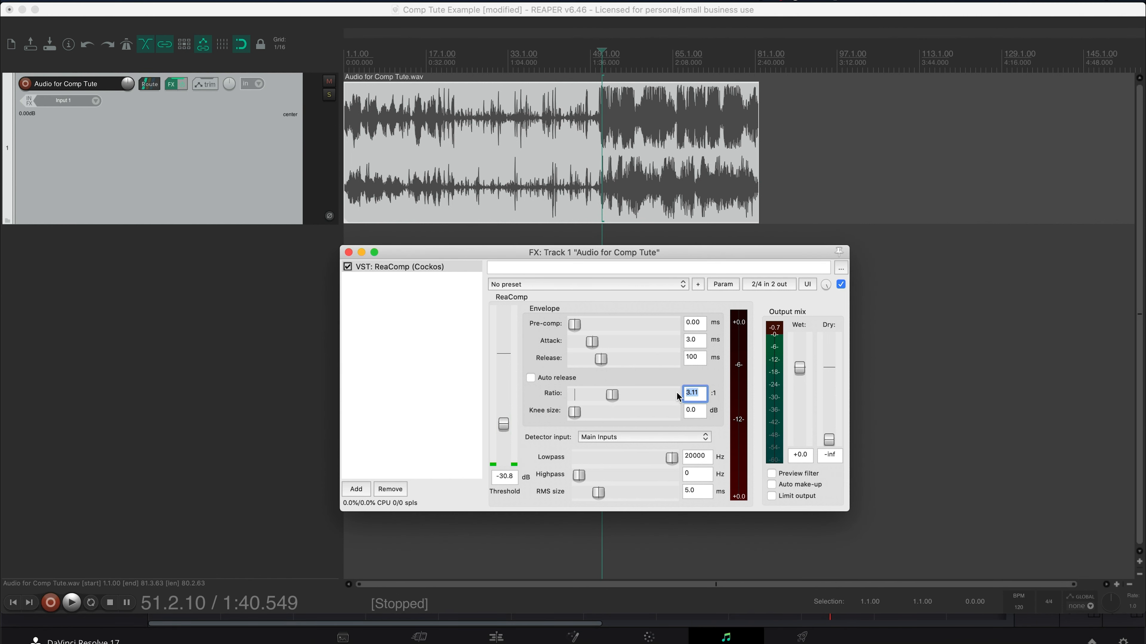
type("3")
left_click_drag(504, 425, 514, 356)
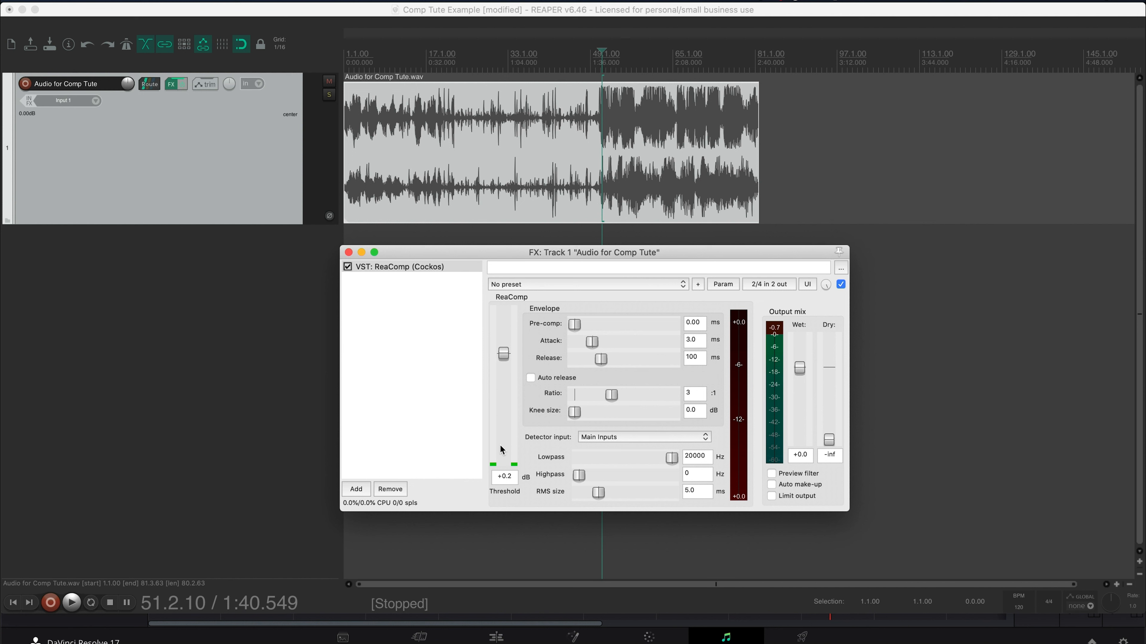
Lower ReaComp's threshold to -17.2 dB while playing the loud section.
key("space")
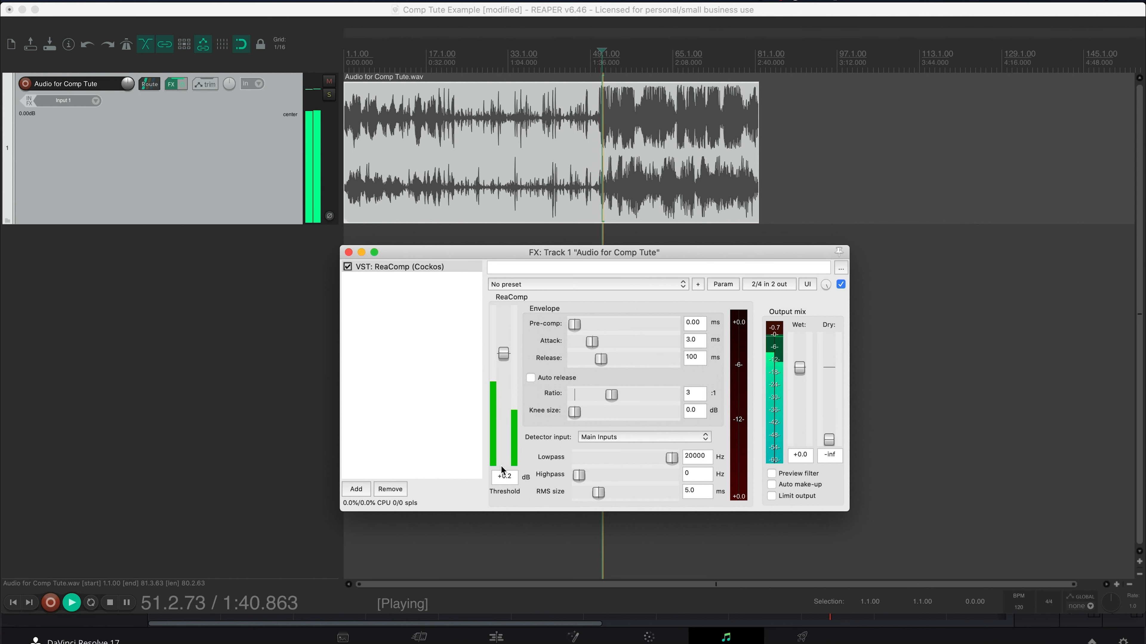
left_click_drag(506, 356, 504, 406)
key("space")
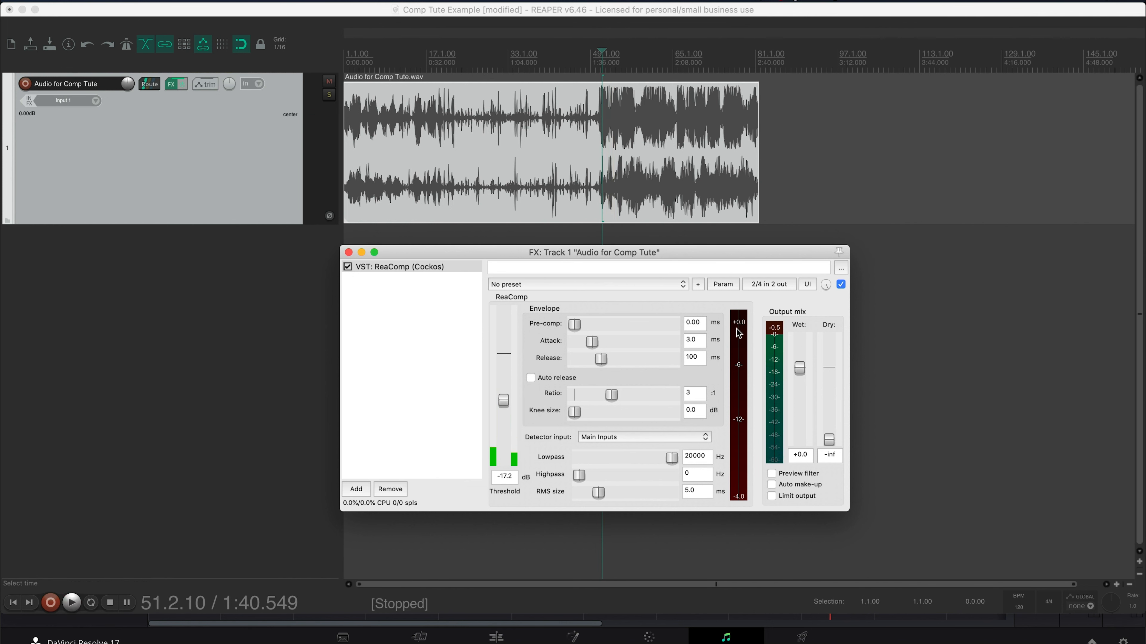
Replay the loud section to check the gain reduction and lower ReaComp's threshold to -23.3 dB.
key("space")
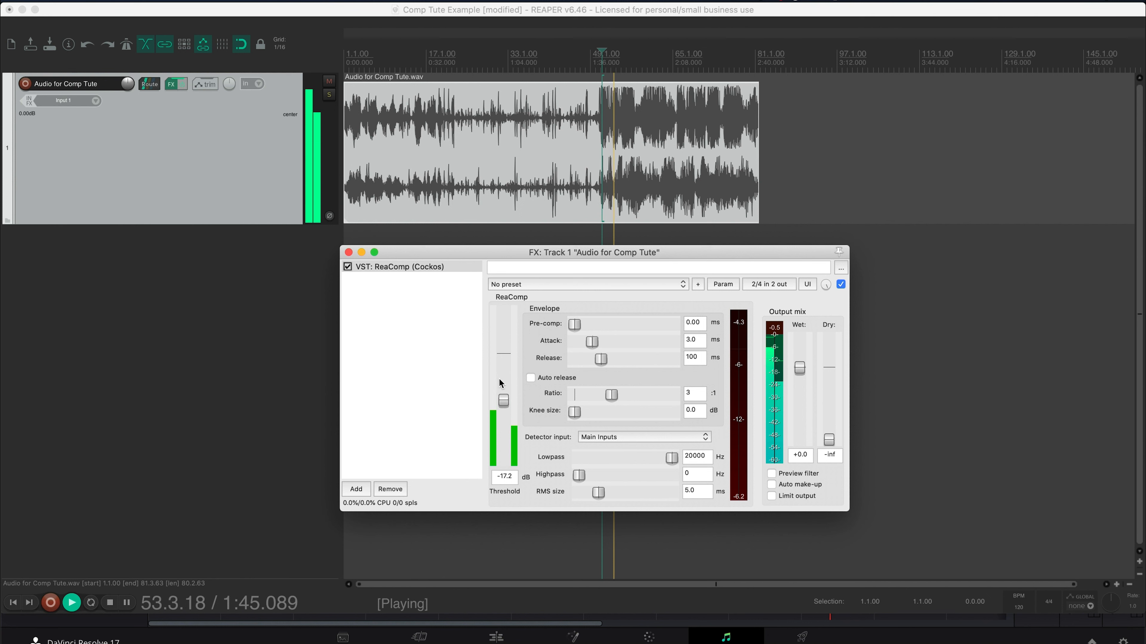
key("space")
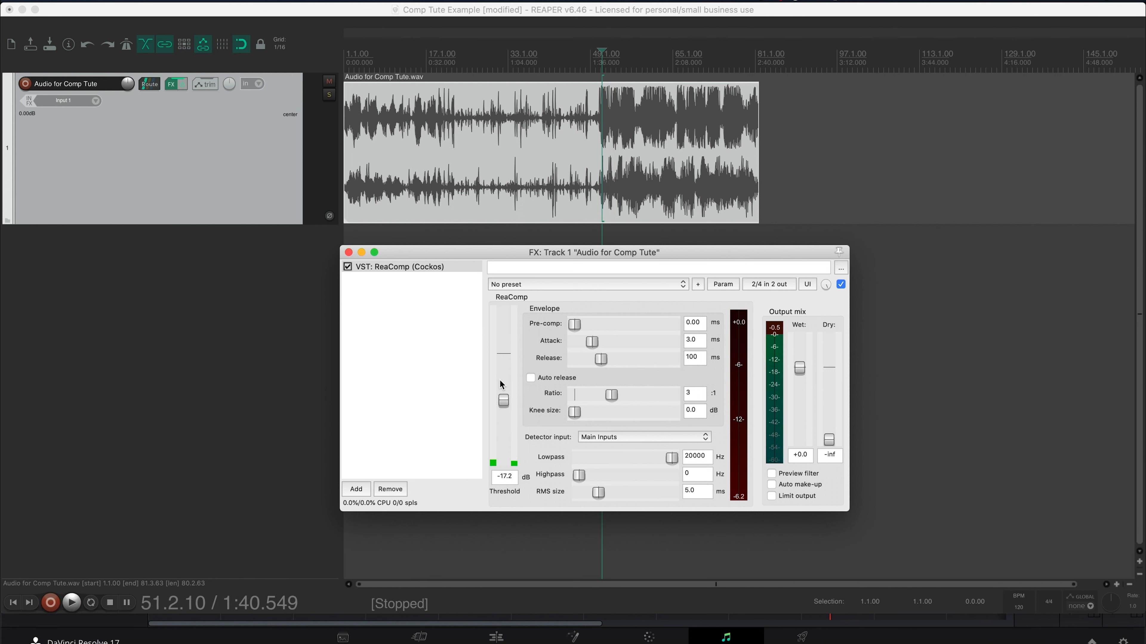
key("space")
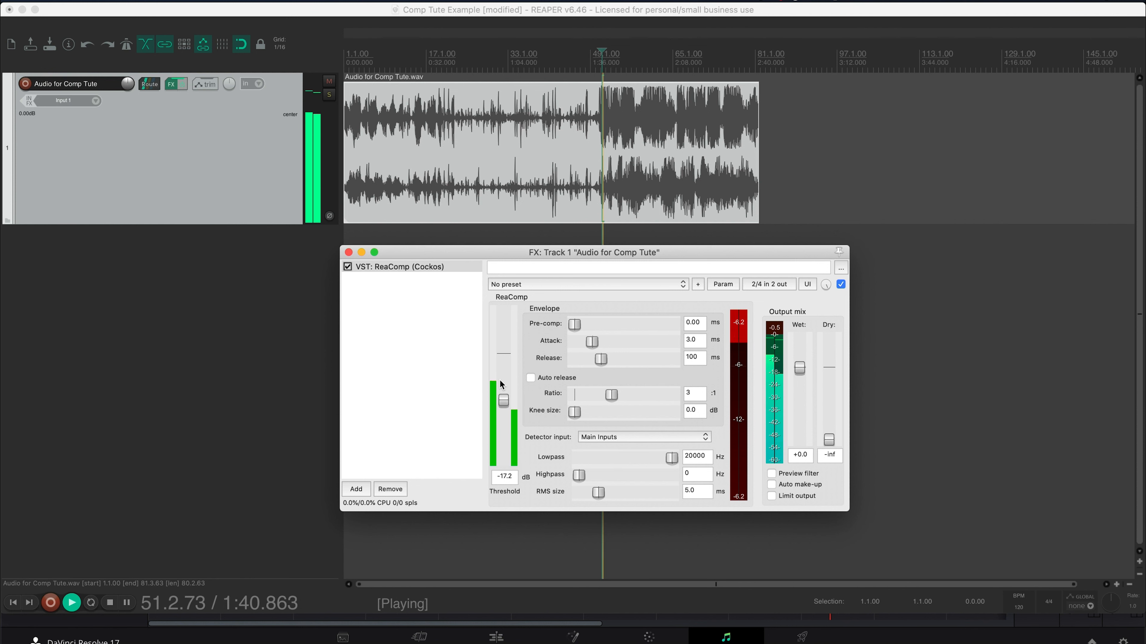
left_click_drag(503, 400, 505, 417)
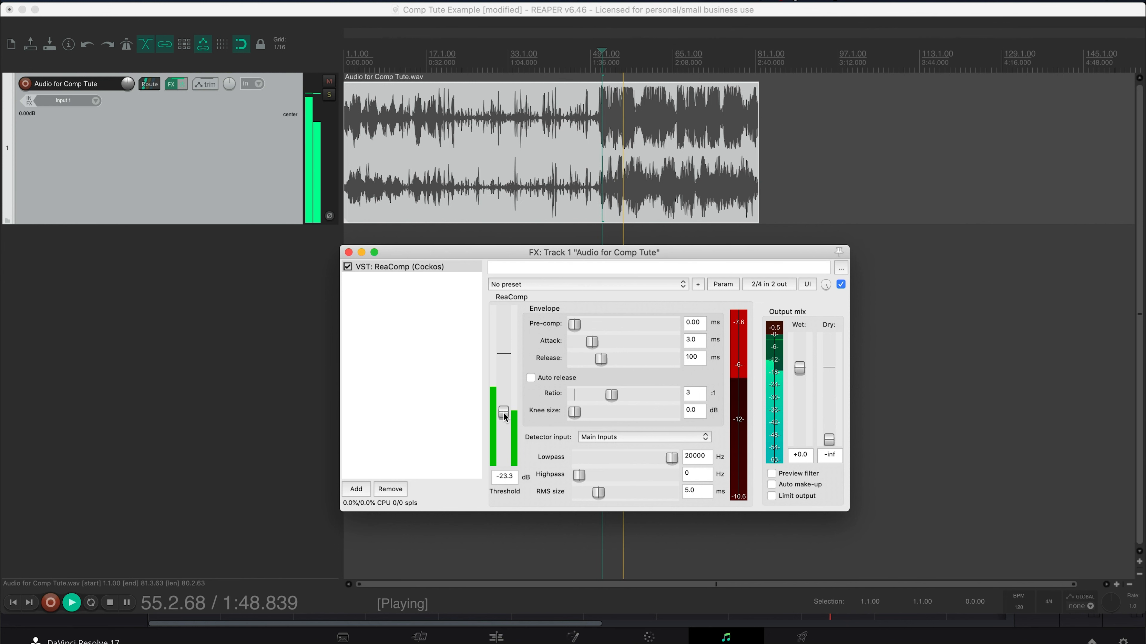
key("space")
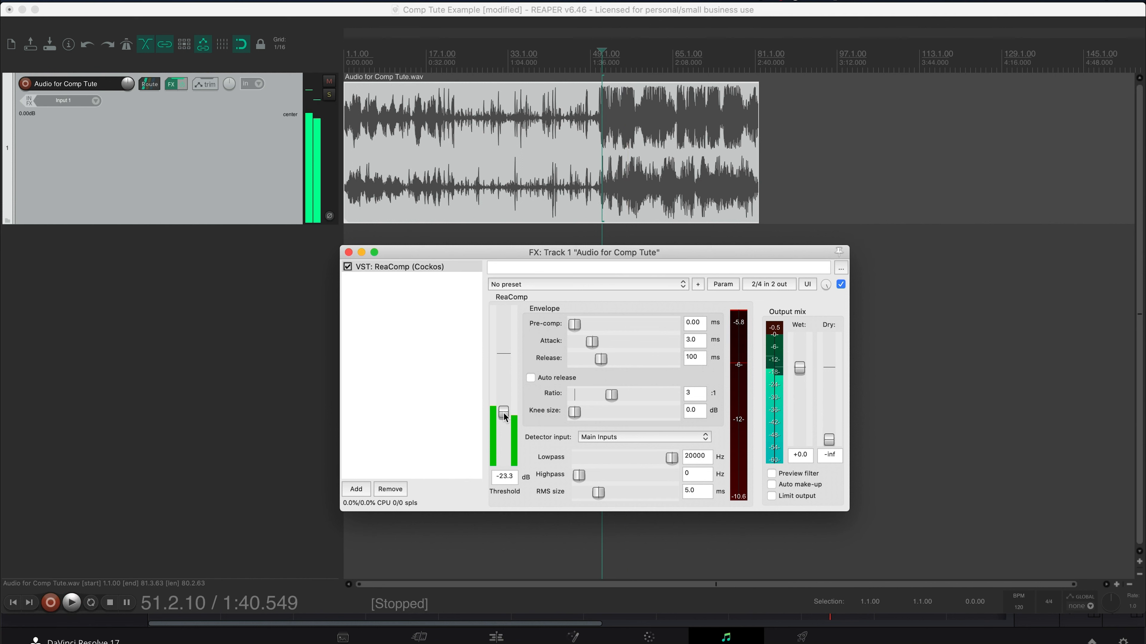
Play the quieter section from around 0:54 and check ReaComp's gain reduction meter.
left_click(484, 70)
key("space")
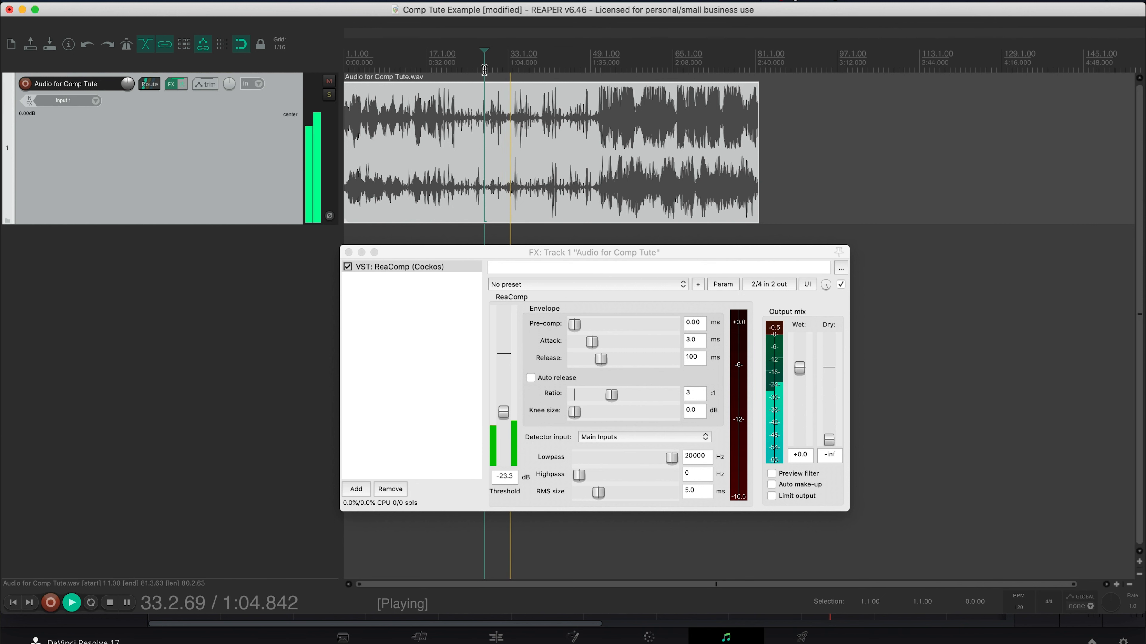
key("space")
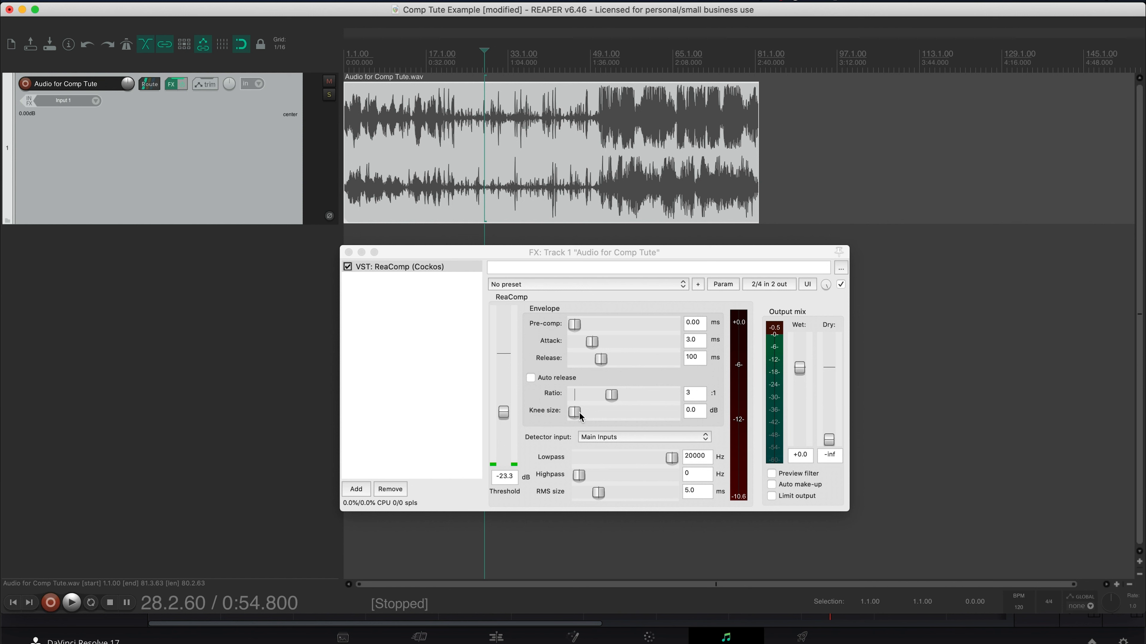
Try ReaComp's Auto make-up and Limit output options.
mouse_move(575, 415)
left_mouse_down()
mouse_move(673, 414)
mouse_move(559, 410)
left_mouse_up()
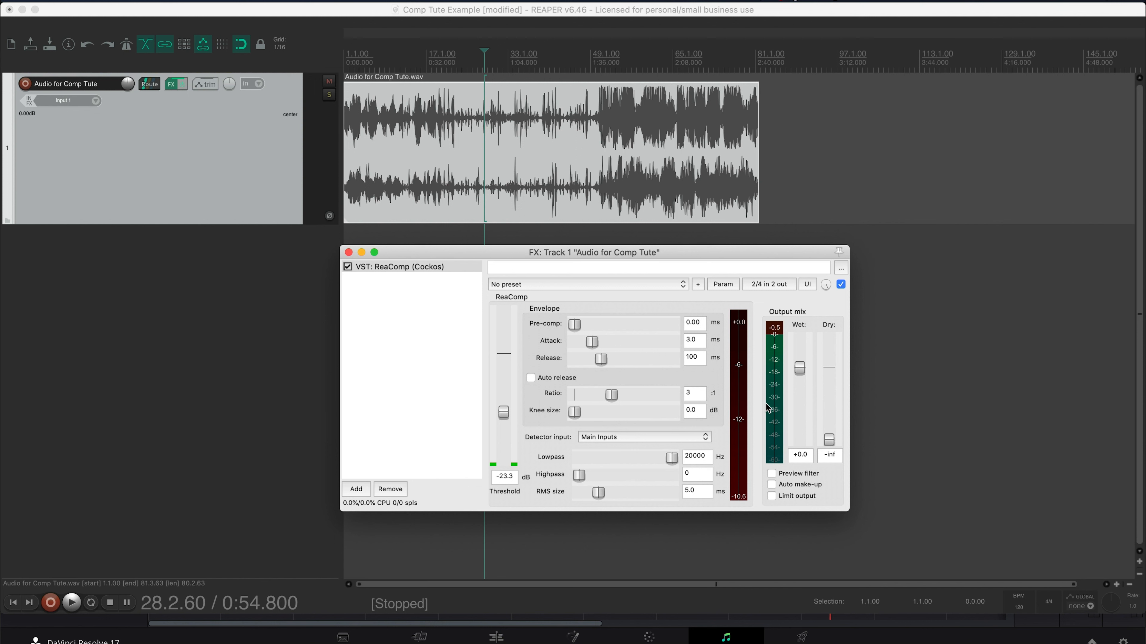
left_click(772, 485)
left_click(771, 496)
left_click(771, 496)
left_click(770, 496)
left_click(771, 485)
left_click(771, 496)
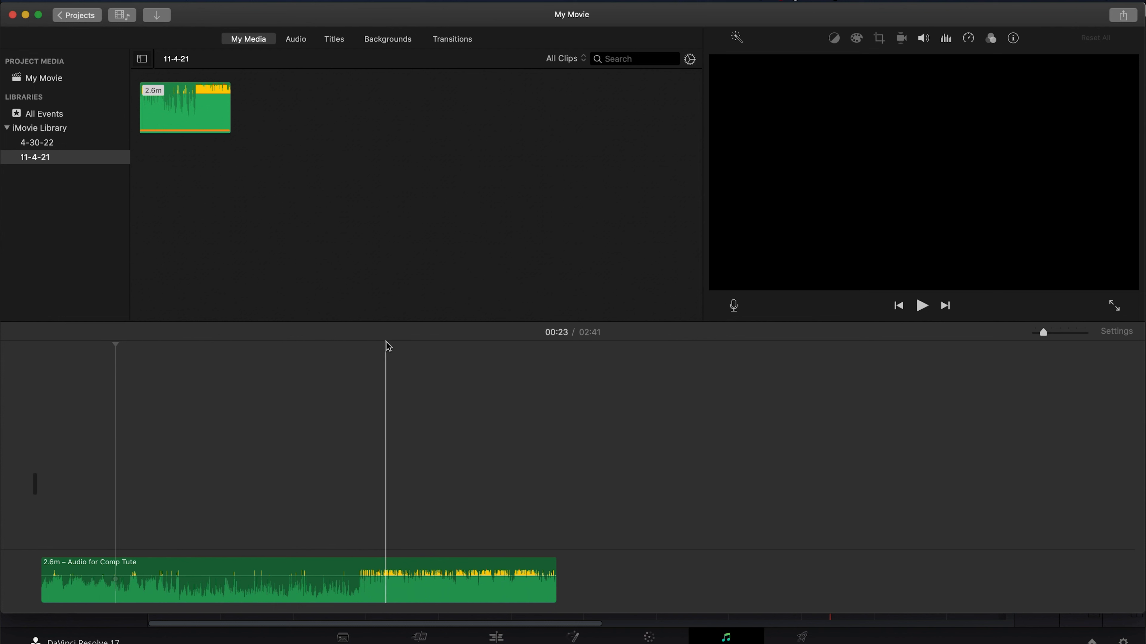
Play the loud section of the audio clip in iMovie from around 01:43.
left_click(382, 350)
left_click_drag(384, 343, 369, 346)
key("space")
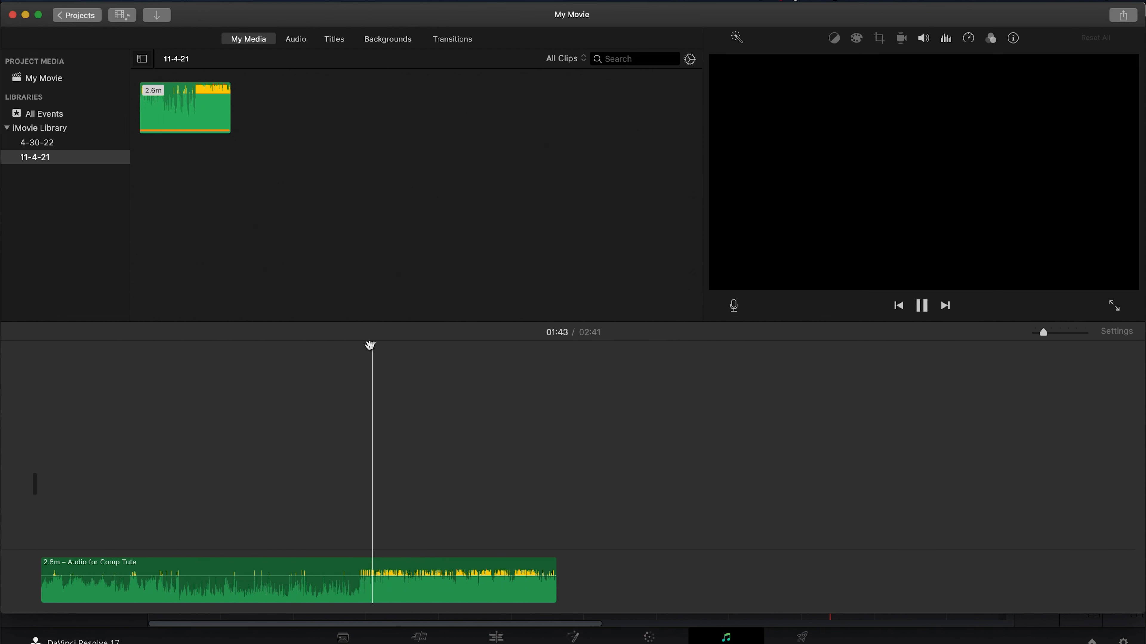
key("space")
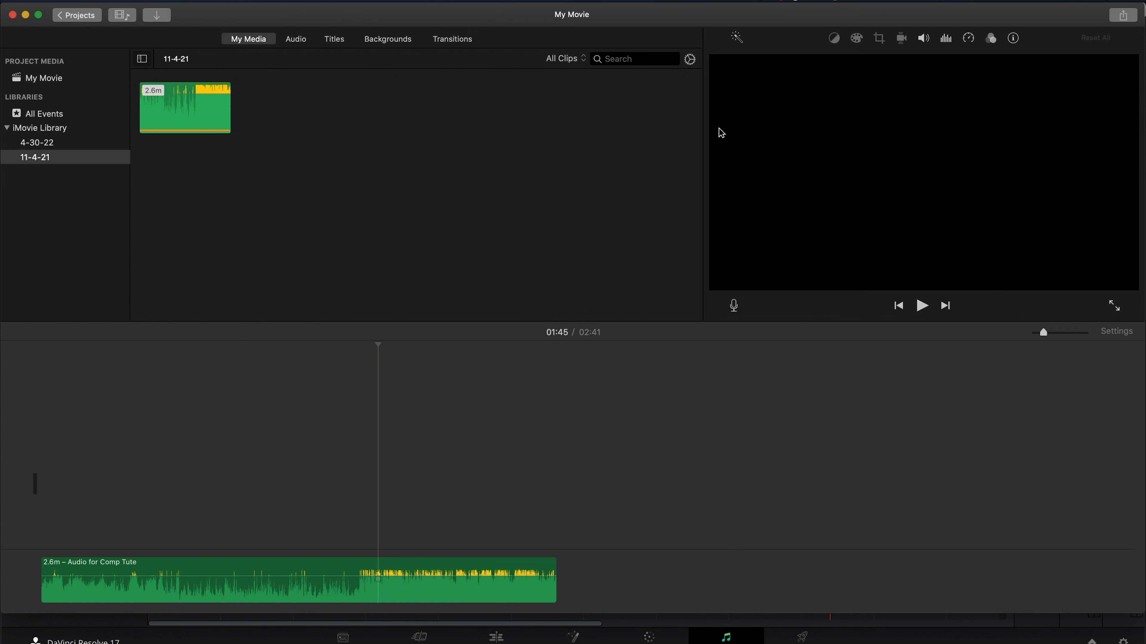
Show the volume adjustments for the Audio for Comp Tute clip and turn on the Auto level option.
left_click(924, 39)
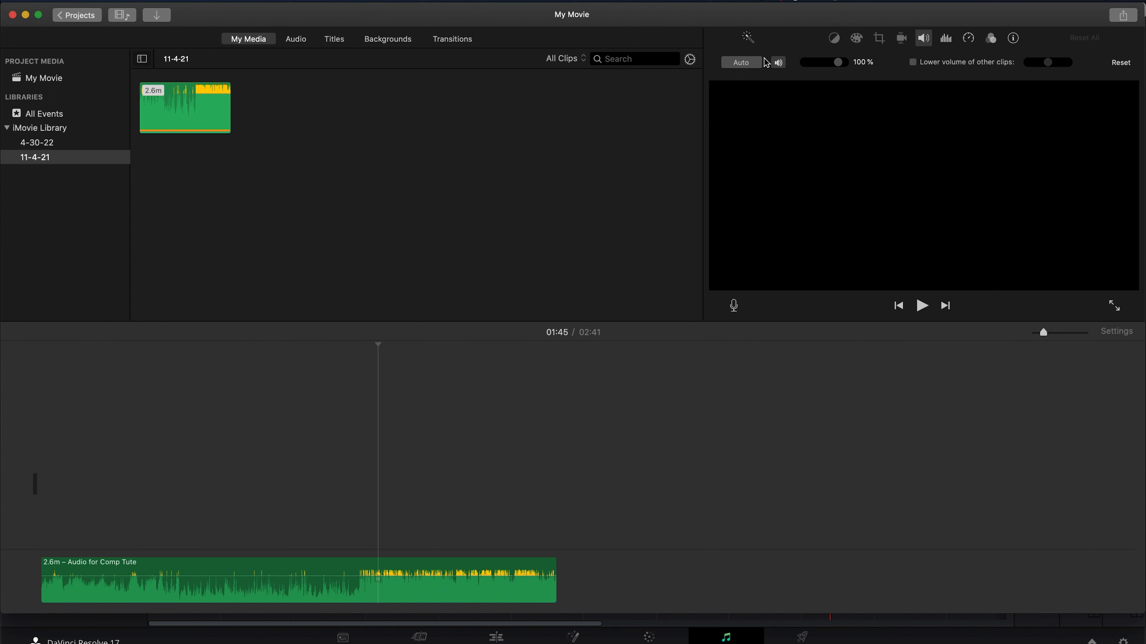
left_click(747, 59)
left_click(747, 59)
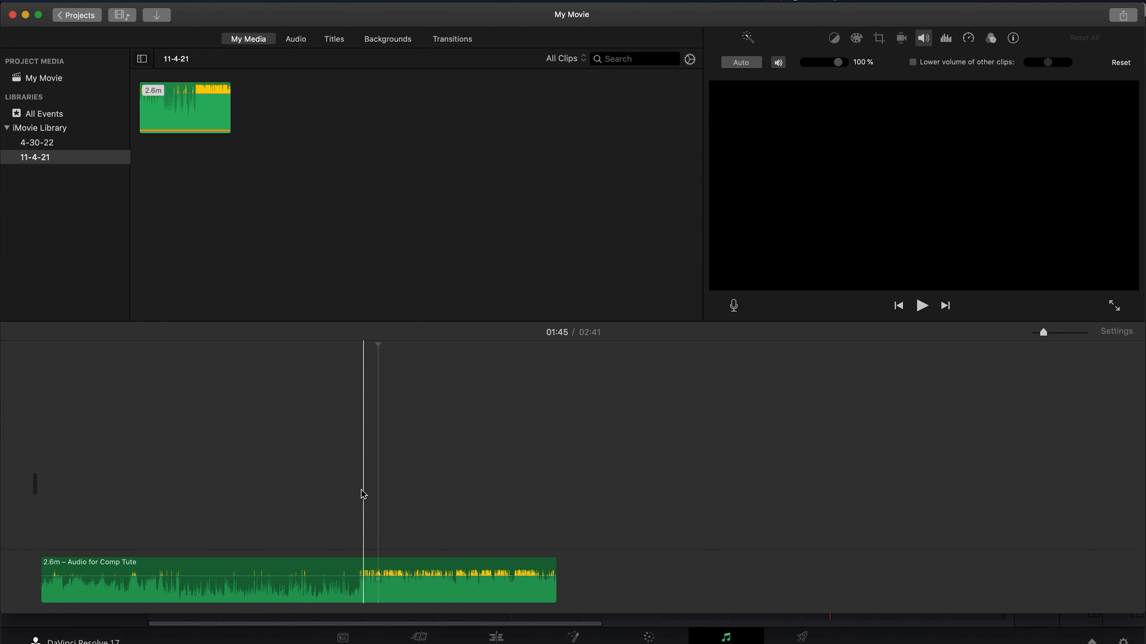
left_click(731, 70)
left_click(731, 67)
left_click(731, 68)
left_click(732, 68)
left_click(731, 67)
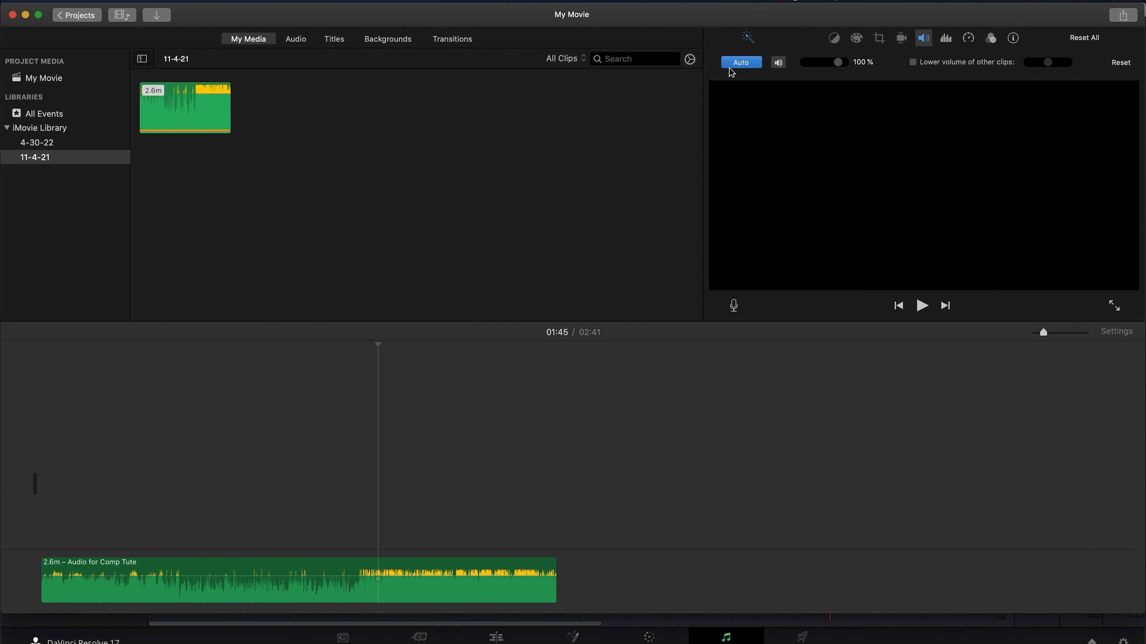
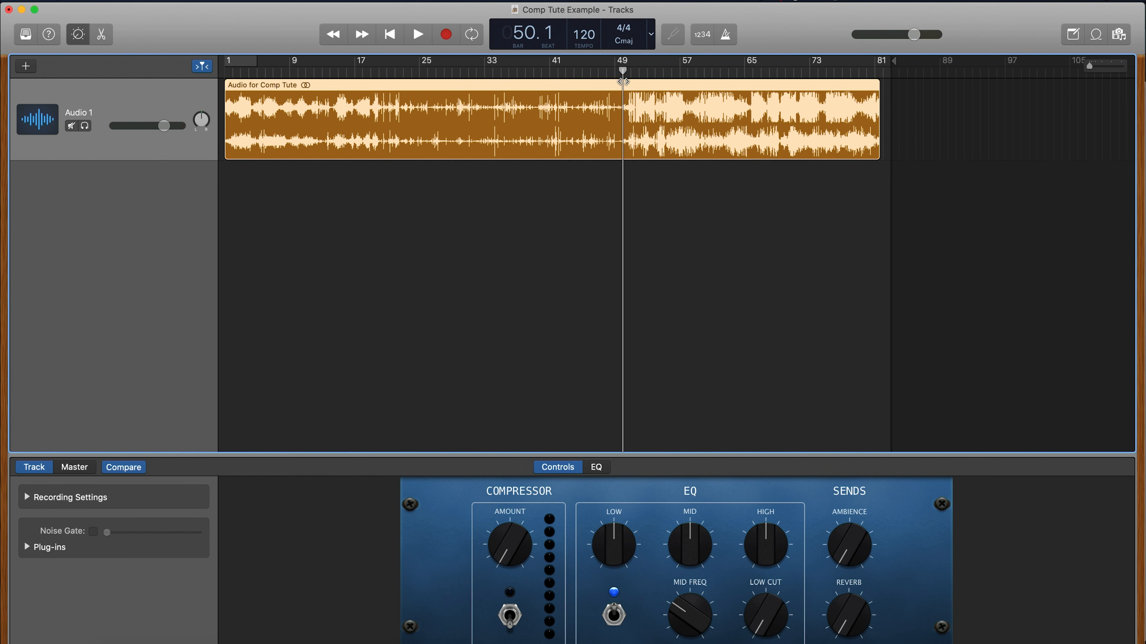
Play the loud section in GarageBand from bar 50 to listen to Audio 1 with the compressor off.
key("space")
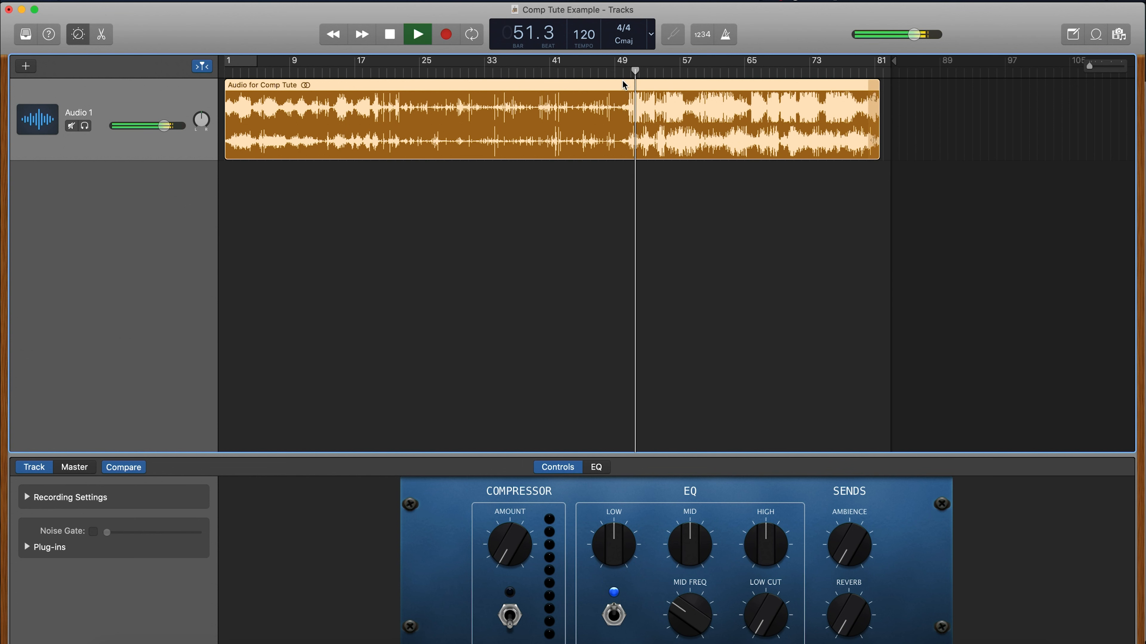
key("space")
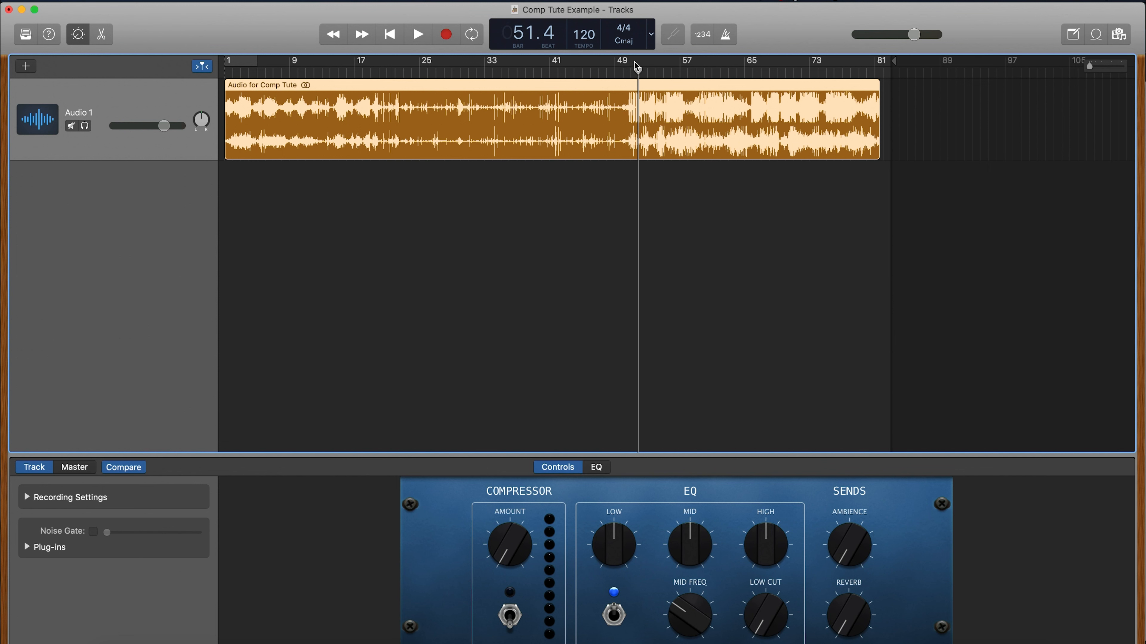
key("space")
left_click_drag(846, 534, 841, 577)
key("space")
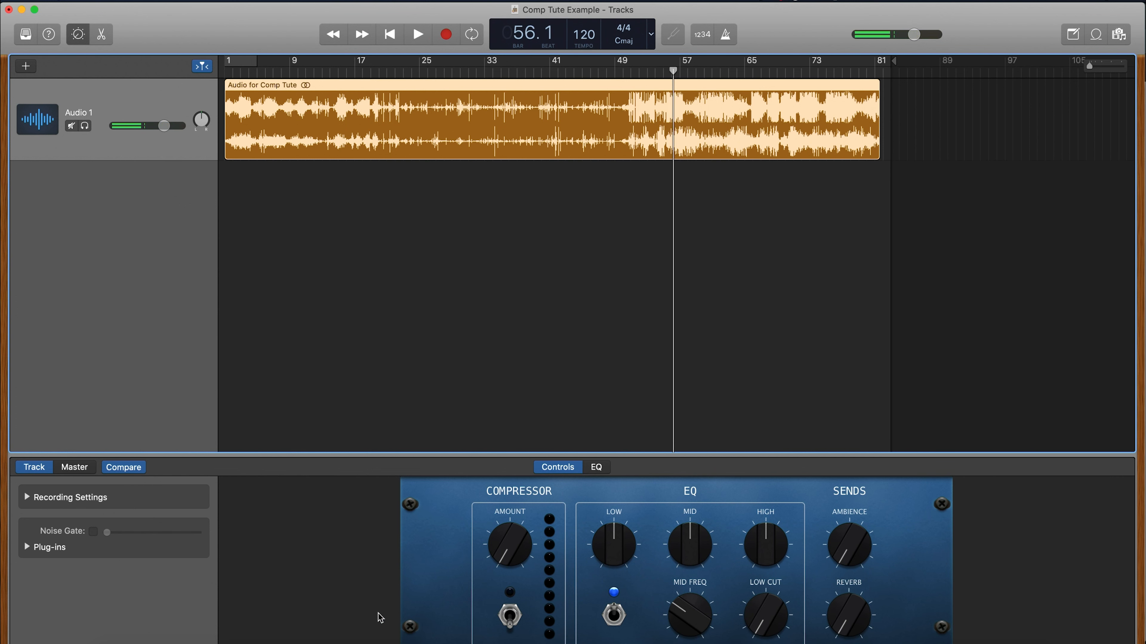
Turn on the compressor for Audio 1 and raise its Amount past halfway while playing the loud section.
left_click(513, 621)
key("space")
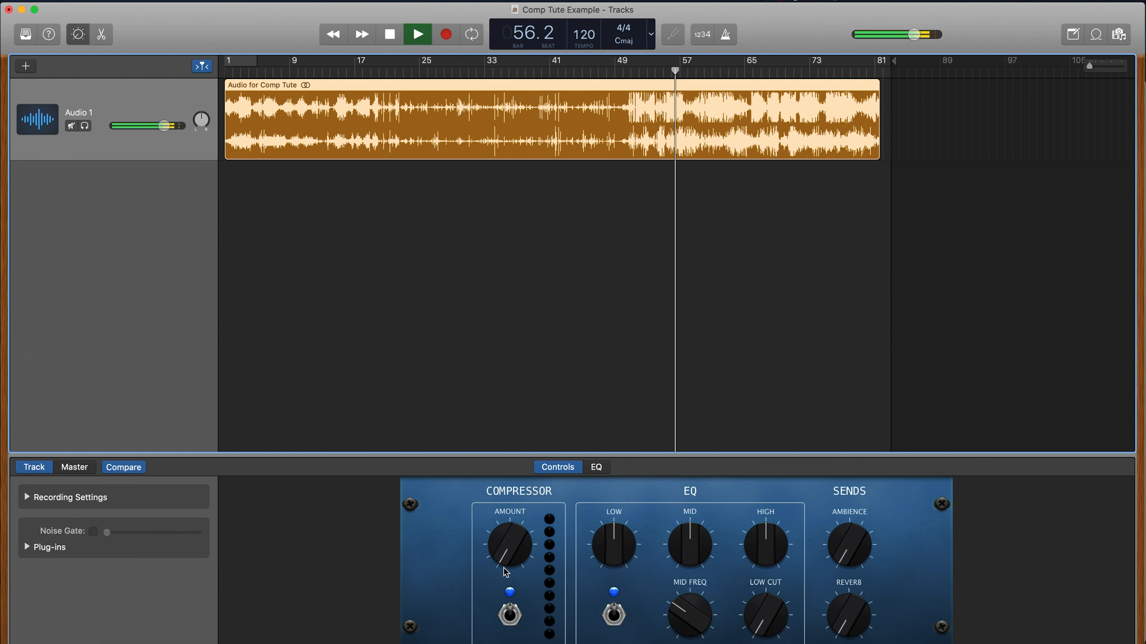
left_click_drag(509, 562, 499, 531)
left_click_drag(503, 465, 503, 427)
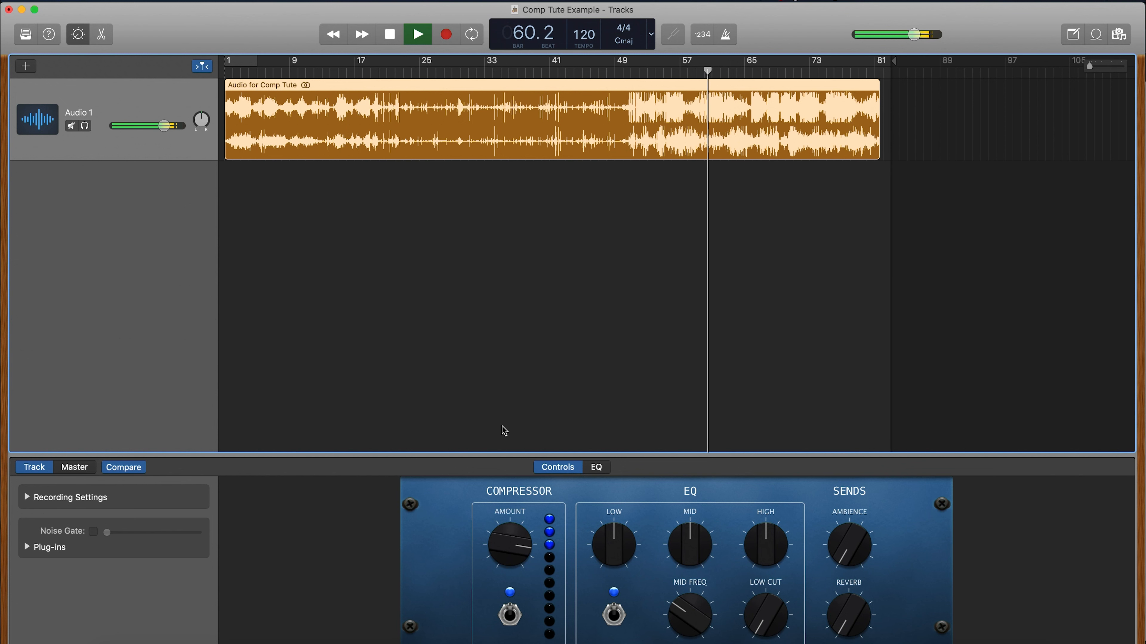
key("space")
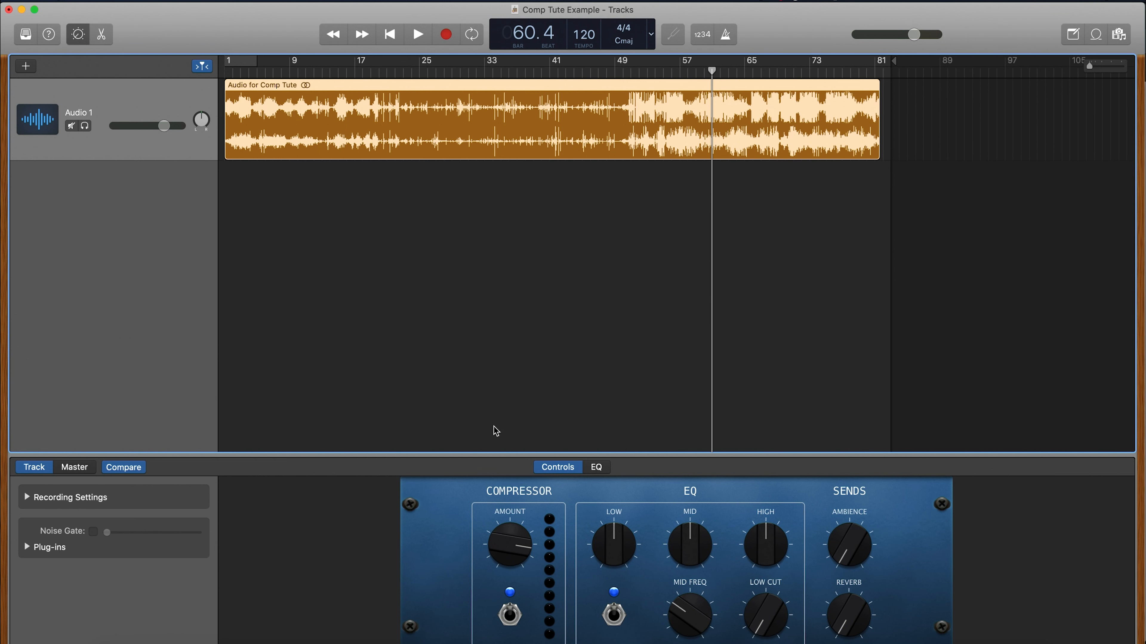
Open the Compressor plug-in settings for Audio 1 and set the threshold to -32 dB and the gain to 0 dB.
left_click(27, 548)
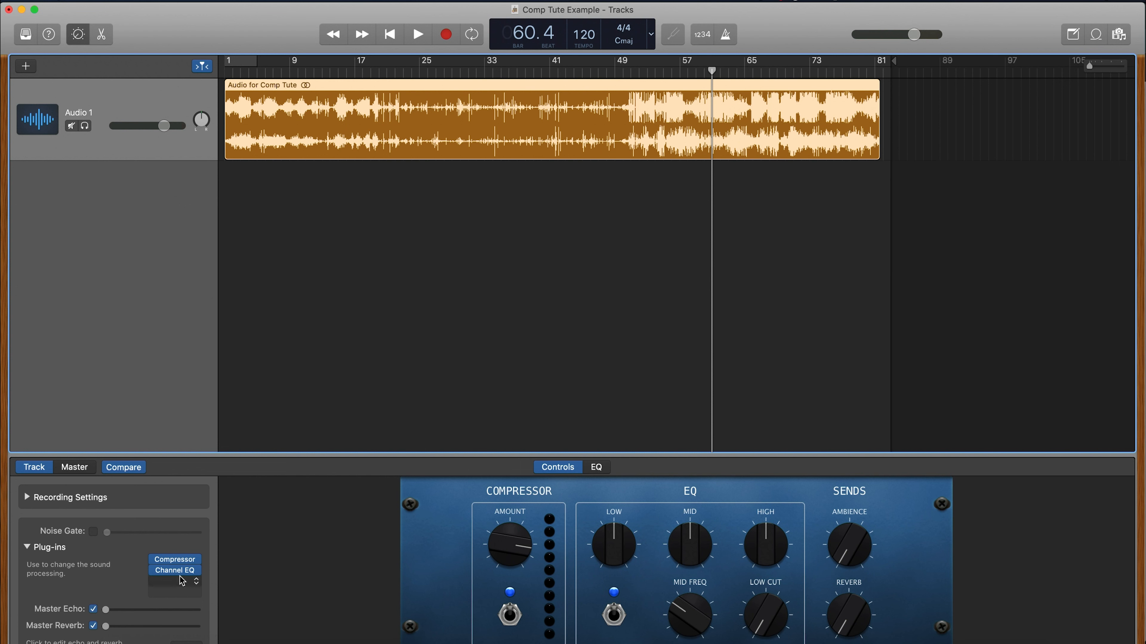
left_click(177, 562)
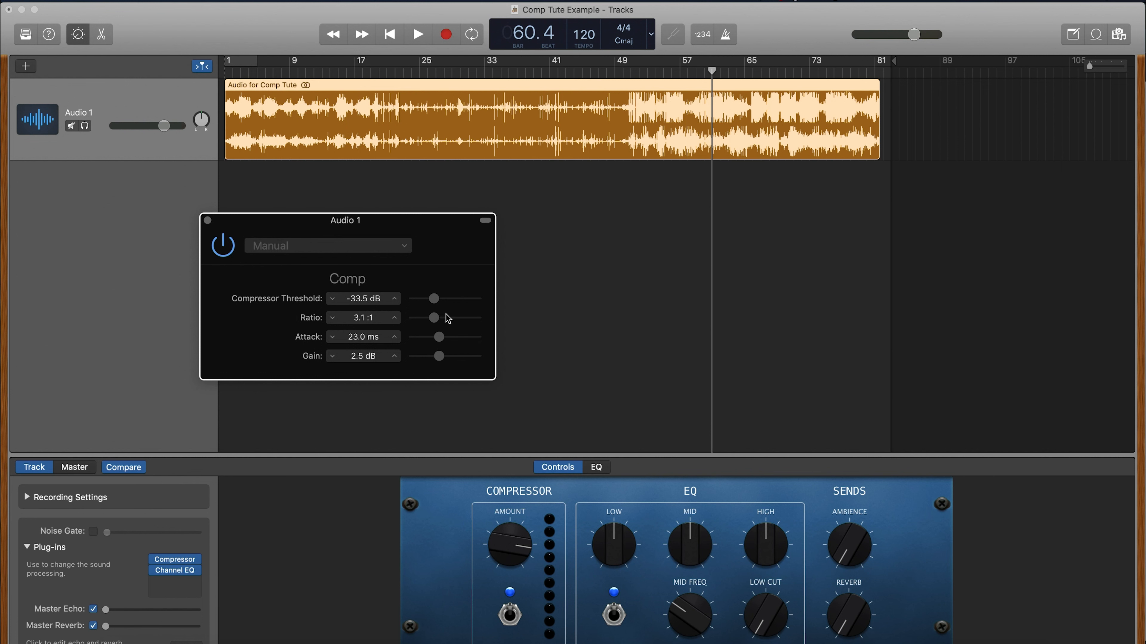
mouse_move(432, 299)
left_mouse_down()
mouse_move(465, 308)
mouse_move(423, 309)
mouse_move(446, 308)
mouse_move(436, 309)
left_mouse_up()
double_click(377, 318)
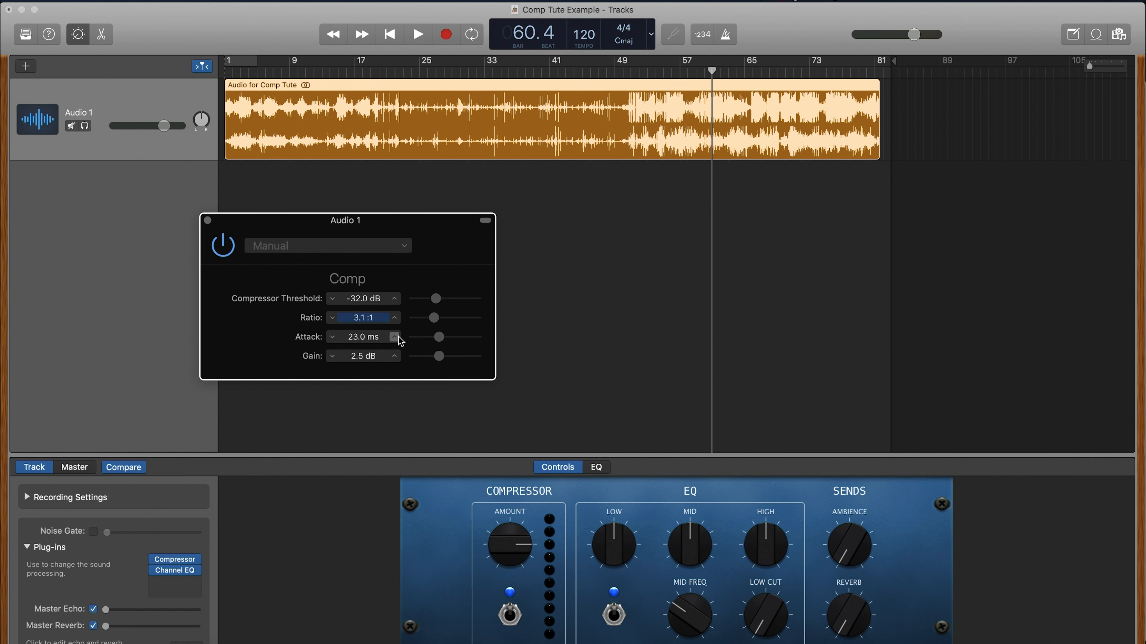
left_click_drag(439, 353, 437, 353)
Raise the compressor threshold to -11 dB while playing the loud section, stop playback and toggle the plug-in's power.
key("space")
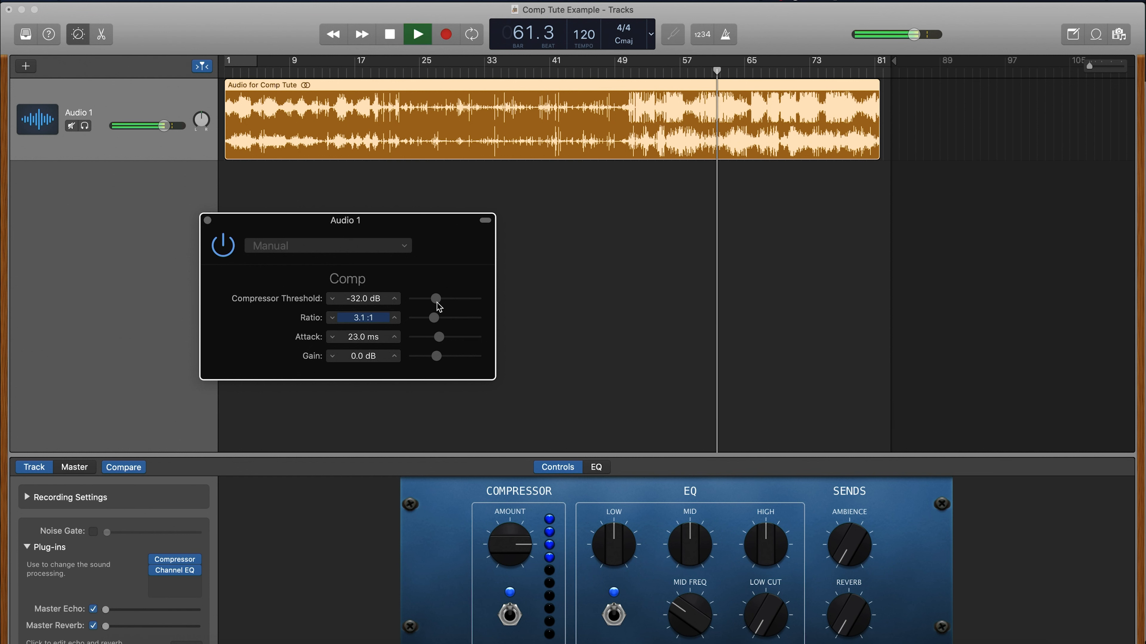
left_click_drag(440, 307, 466, 311)
key("space")
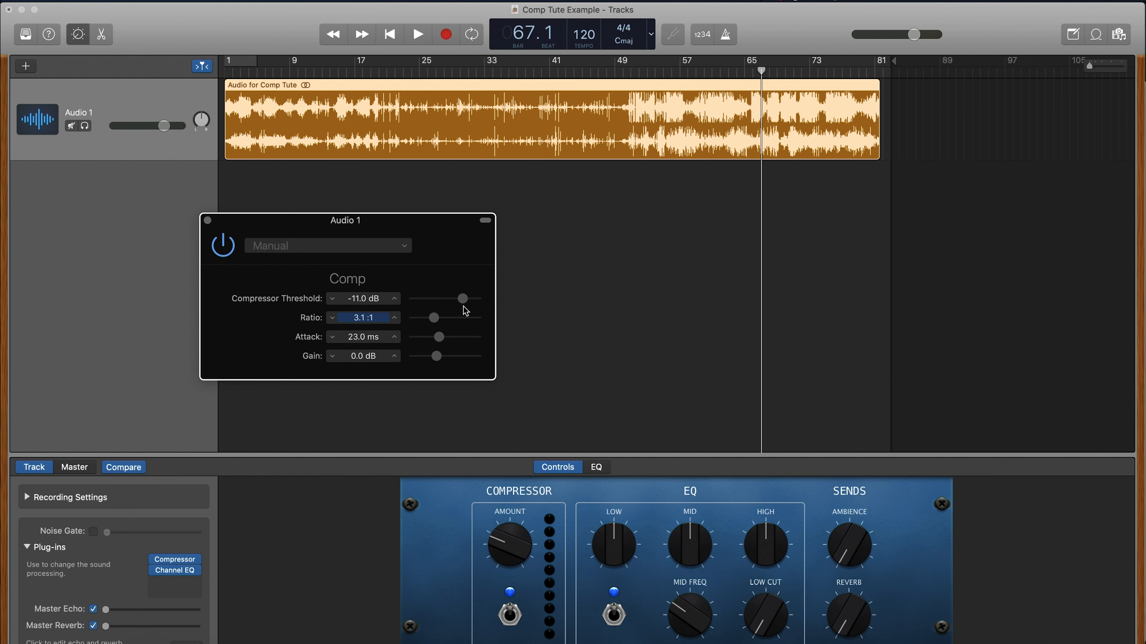
left_click(224, 247)
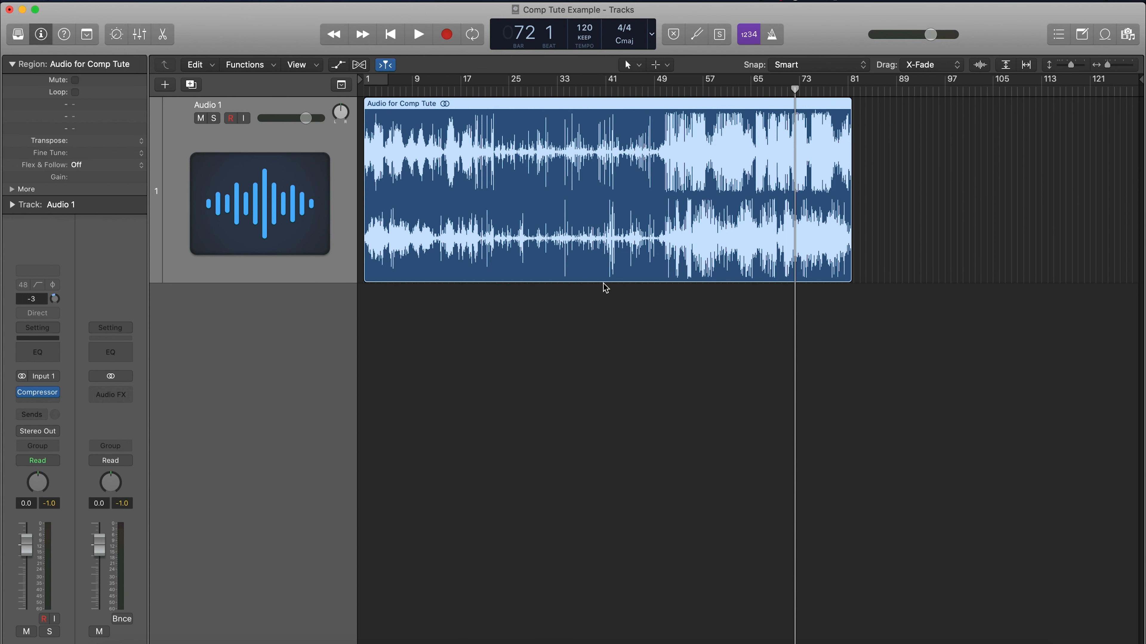
Switch to Logic Pro and play the loud section of the Audio for Comp Tute region from bar 51.
left_click_drag(795, 100, 669, 106)
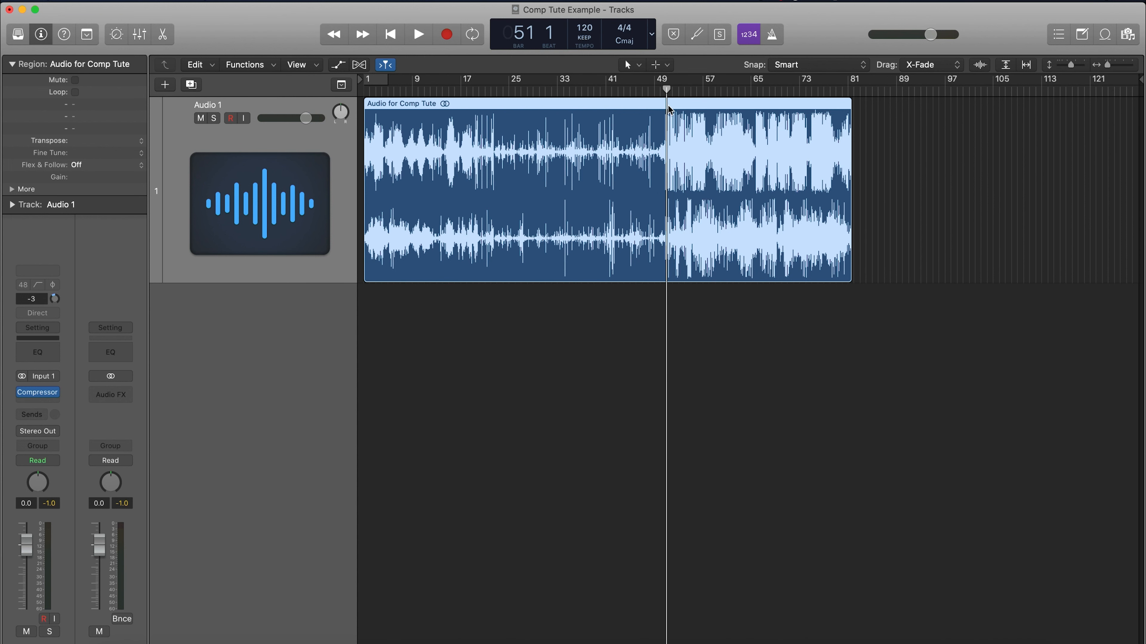
key("space")
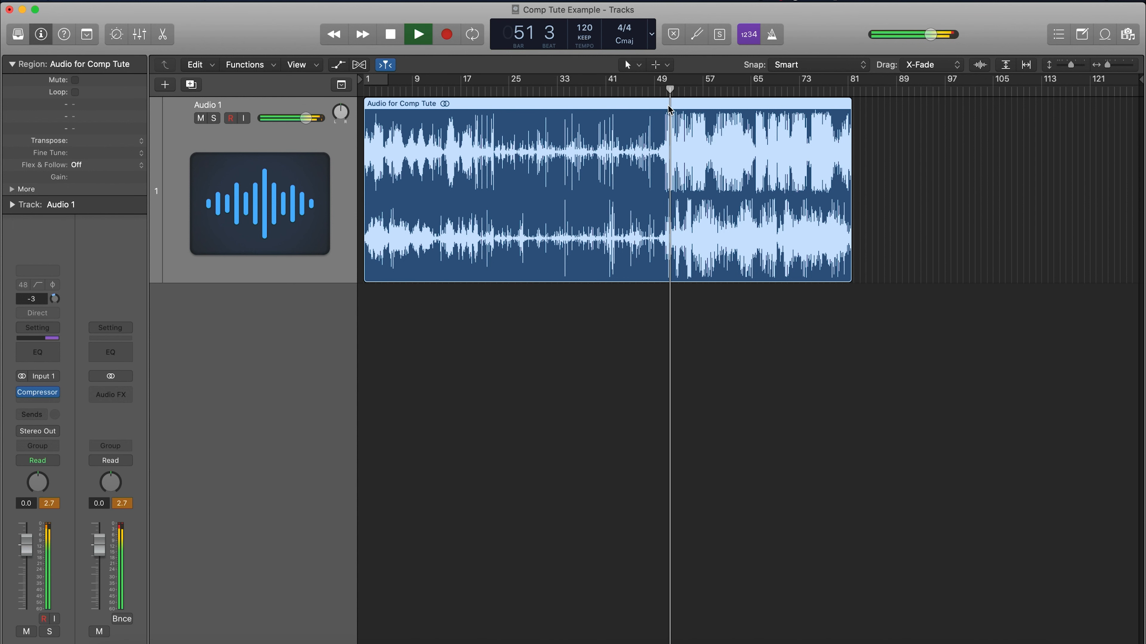
key("space")
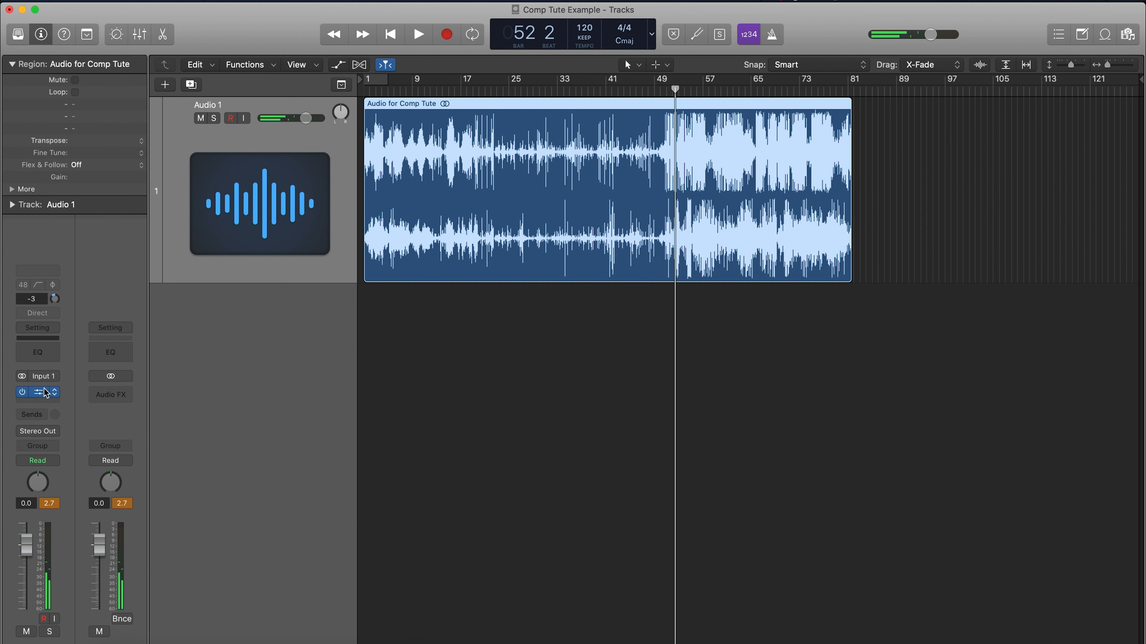
Keep Audio 1's channel mode stereo and load the Dynamics Compressor into its audio effect slot.
left_click(22, 379)
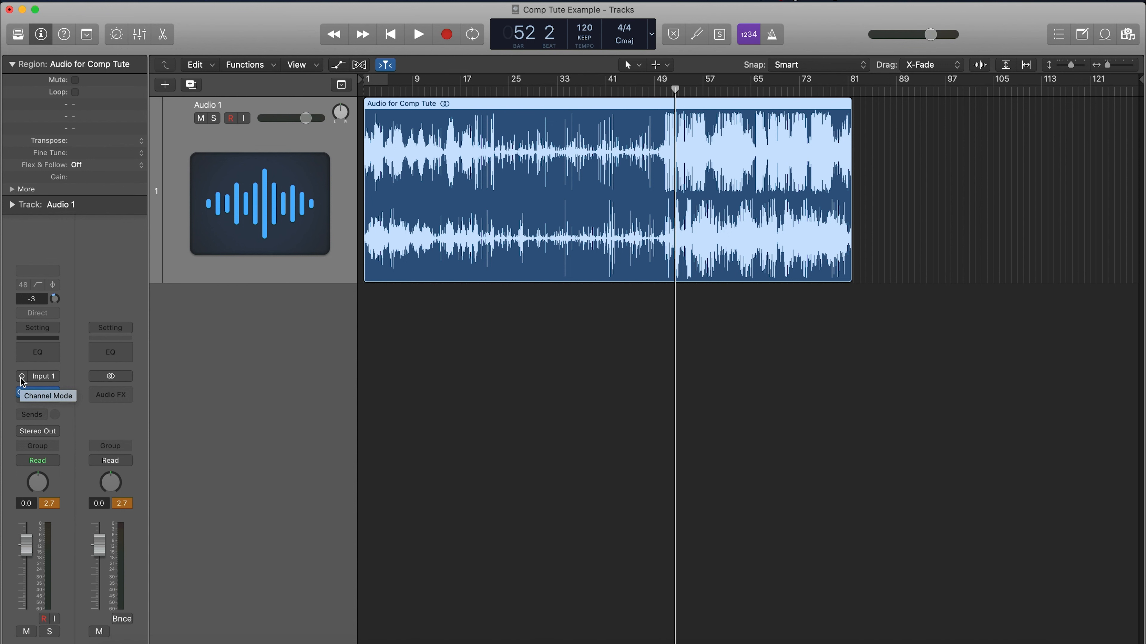
left_click(22, 377)
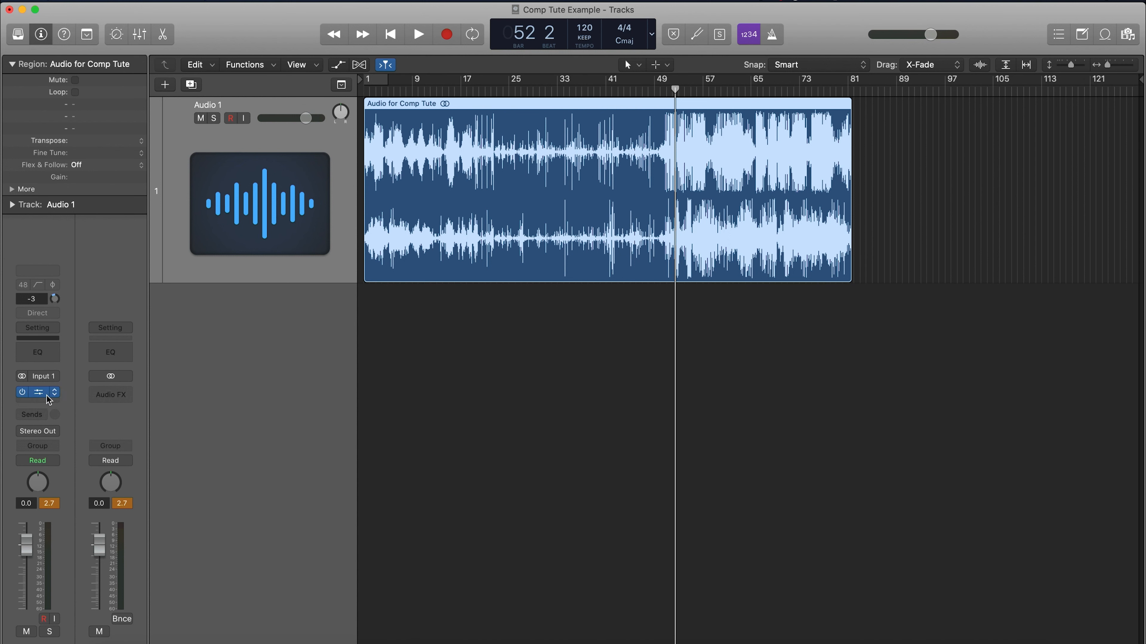
mouse_move(62, 396)
left_click(55, 395)
left_click(28, 396)
left_click(55, 395)
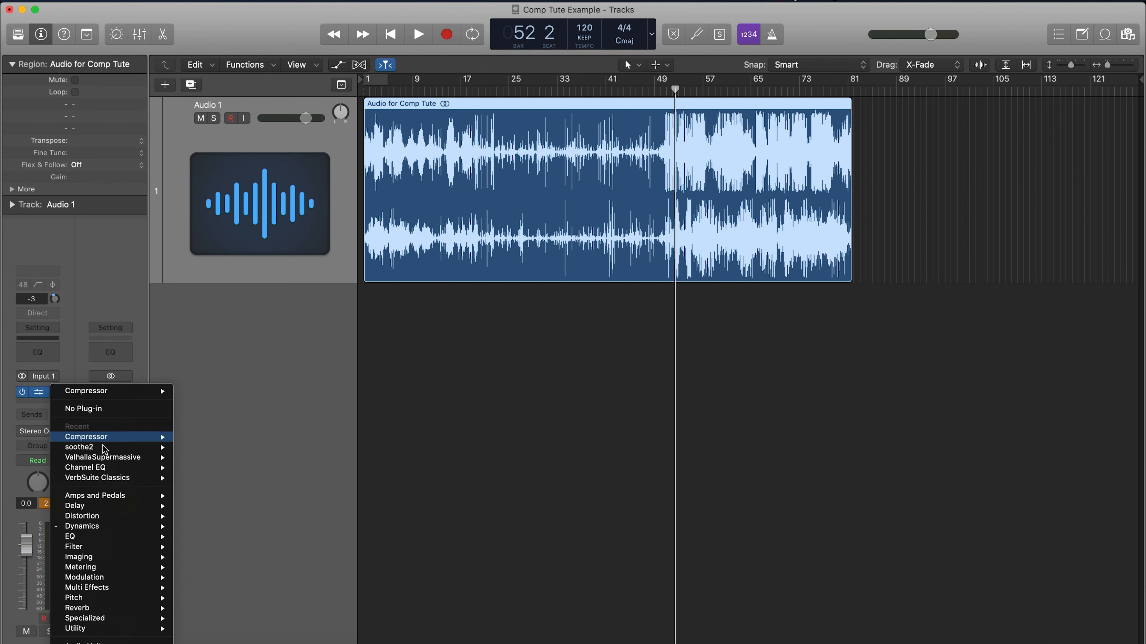
mouse_move(104, 519)
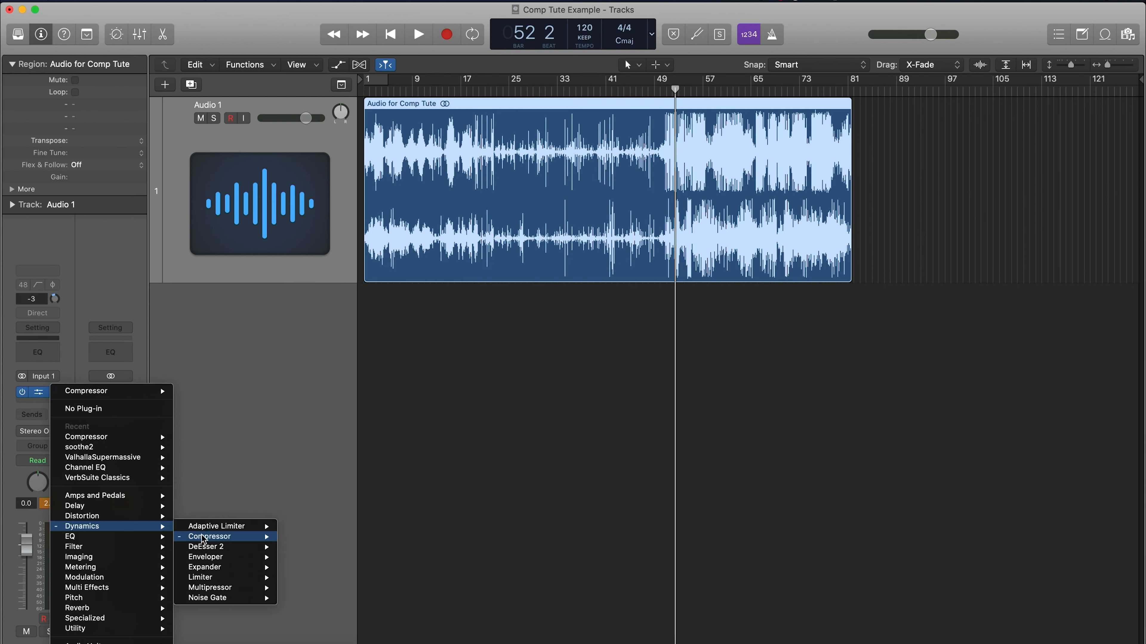
mouse_move(207, 537)
left_click(335, 540)
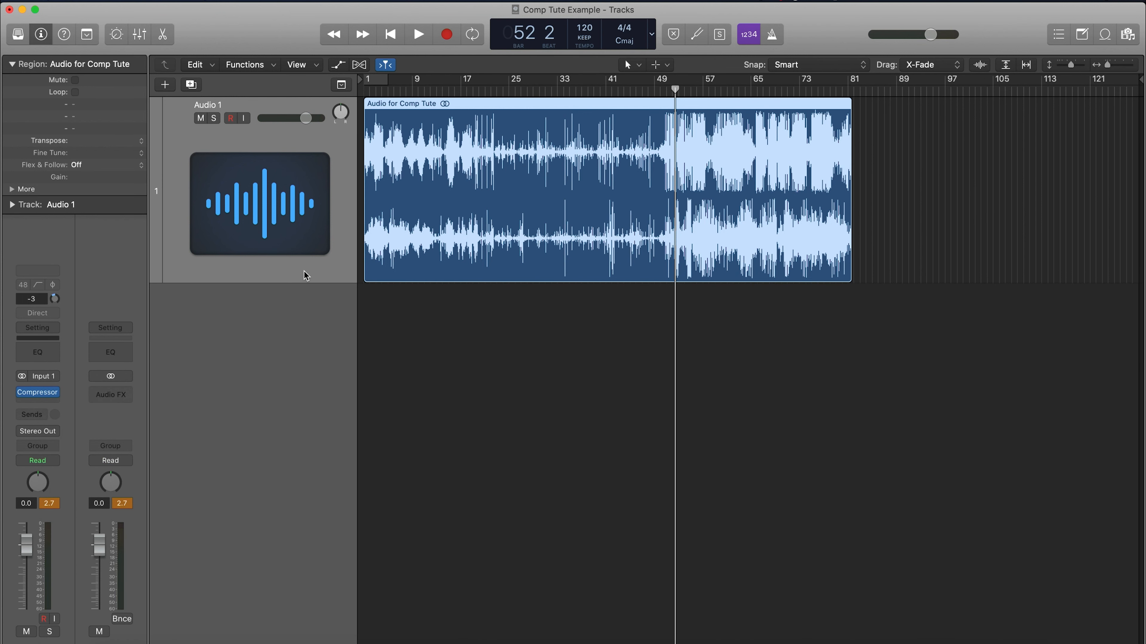
Open the Compressor window for Audio 1, move it clear of the ruler and play a short part of the loud section.
left_click(38, 388)
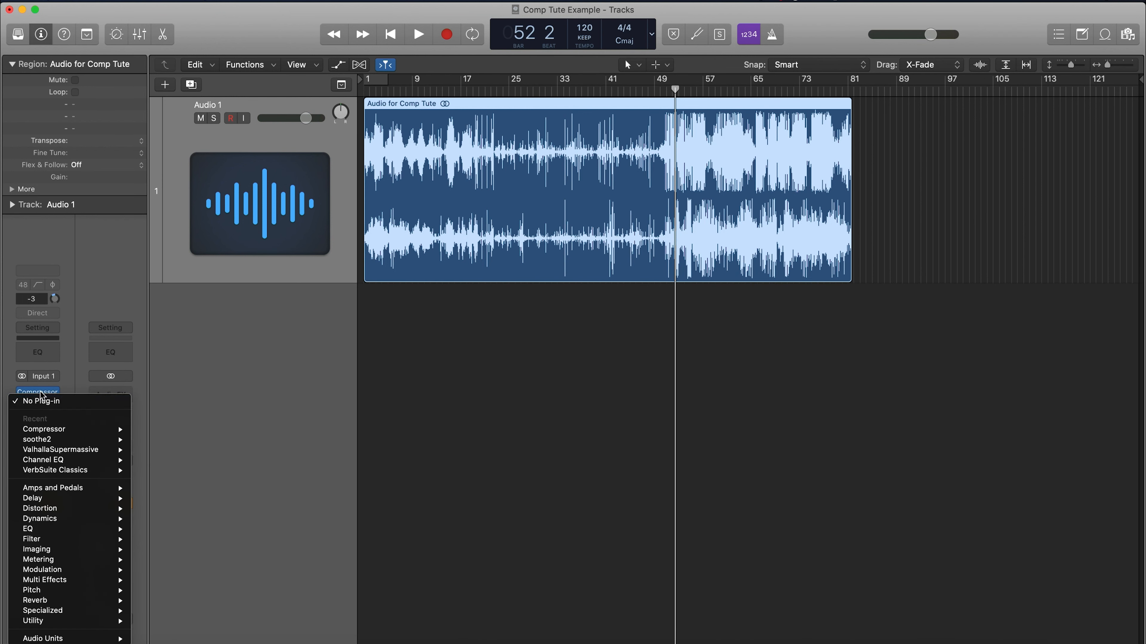
left_click(39, 390)
left_click(39, 393)
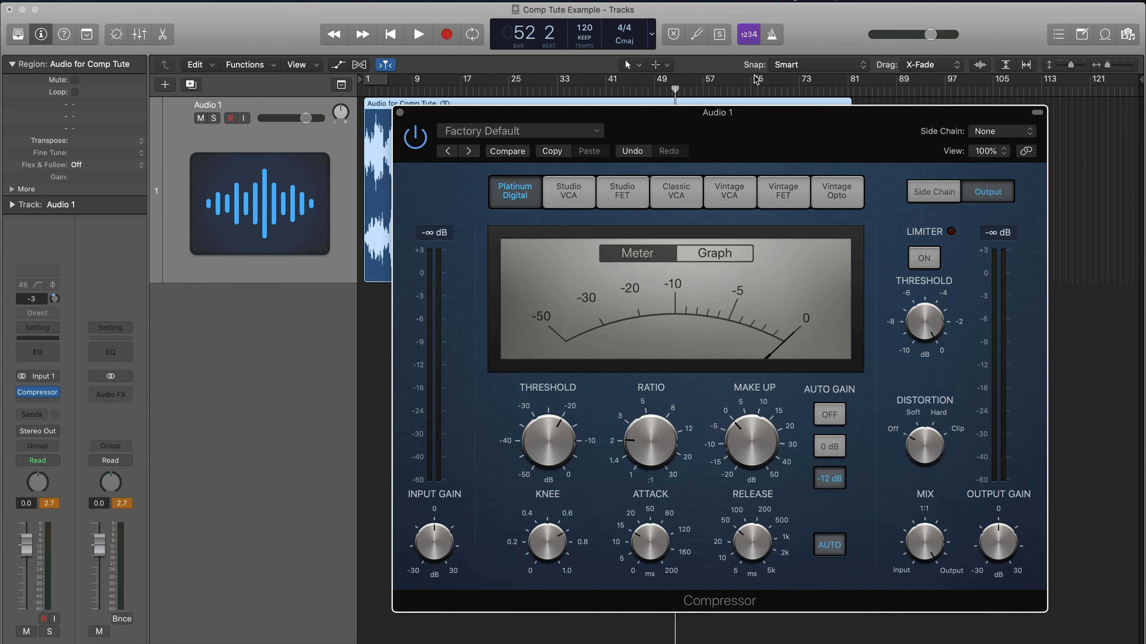
left_click_drag(742, 127, 689, 102)
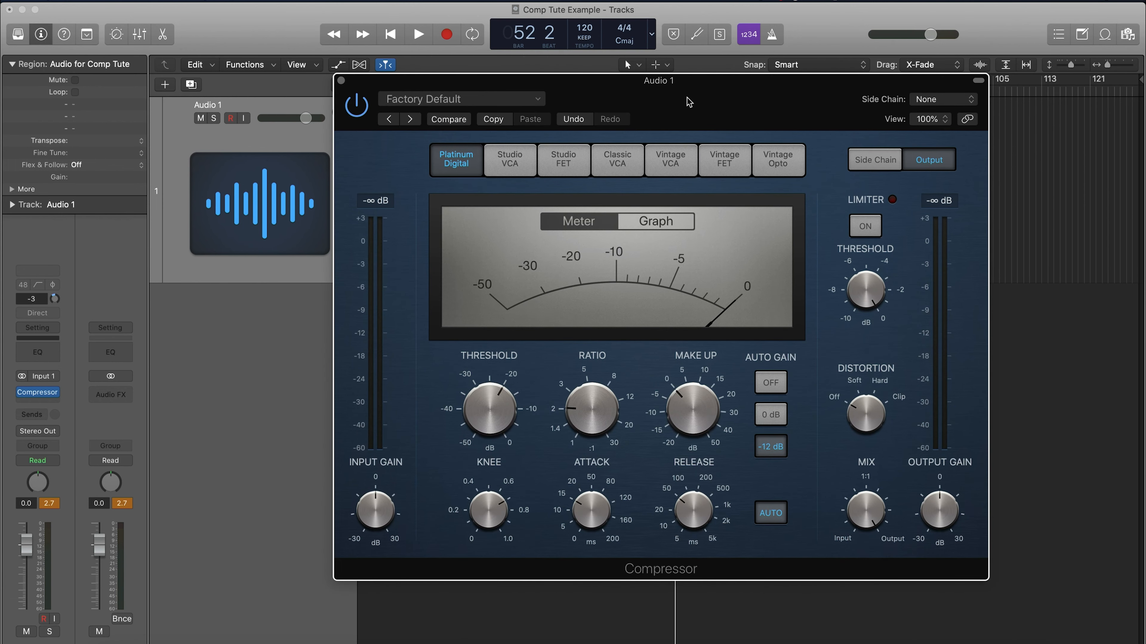
left_click_drag(736, 105, 717, 134)
key("space")
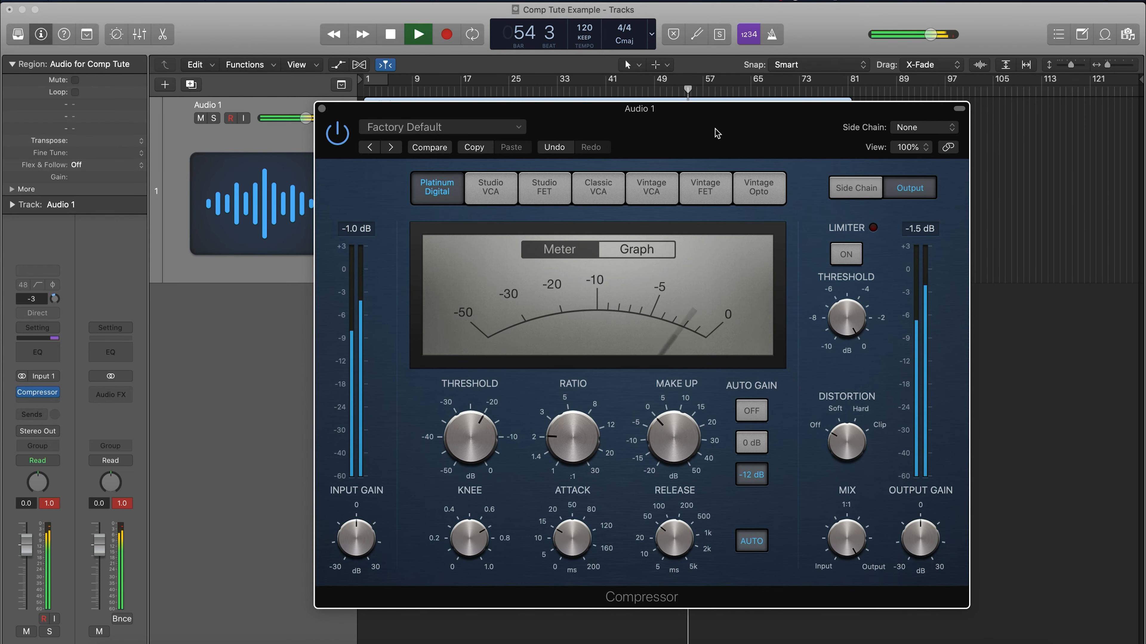
key("space")
Raise the compressor's ratio to about 3:1.
mouse_move(575, 432)
left_click_drag(575, 433, 577, 419)
left_click_drag(581, 418, 583, 413)
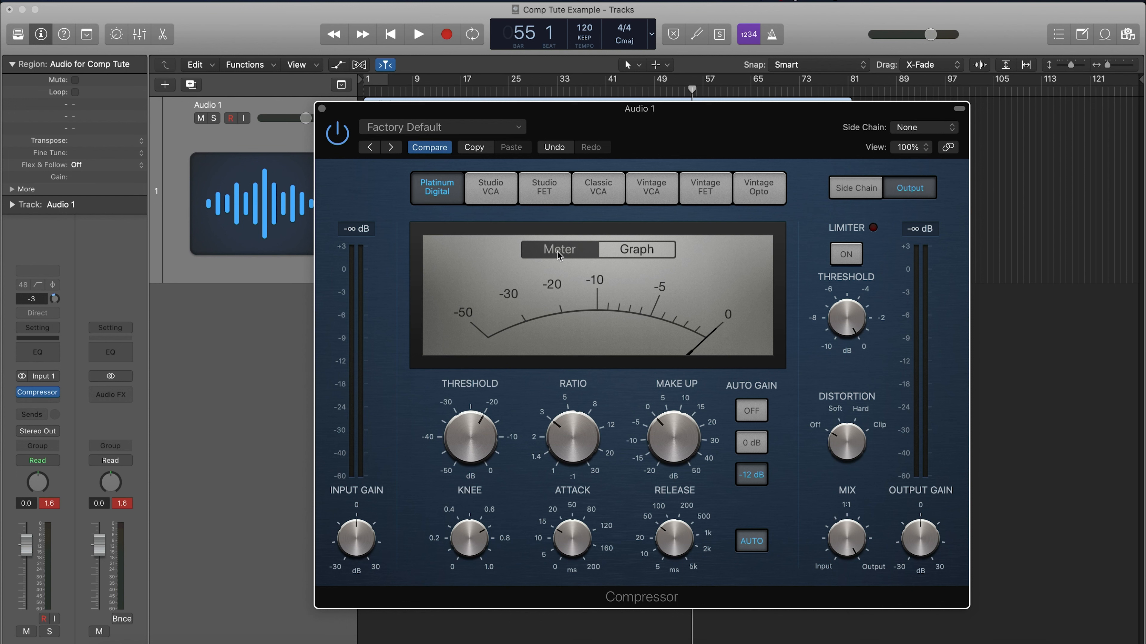
Show the compressor's graph and play short parts of the loud section to examine the compression.
left_click(609, 253)
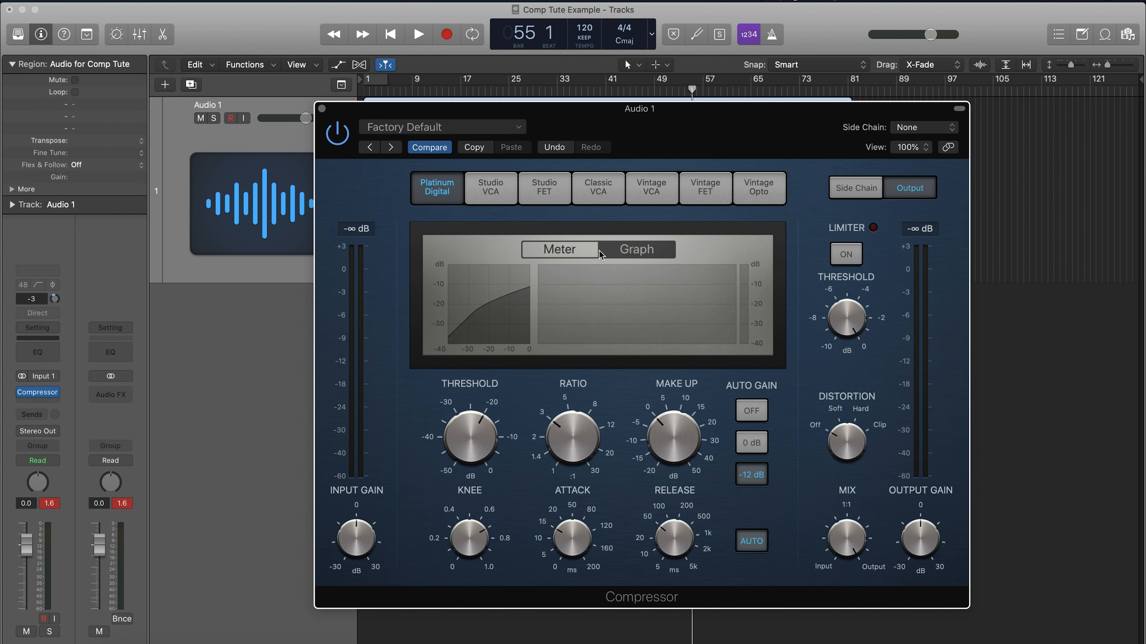
key("space")
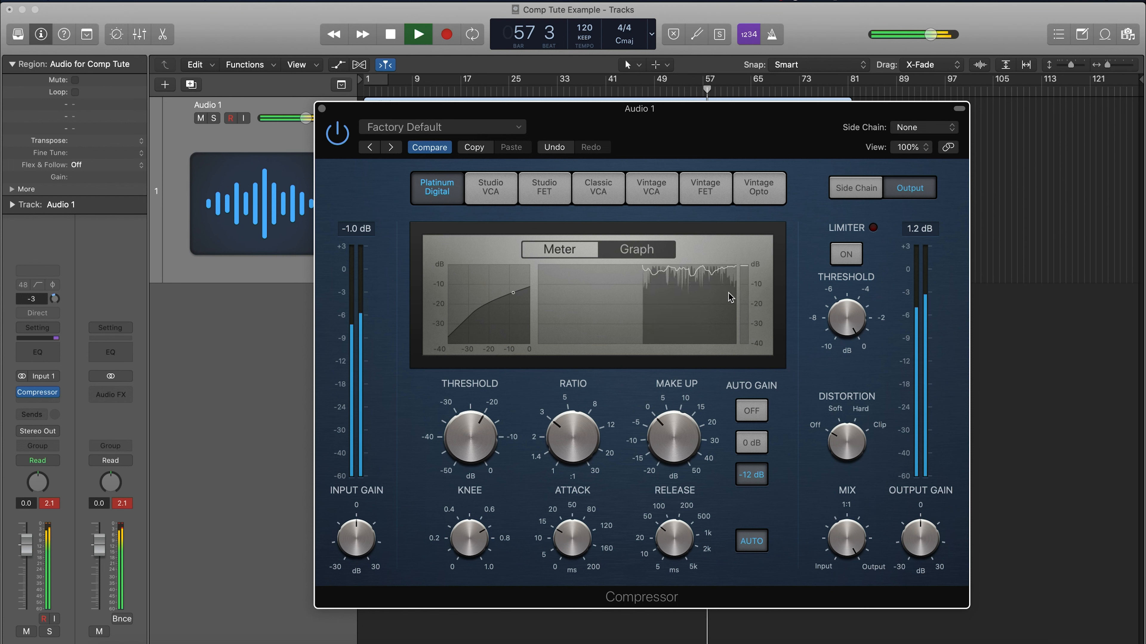
key("space")
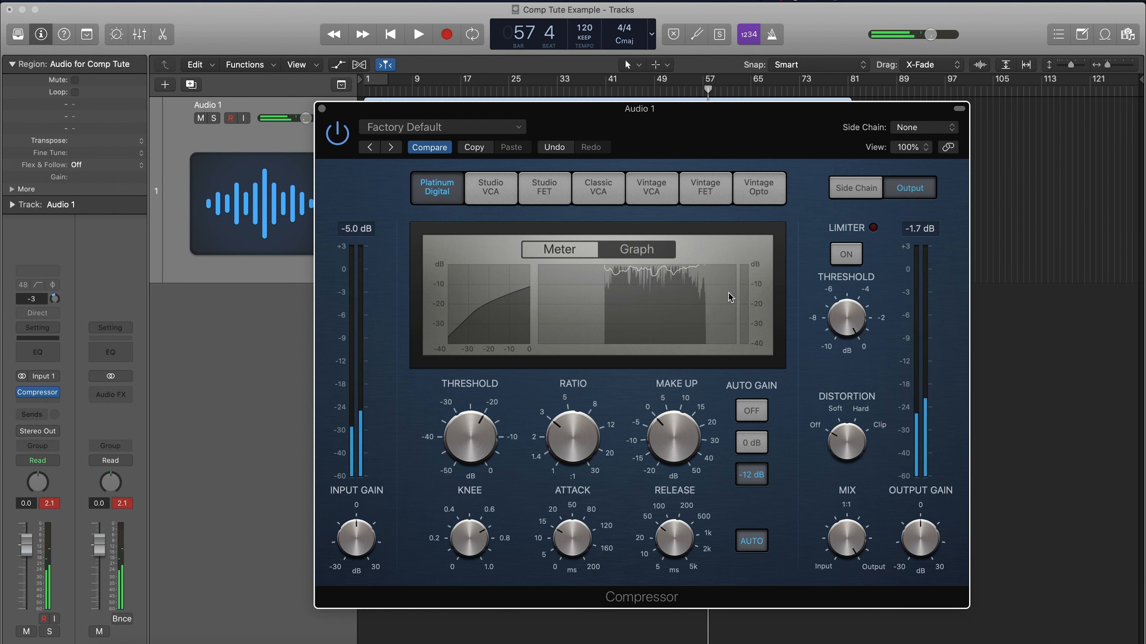
key("space")
key("space")
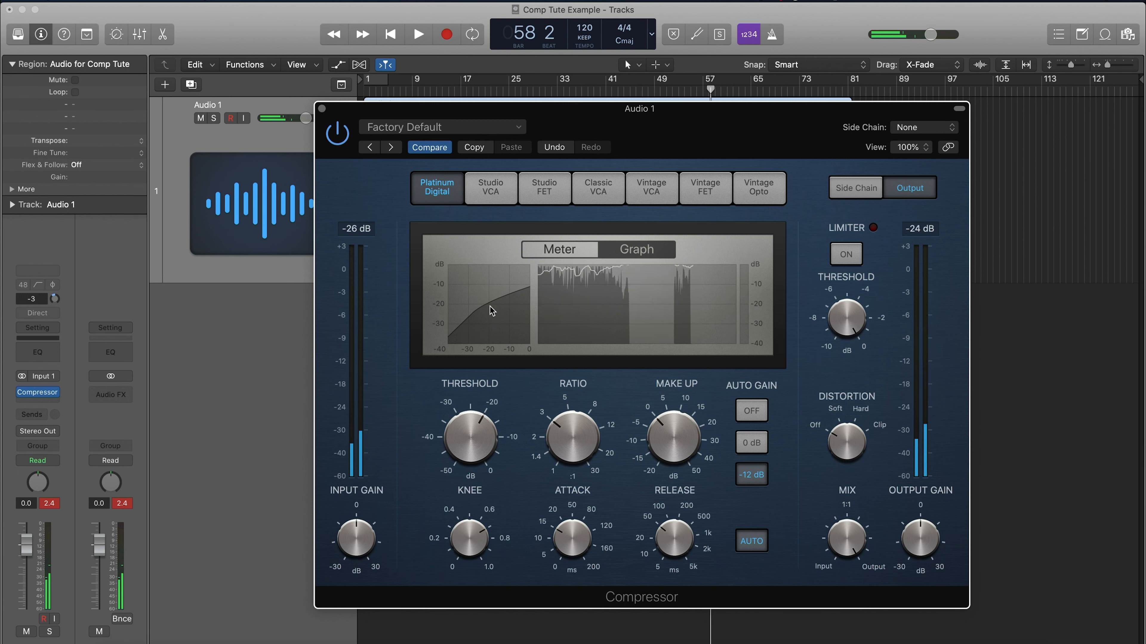
Sweep the compressor's knee up to 1.0, bring it back to about 0.6 and start playback.
left_click_drag(484, 514, 489, 492)
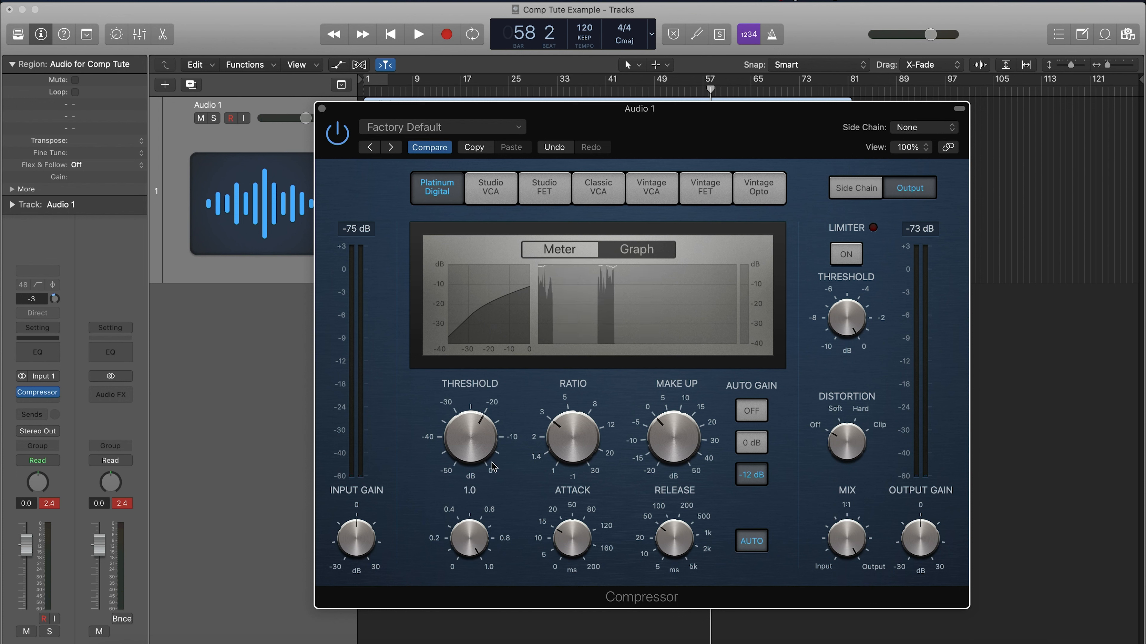
mouse_move(490, 492)
left_mouse_down()
mouse_move(459, 641)
mouse_move(493, 470)
mouse_move(479, 567)
mouse_move(470, 544)
mouse_move(465, 551)
mouse_move(461, 607)
mouse_move(488, 492)
left_mouse_up()
key("space")
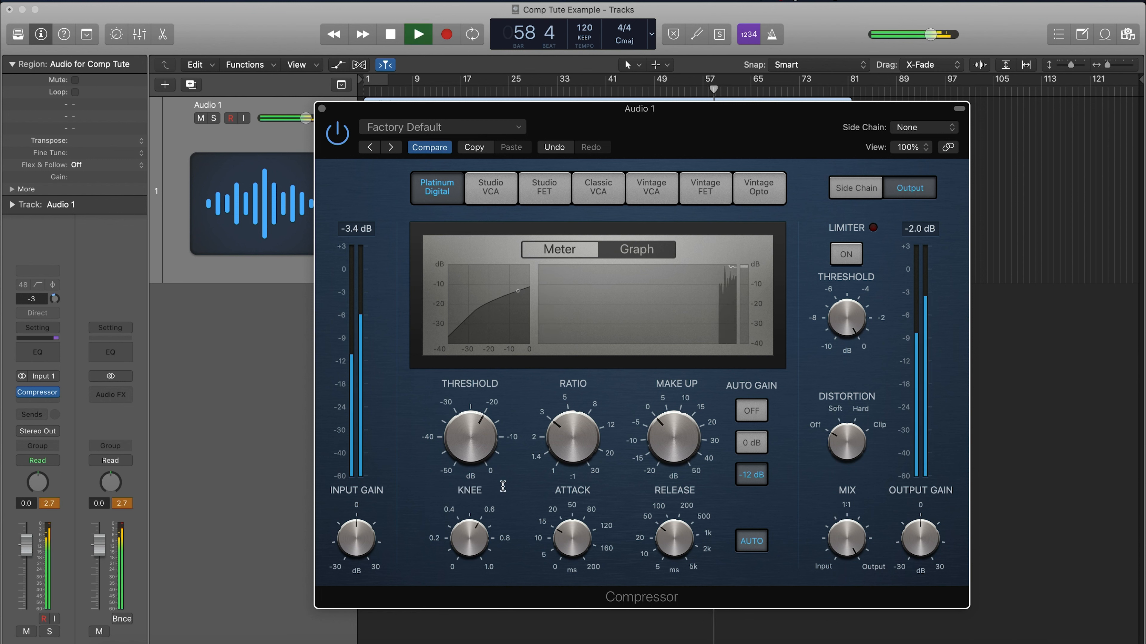
mouse_move(503, 463)
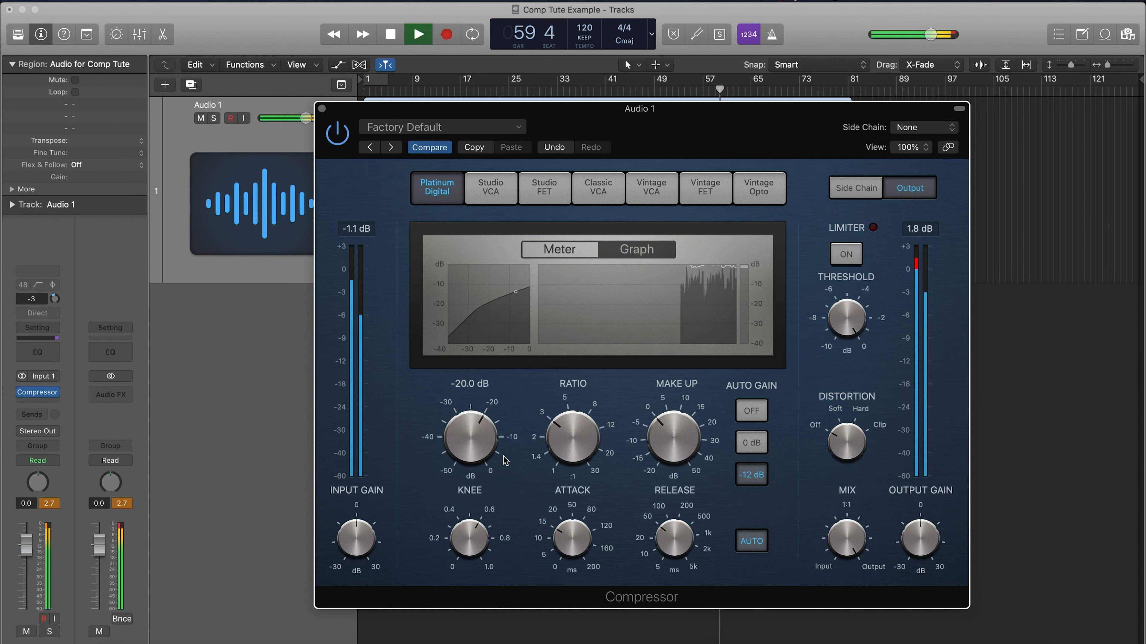
Return the compressor display to the meter and play a short passage to examine the gain reduction.
left_click(572, 254)
key("space")
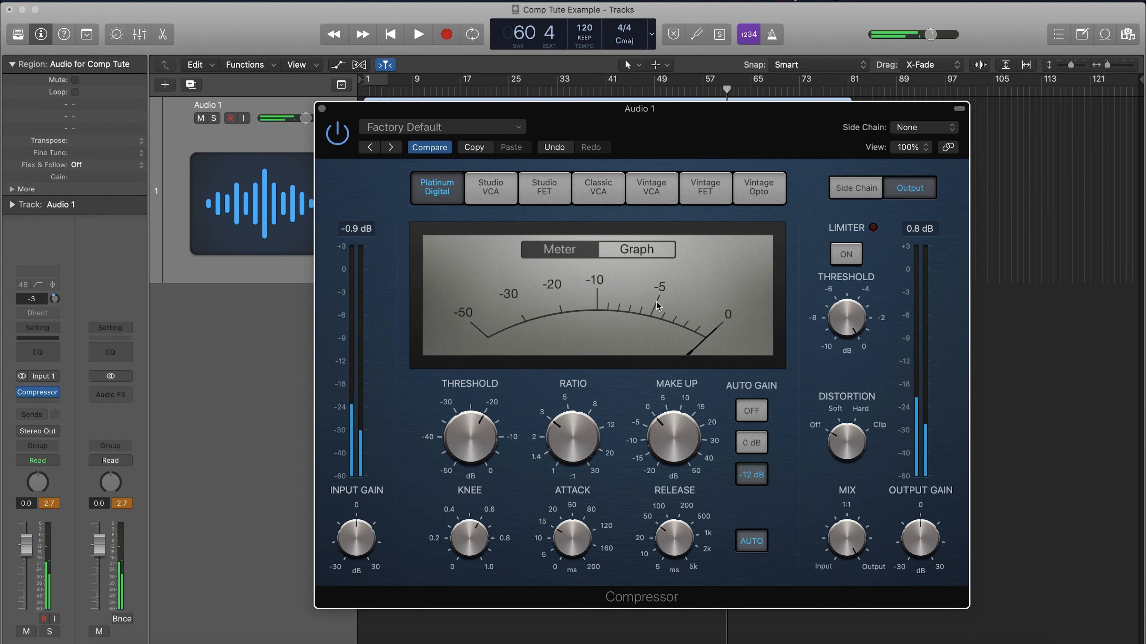
key("space")
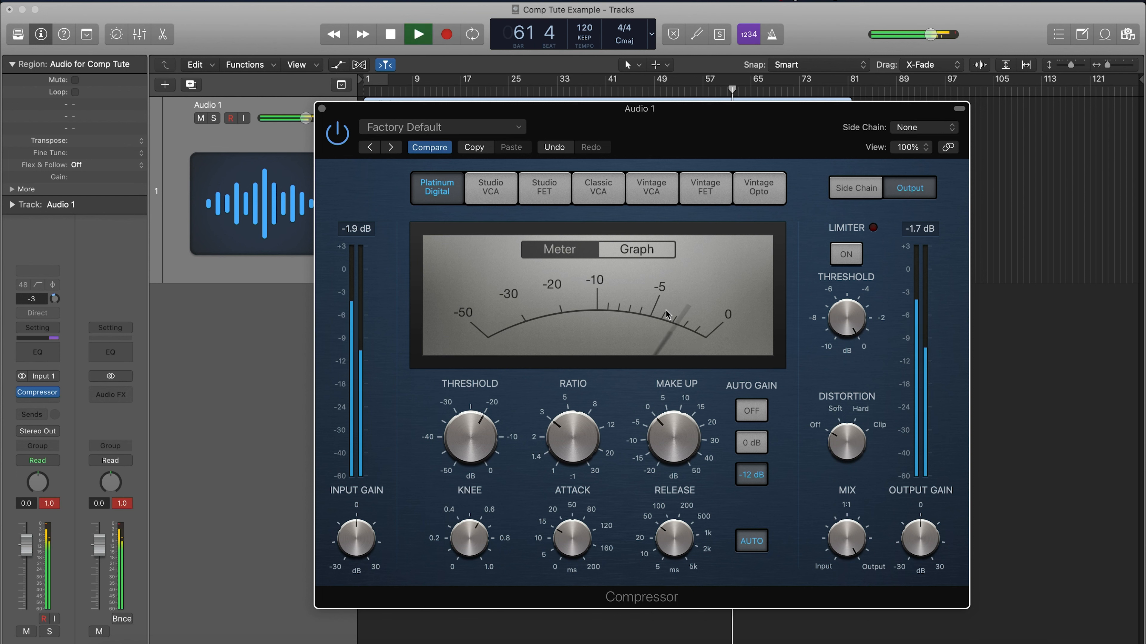
key("space")
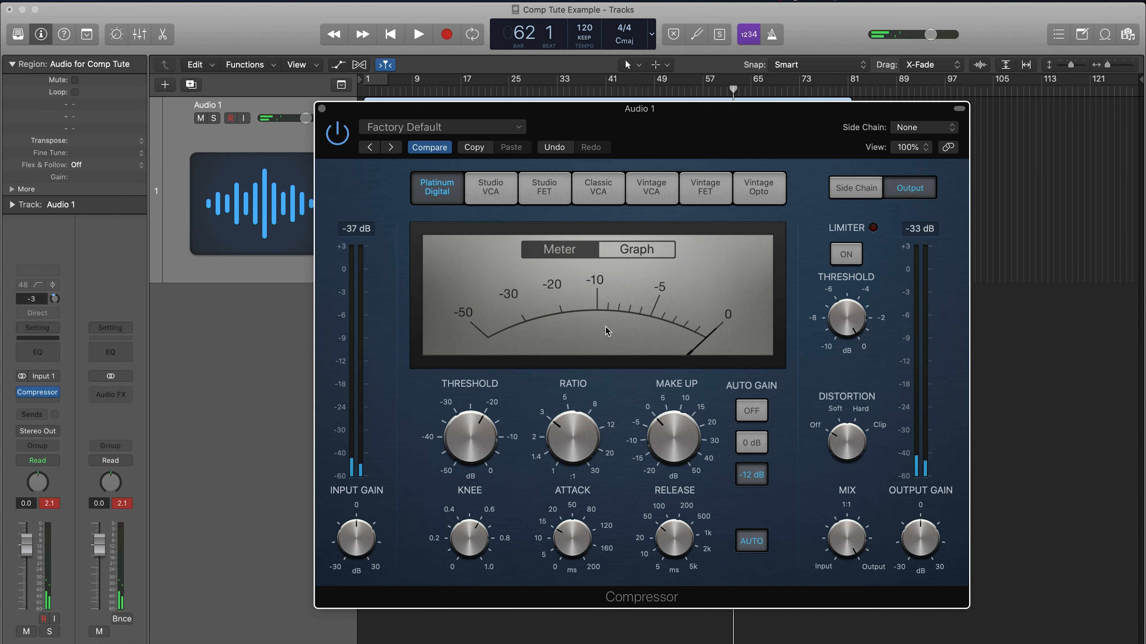
Lower the compressor threshold to -26.5 dB, play the loud section and turn on the limiter.
mouse_move(473, 456)
left_click_drag(472, 460, 470, 458)
key("space")
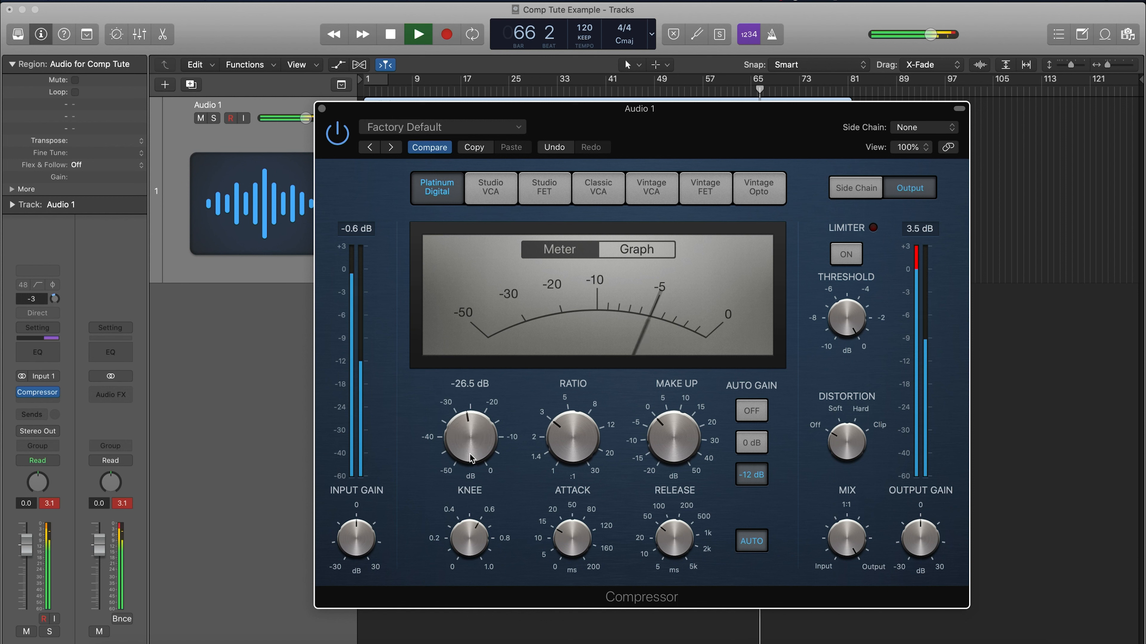
key("space")
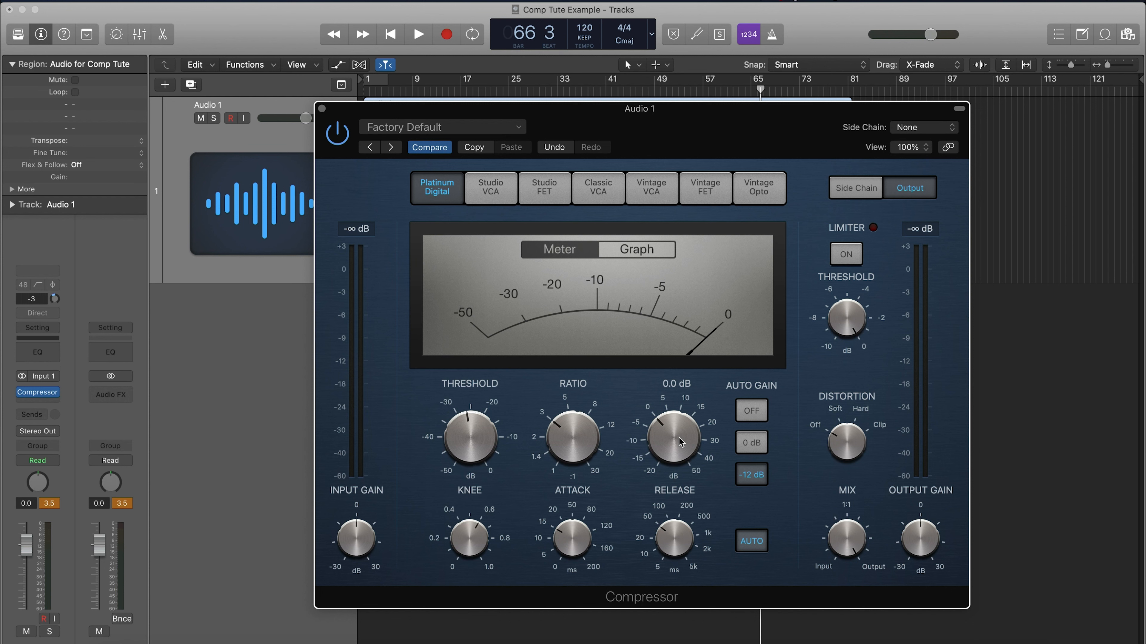
left_click(837, 257)
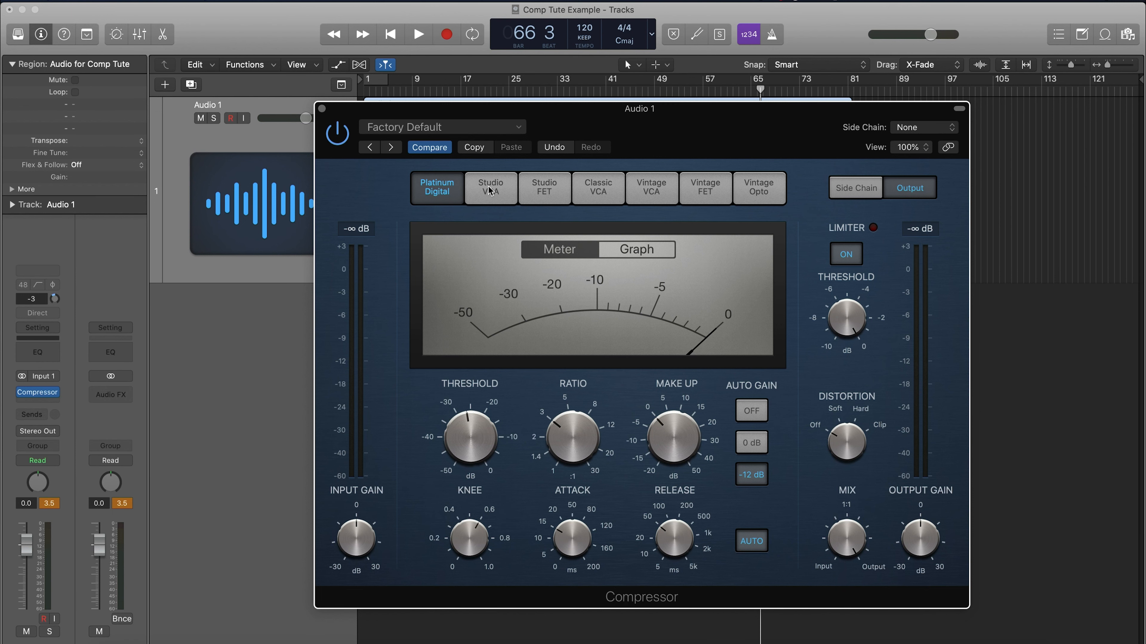
Step through the compressor models from Studio VCA to Vintage Opto to compare them.
left_click(495, 189)
left_click(546, 194)
left_click(596, 192)
left_click(650, 192)
left_click(705, 192)
left_click(749, 195)
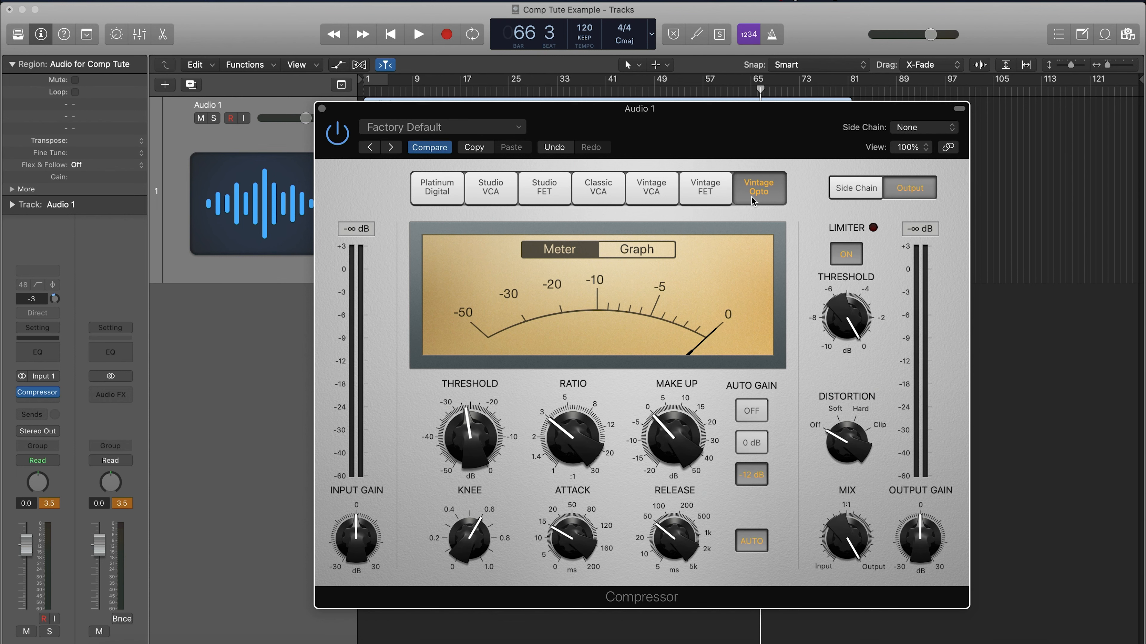
Step back through the compressor models from Vintage FET to Platinum Digital.
left_click(704, 192)
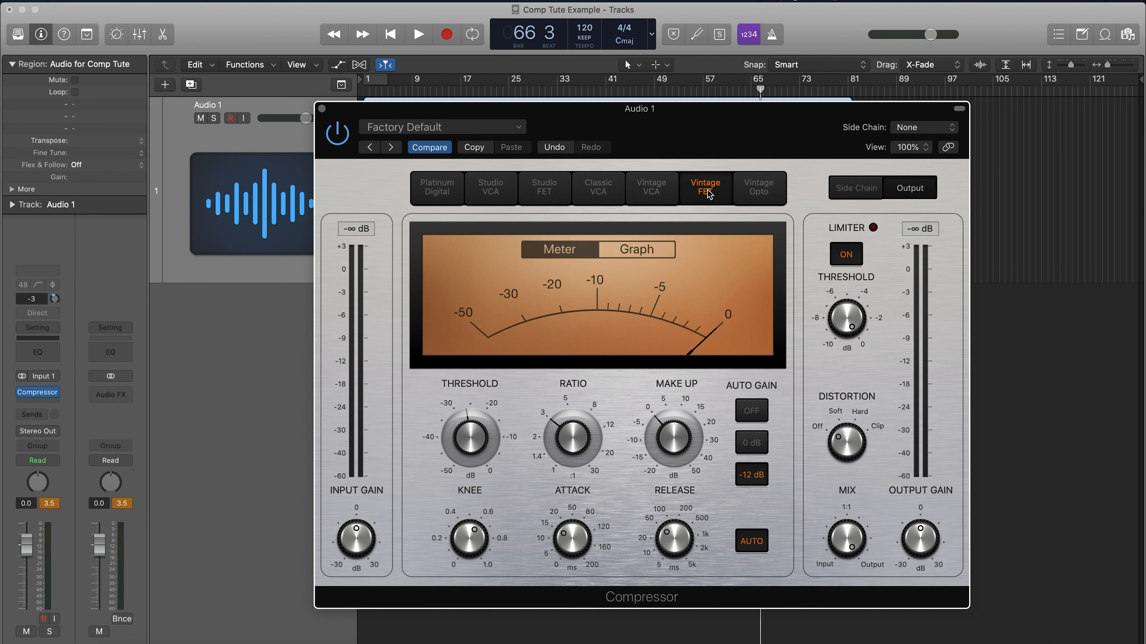
left_click(651, 192)
left_click(604, 194)
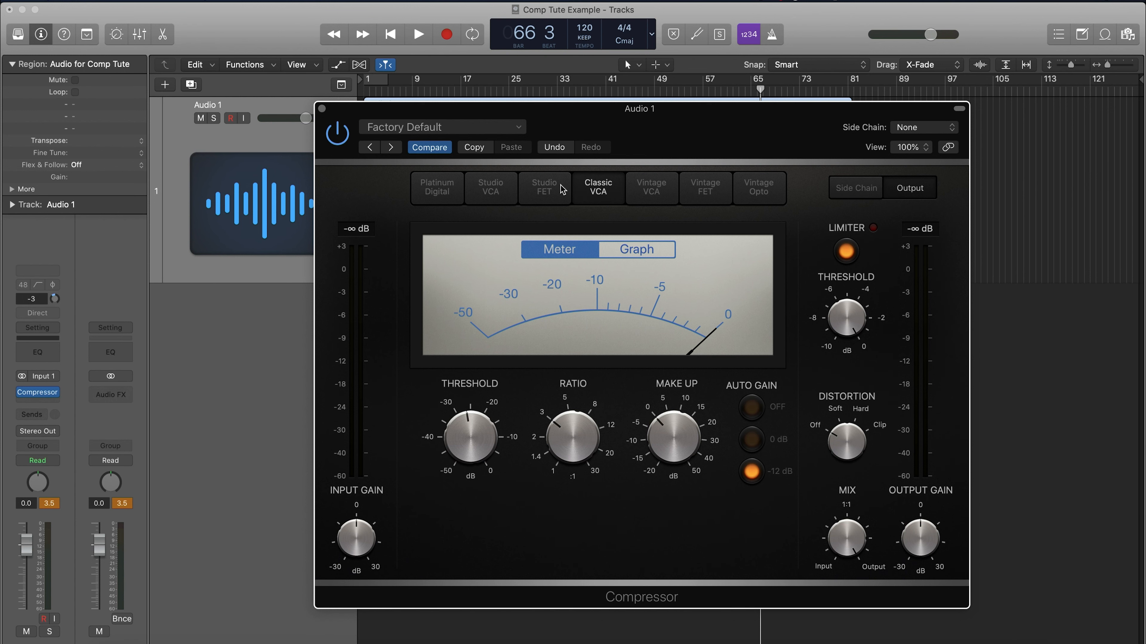
left_click(544, 189)
left_click(512, 190)
left_click(447, 194)
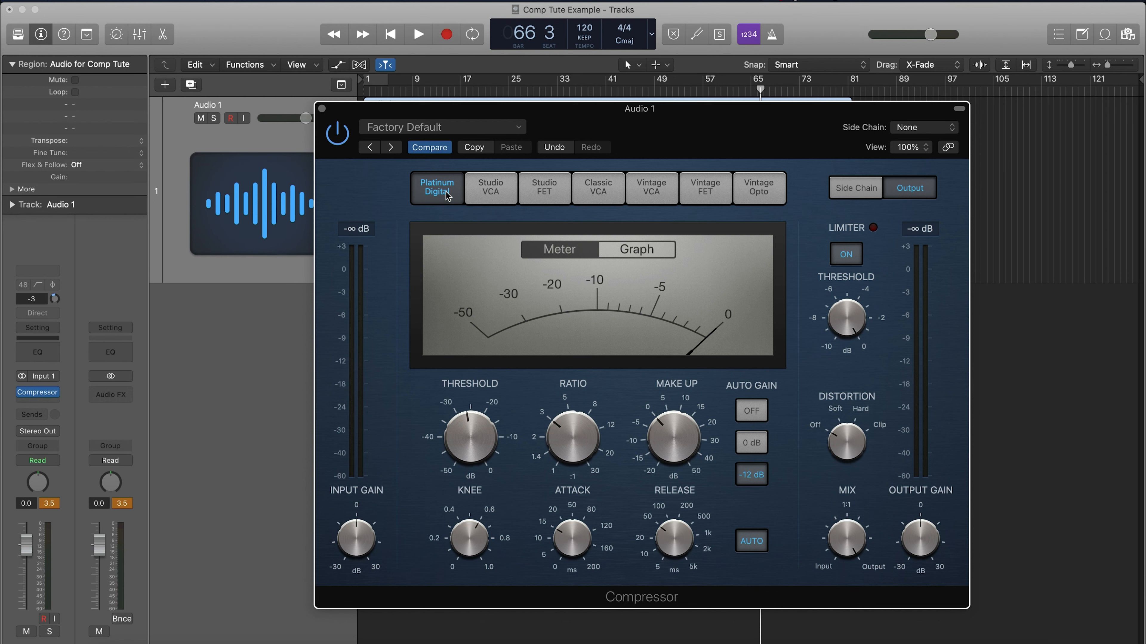
Go through the Studio VCA, Studio FET and Classic VCA models and set the compressor to Vintage VCA.
left_click(491, 189)
left_click(544, 189)
left_click(599, 189)
left_click(640, 193)
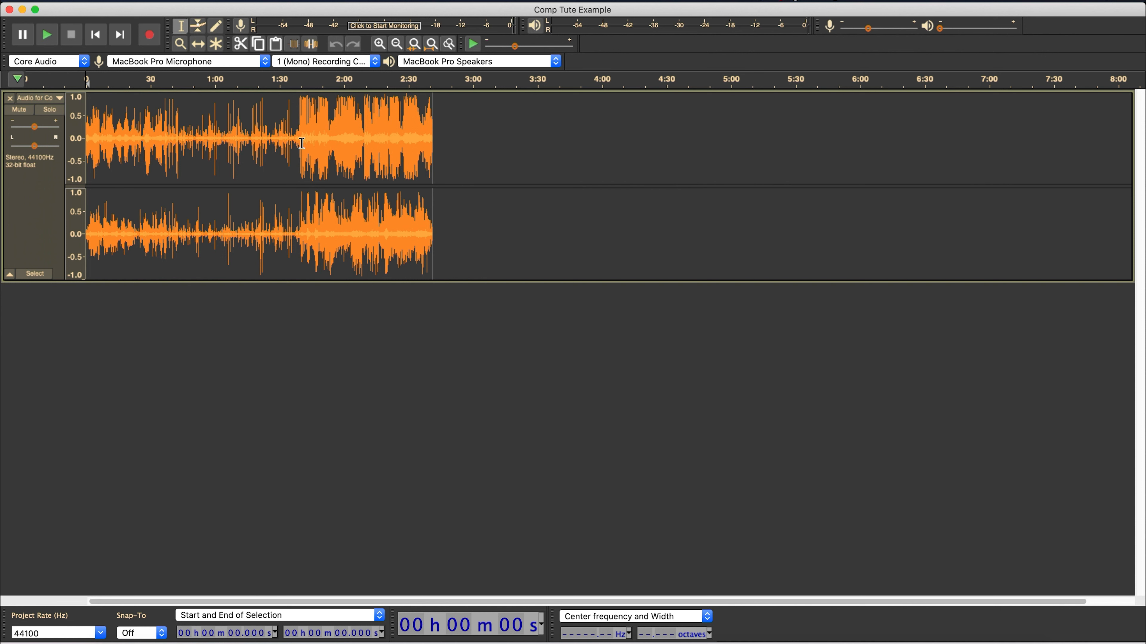
Switch to Audacity and play the uncompressed audio from just before the loud section, about 1:37.7.
left_click(299, 108)
left_click_drag(306, 108, 315, 107)
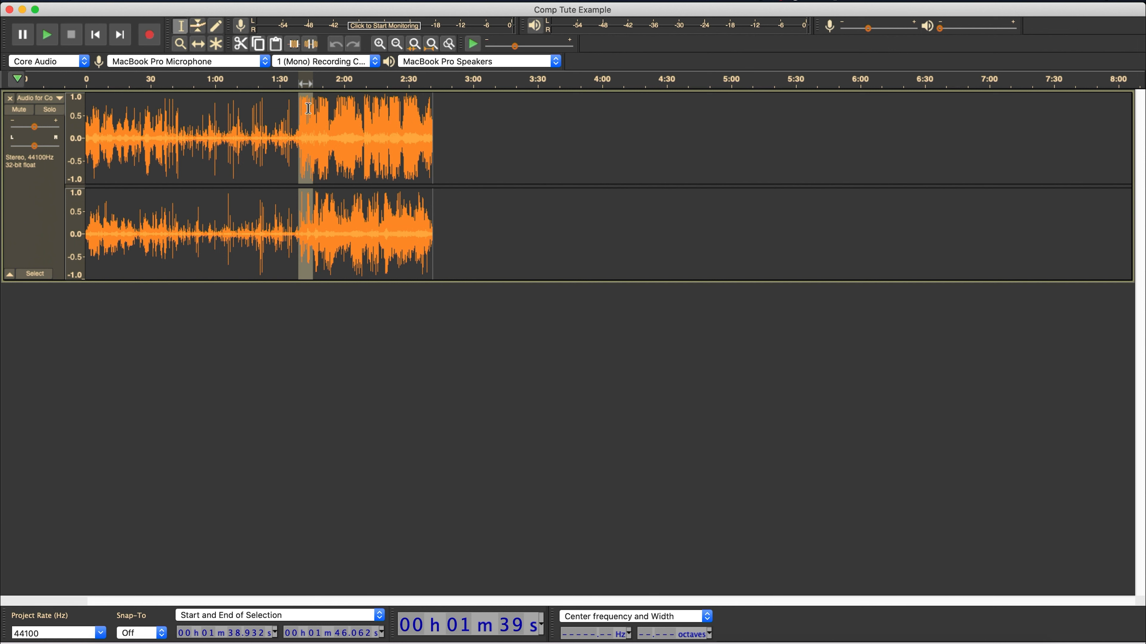
key("Delete")
left_click(294, 110)
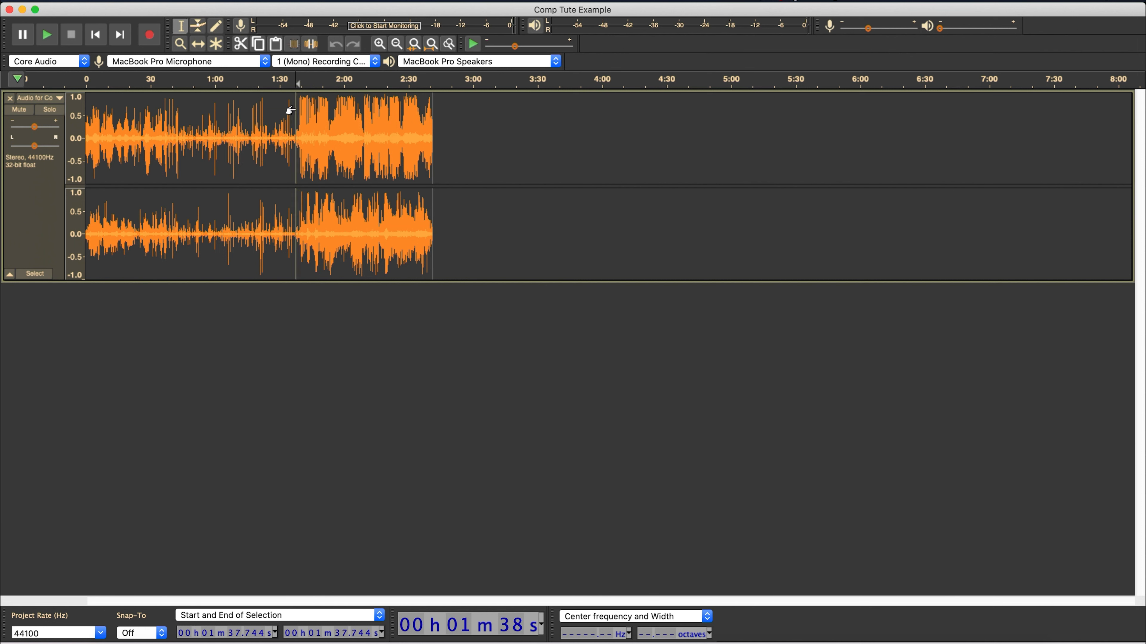
key("space")
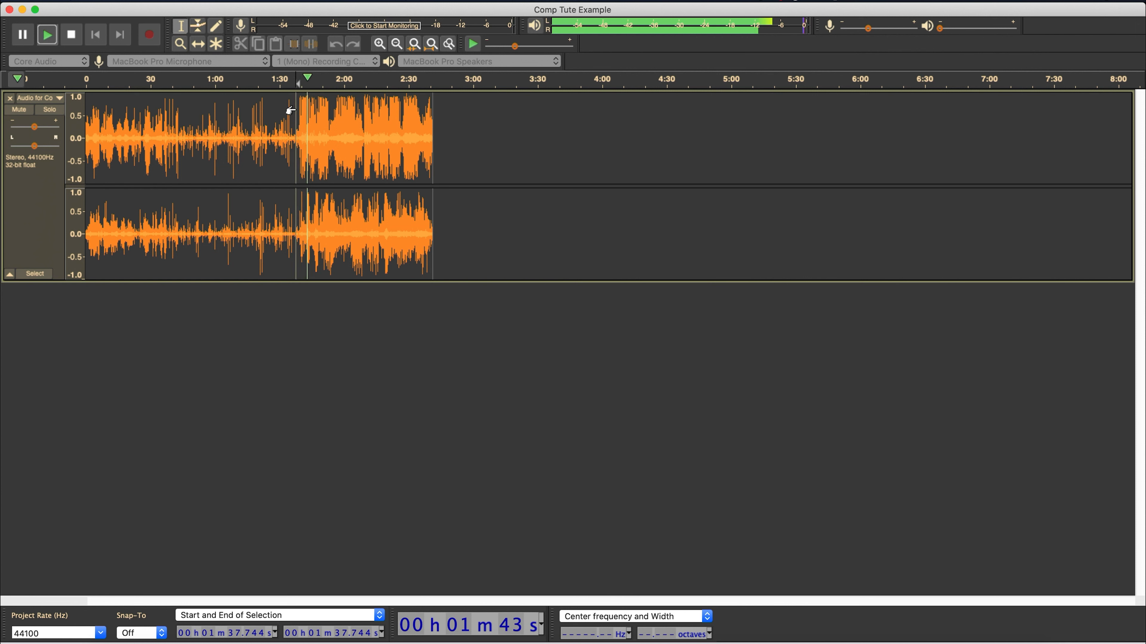
key("space")
Select the start of the loud section, about 1:40.1 to 1:45.5, and open the Compressor effect on it.
left_click_drag(301, 98, 312, 98)
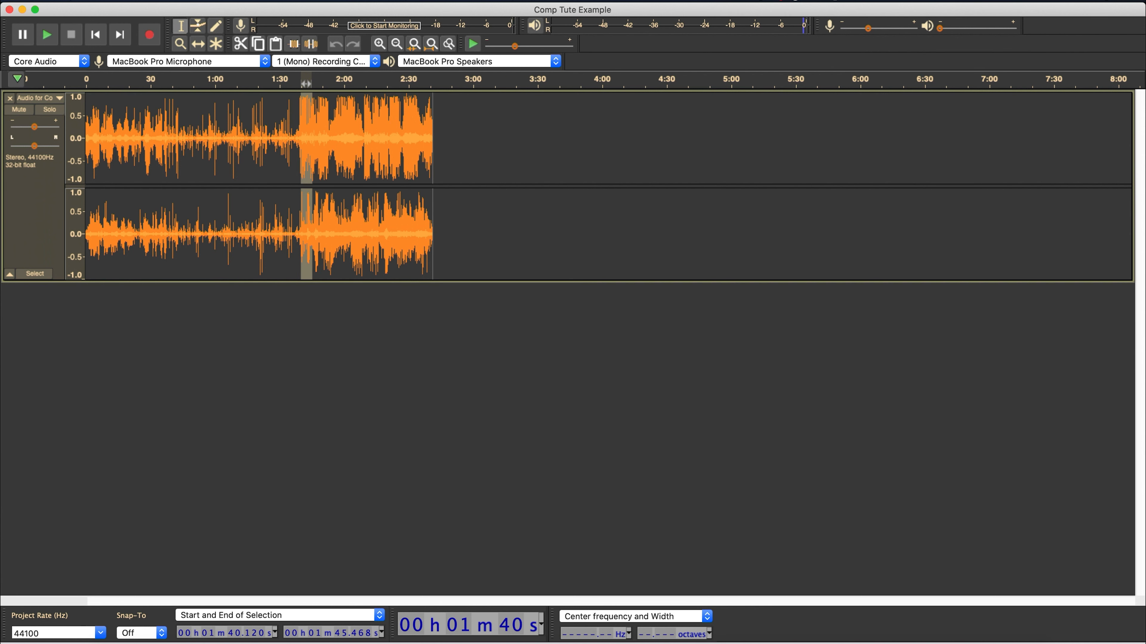
left_click(361, 1)
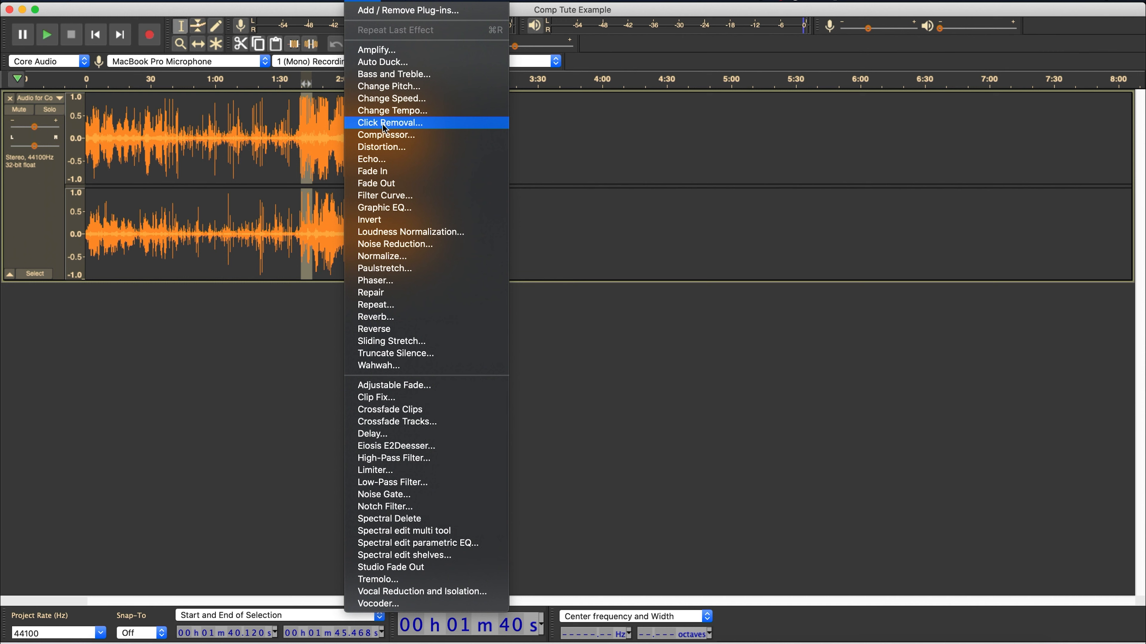
left_click(385, 136)
left_click_drag(639, 174, 759, 116)
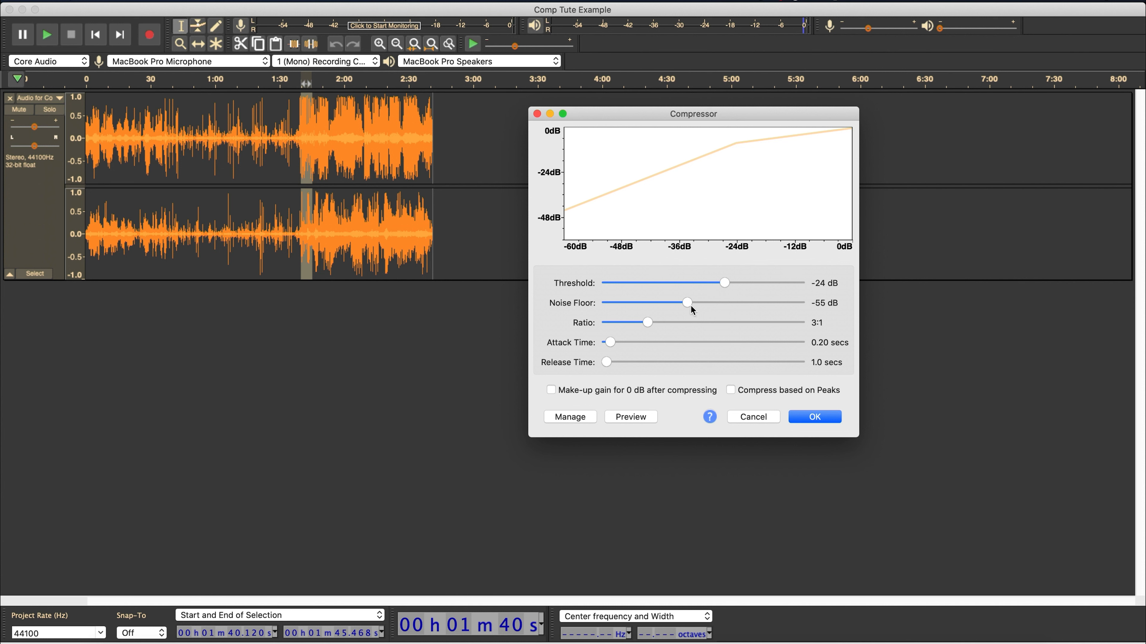
Set the compressor's noise floor to -70 dB and threshold to -34 dB, previewing the effect after each change.
left_click_drag(688, 303, 637, 301)
left_click(640, 419)
left_click_drag(723, 288, 690, 287)
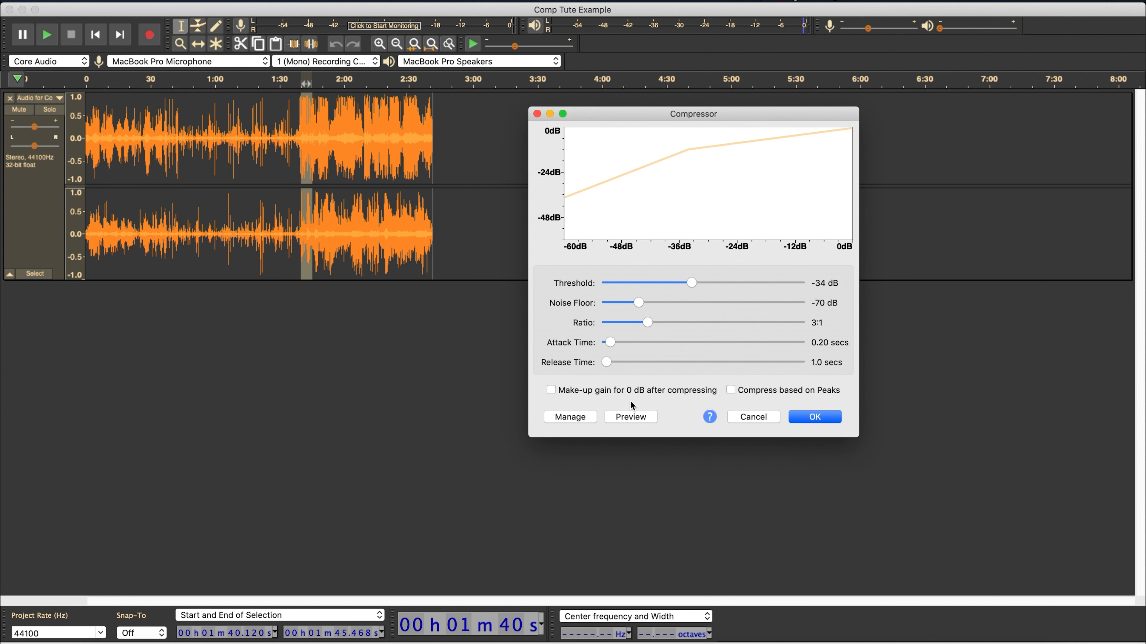
left_click(627, 422)
Set the compressor's threshold to -20 dB and noise floor to -50 dB, and preview the effect.
left_click_drag(693, 284, 738, 282)
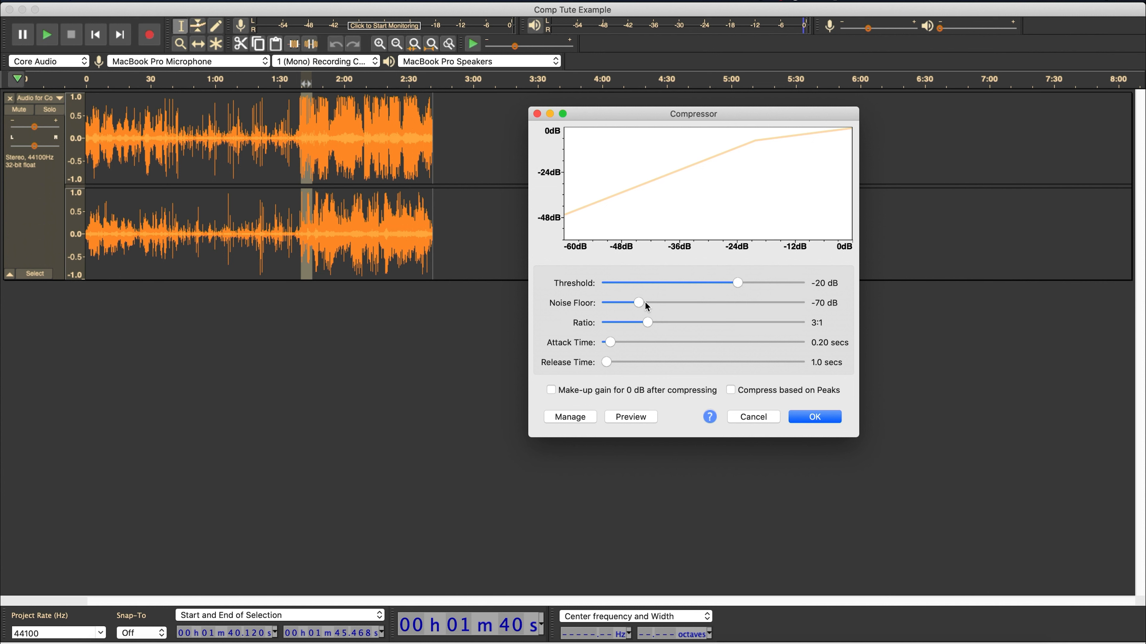
left_click_drag(640, 303, 703, 303)
left_click(618, 418)
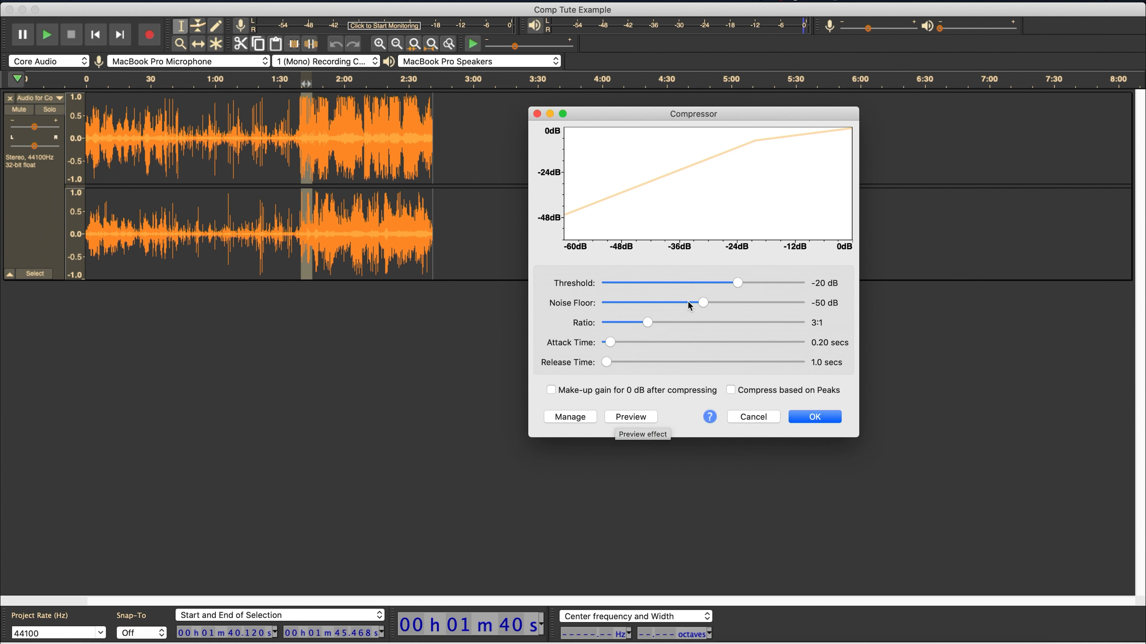
Lower the compressor's noise floor to -65 dB and further, and close the effect without applying it.
left_click_drag(677, 310, 669, 308)
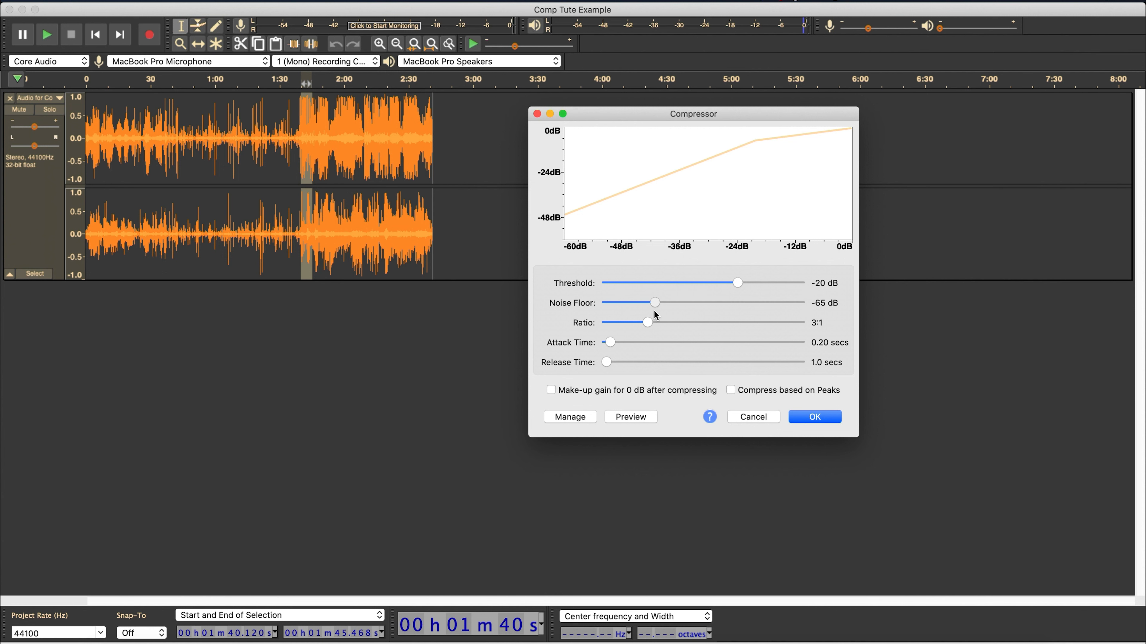
left_click_drag(640, 310, 638, 309)
left_click(752, 416)
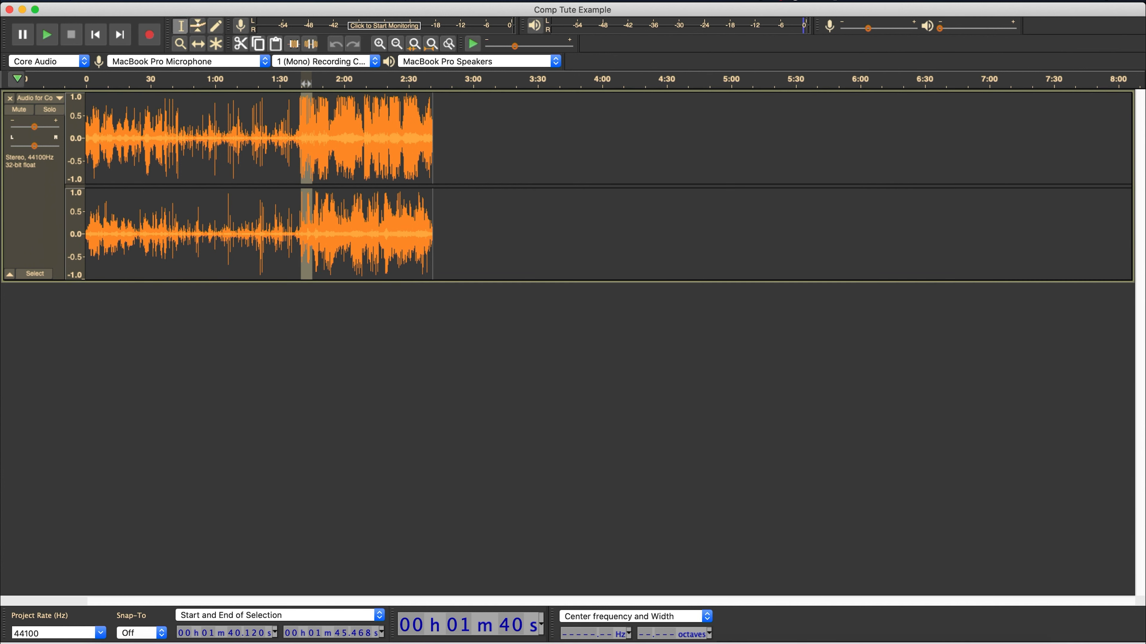
Open the plug-in manager to examine the listed effects and close it without changes.
left_click(368, 0)
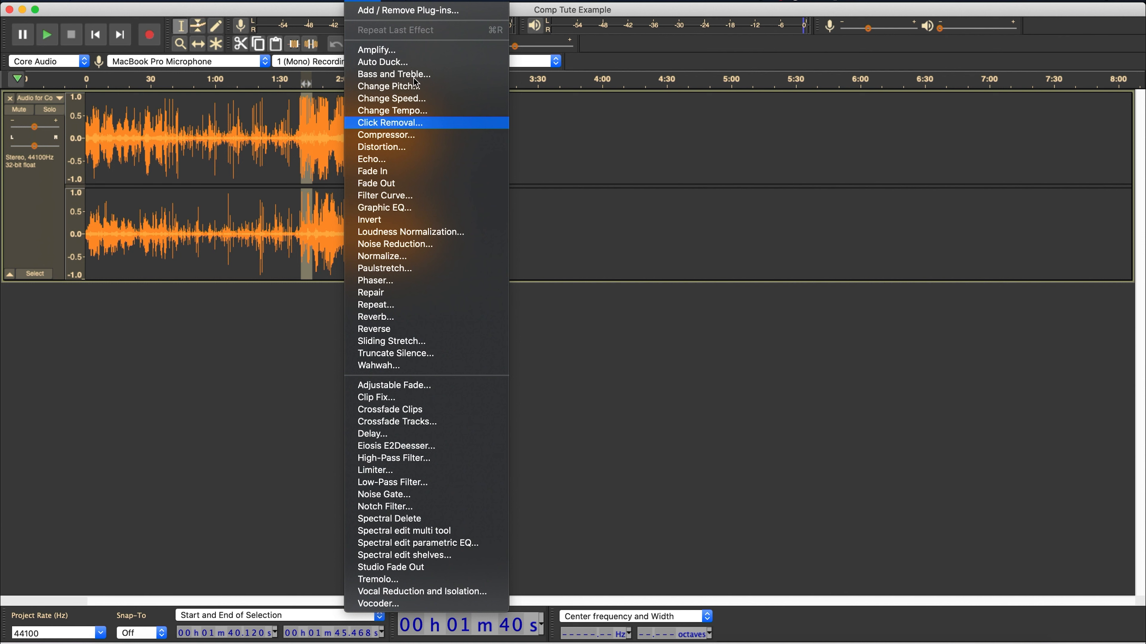
left_click(369, 11)
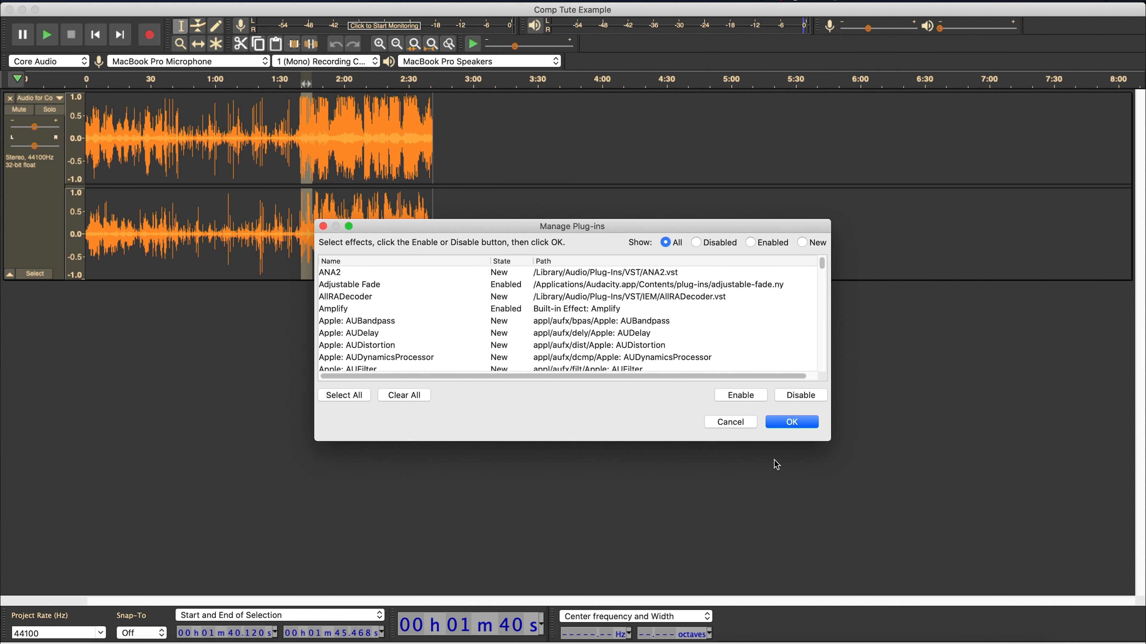
left_click(737, 422)
Open the Limiter effect for the selected section, examine its limit setting and close it without applying.
left_click(363, 1)
mouse_move(401, 1)
mouse_move(363, 1)
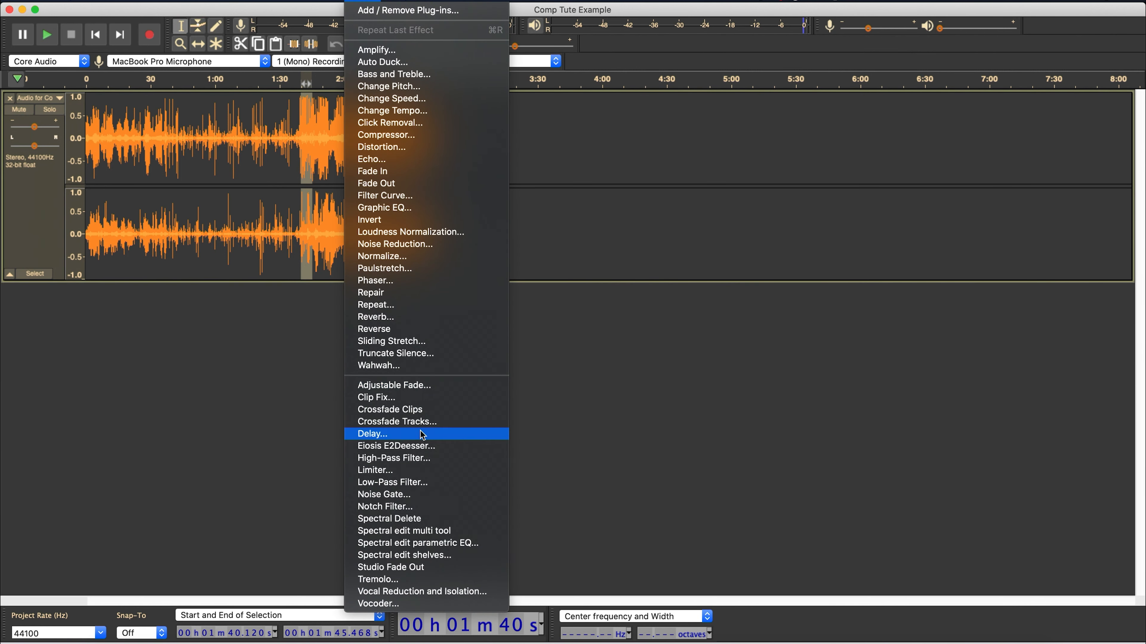
left_click(428, 470)
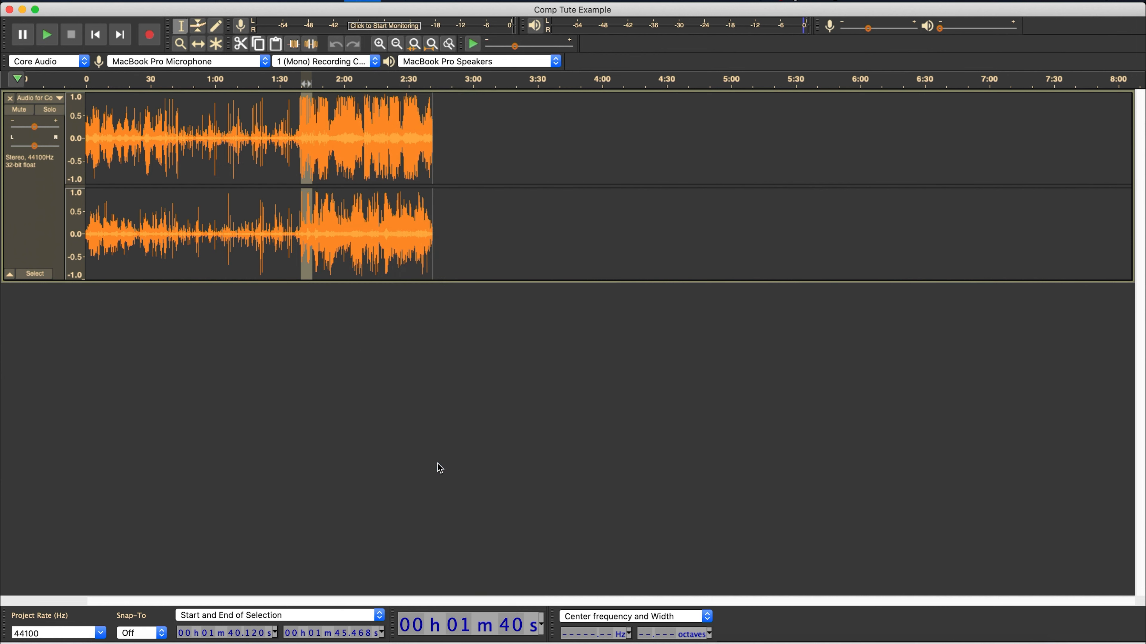
left_click_drag(589, 233, 677, 126)
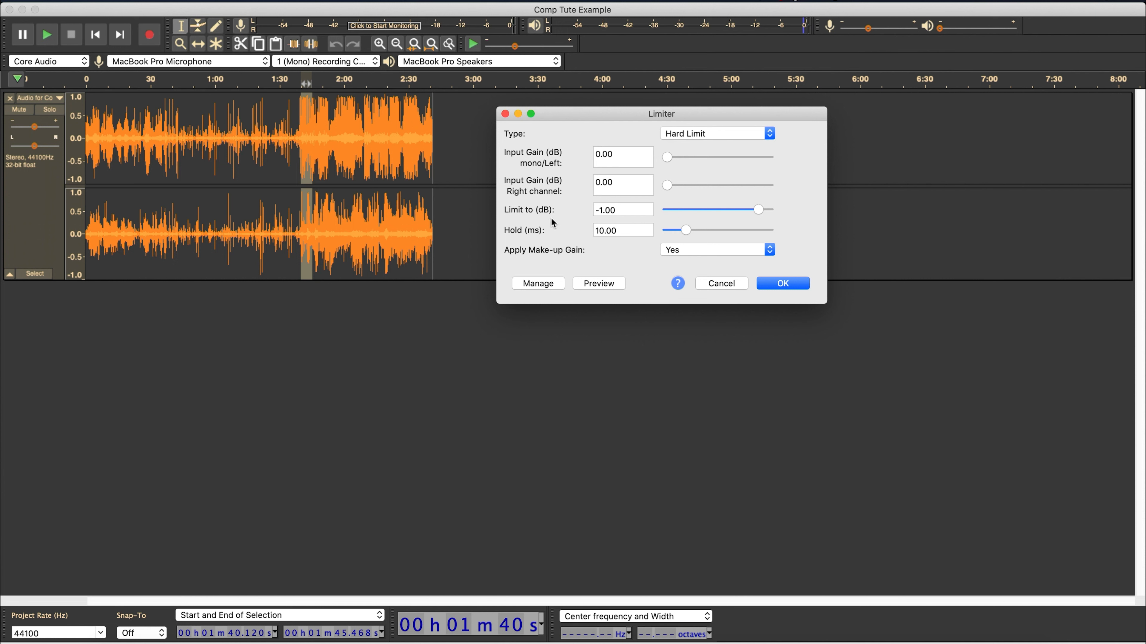
left_click(632, 210)
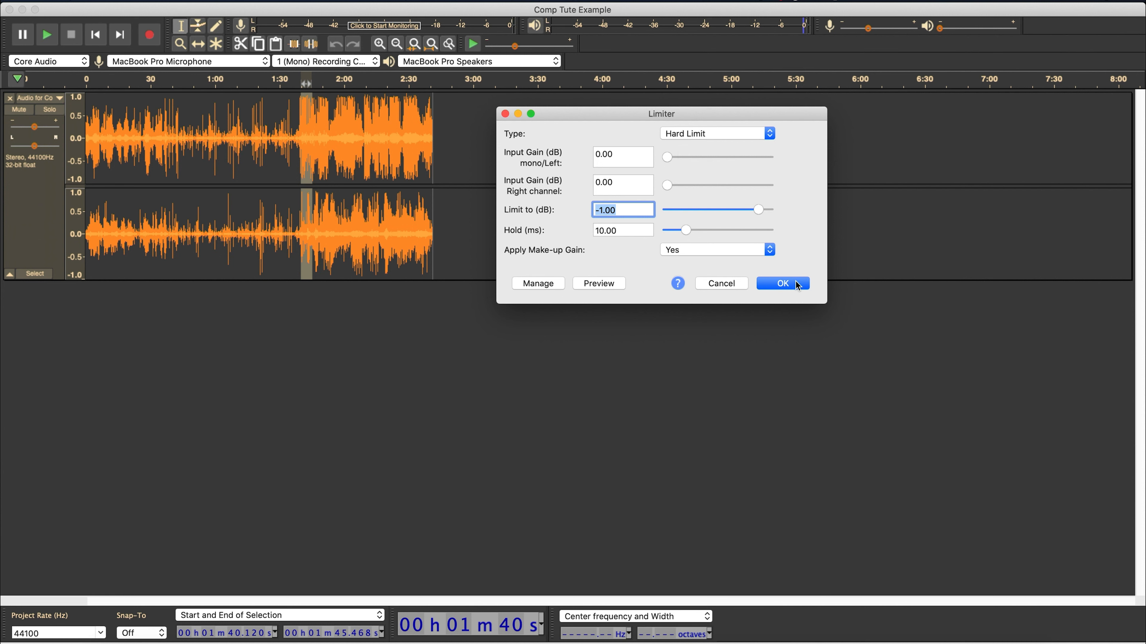
left_click(743, 283)
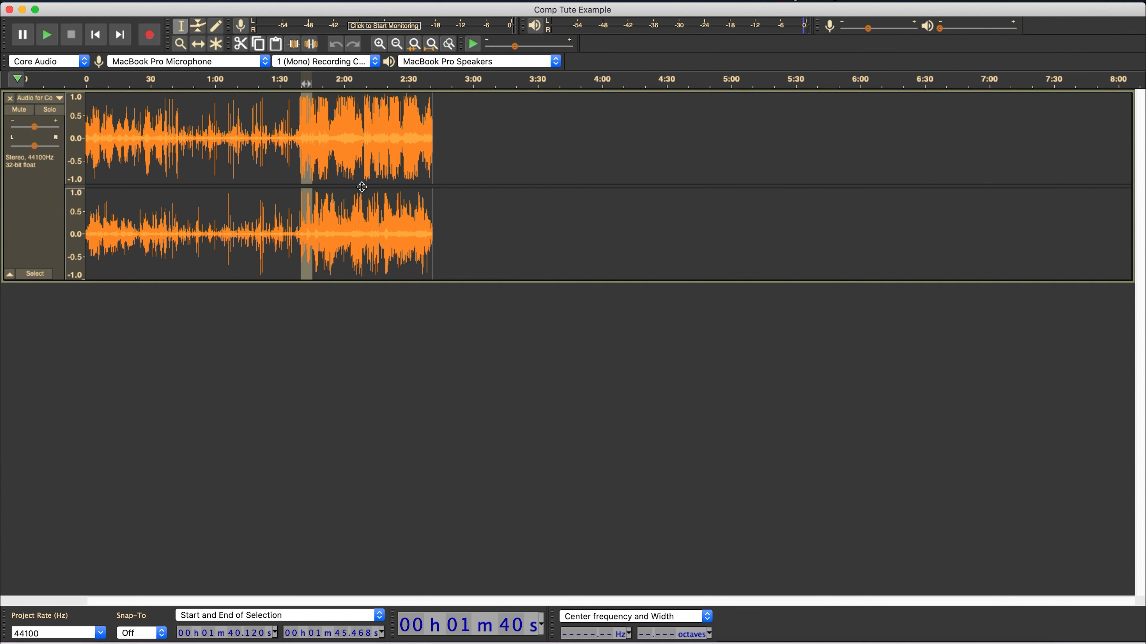
Apply the Limiter to the entire track as a Hard Limit at -1.00 dB with make-up gain.
key("super+a")
left_click(339, 1)
mouse_move(363, 1)
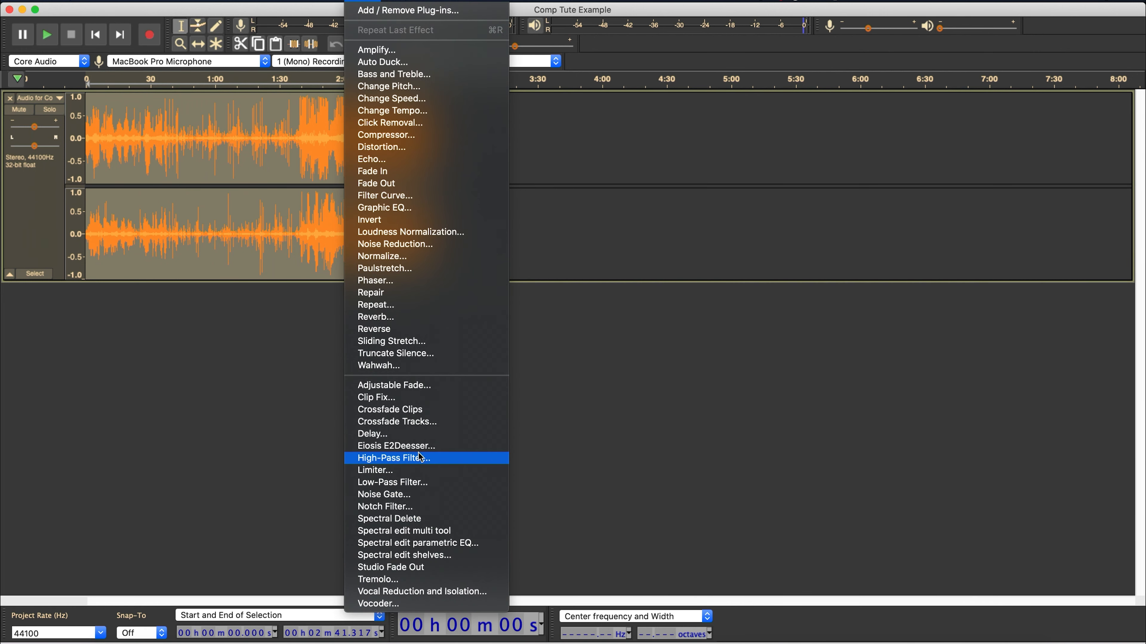
left_click(420, 469)
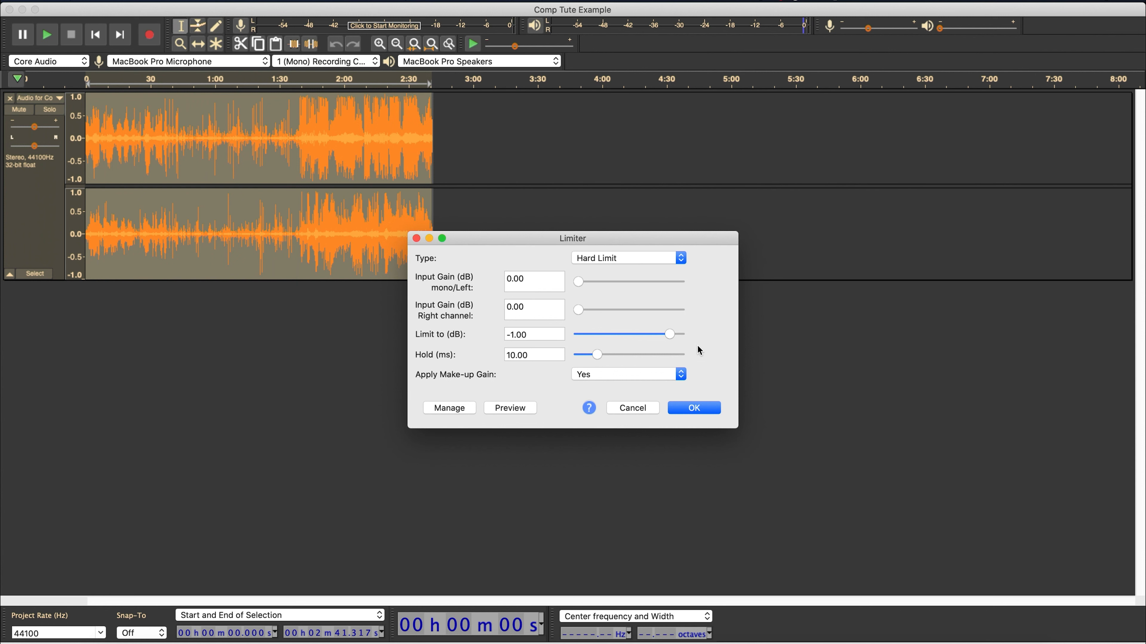
left_click(703, 408)
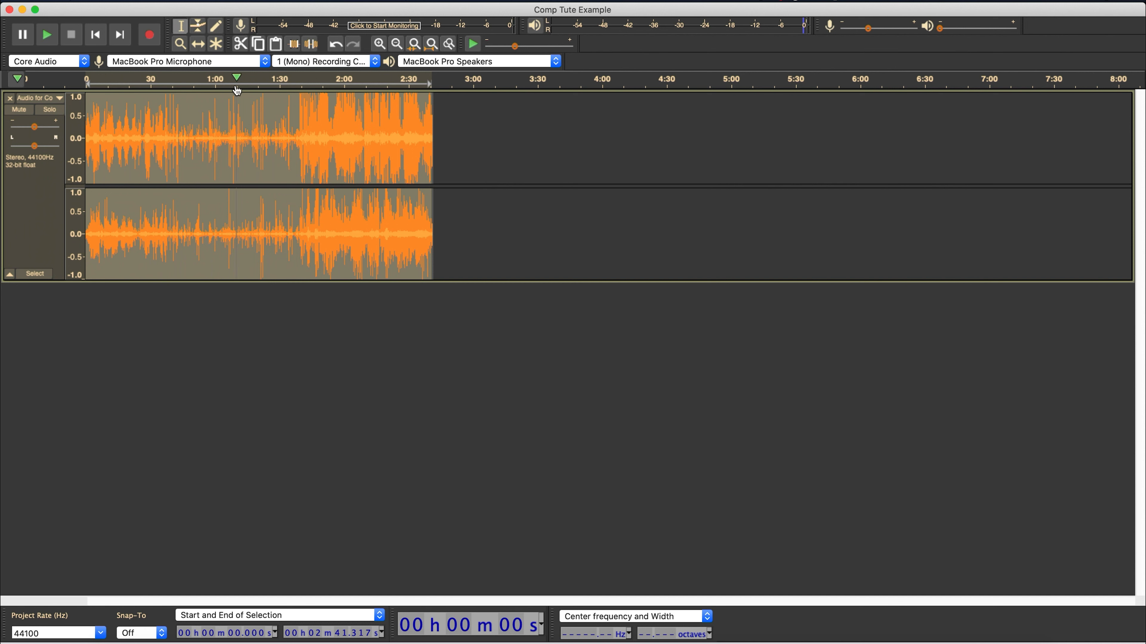
Play the limited audio from the start of the loud section, about 1:41.3.
left_click(304, 106)
key("space")
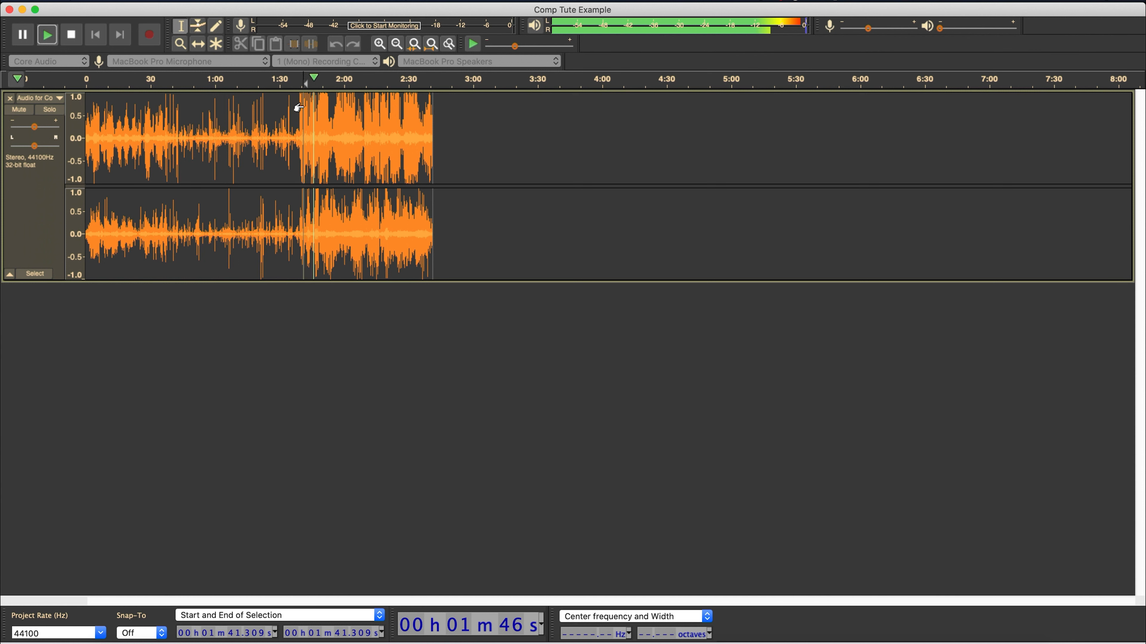
key("space")
Undo the limiter on the track and play the loud section from about 1:40.1 for comparison.
key("super+z")
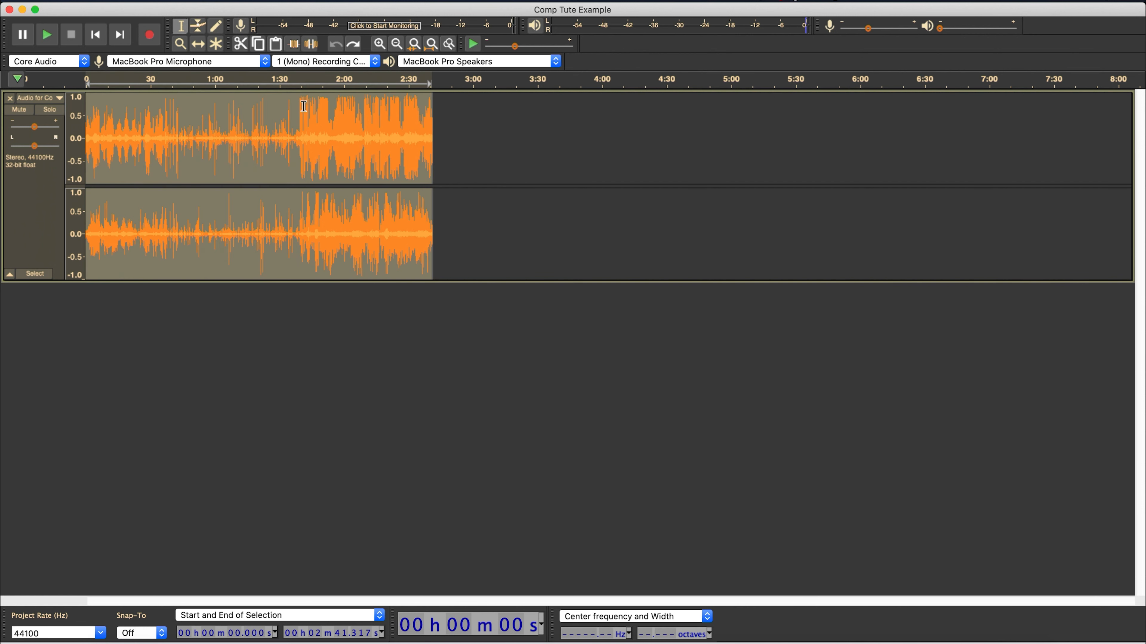
left_click(296, 117)
key("space")
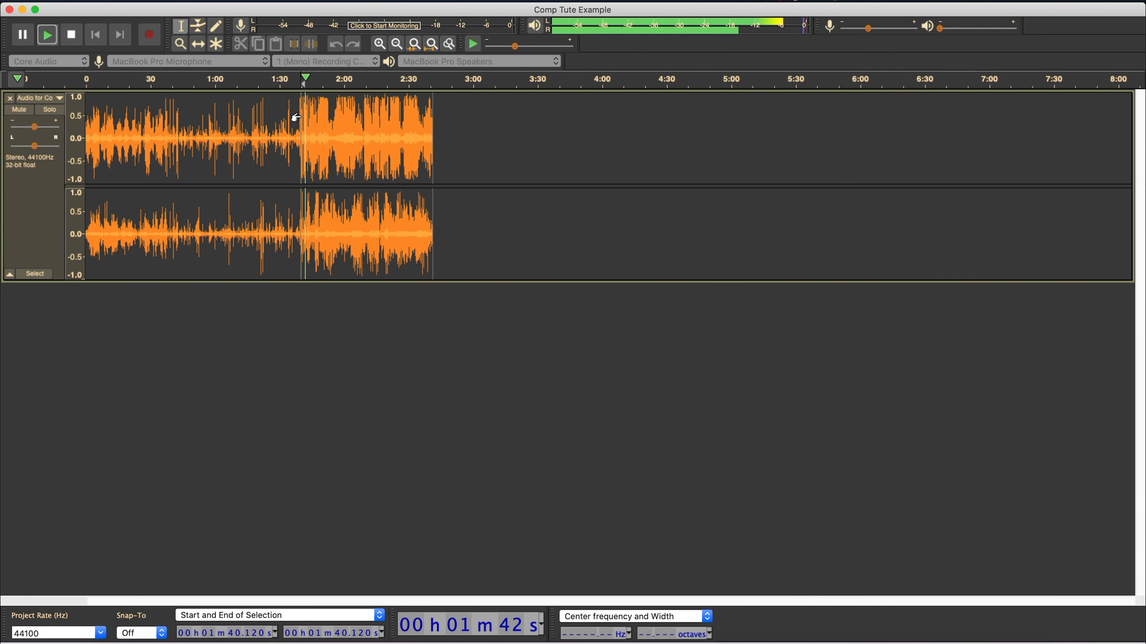
key("space")
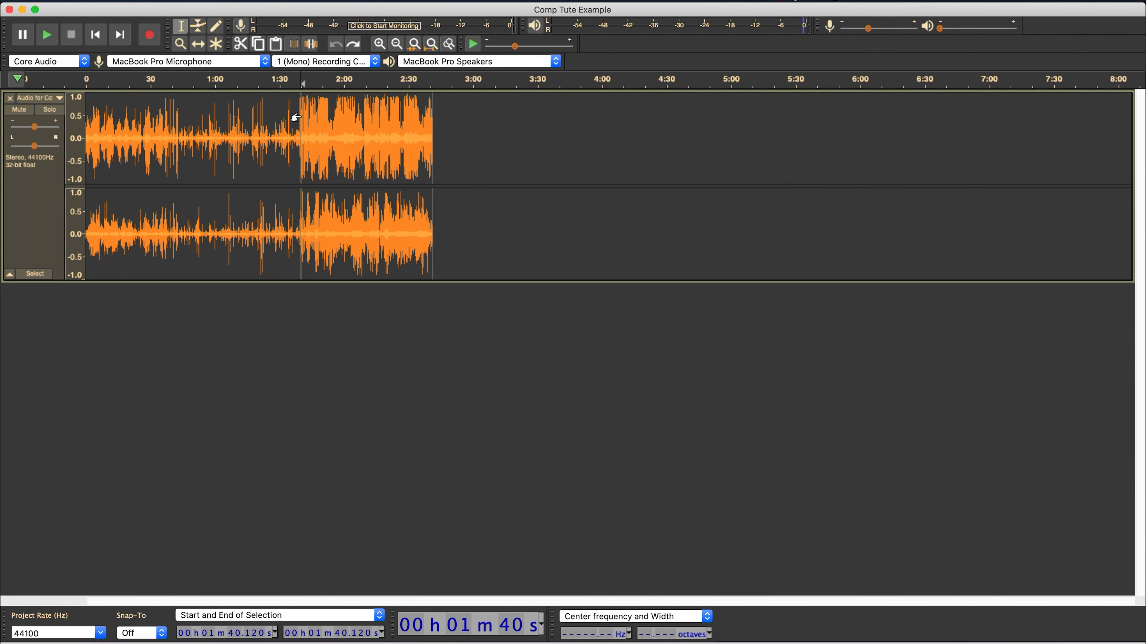